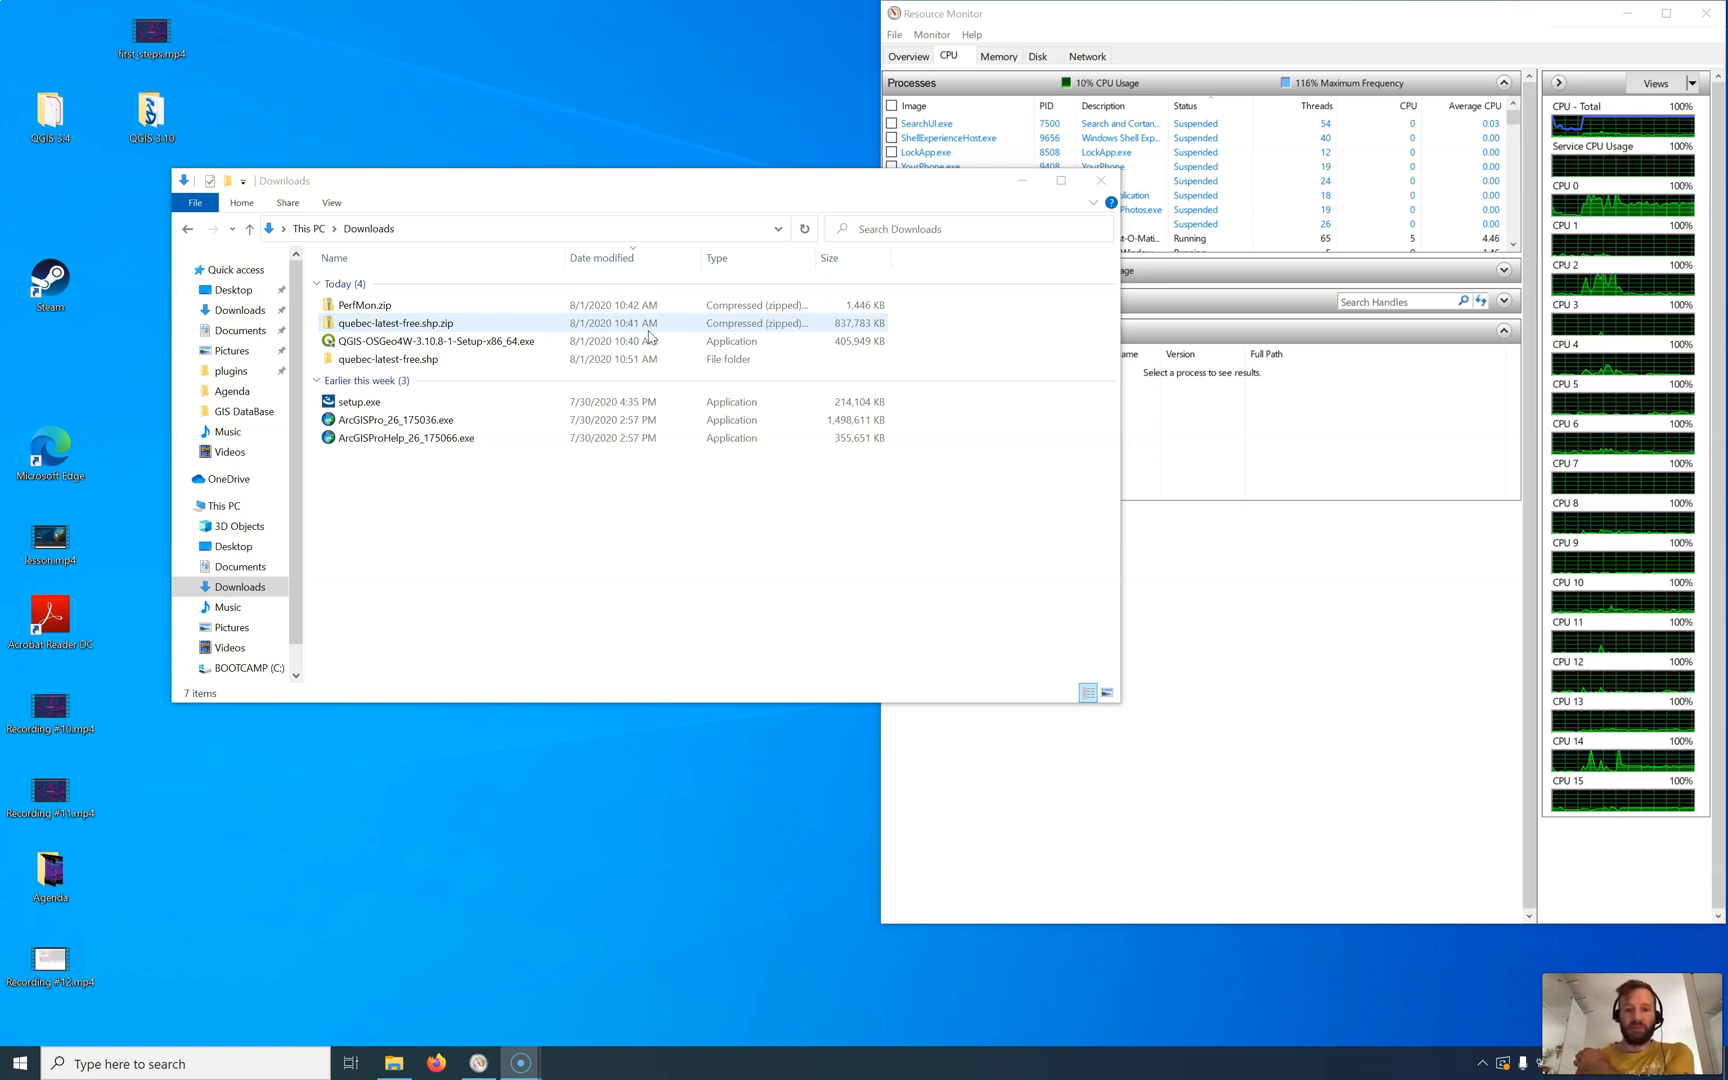
Step: Copy the five gis_osm_roads_free_1 files from quebec-latest-free.shp up into Downloads
{"action": "double_click", "coordinate": [399, 360]}
{"action": "scroll", "coordinate": [560, 541], "scroll_direction": "down", "scroll_amount": 3}
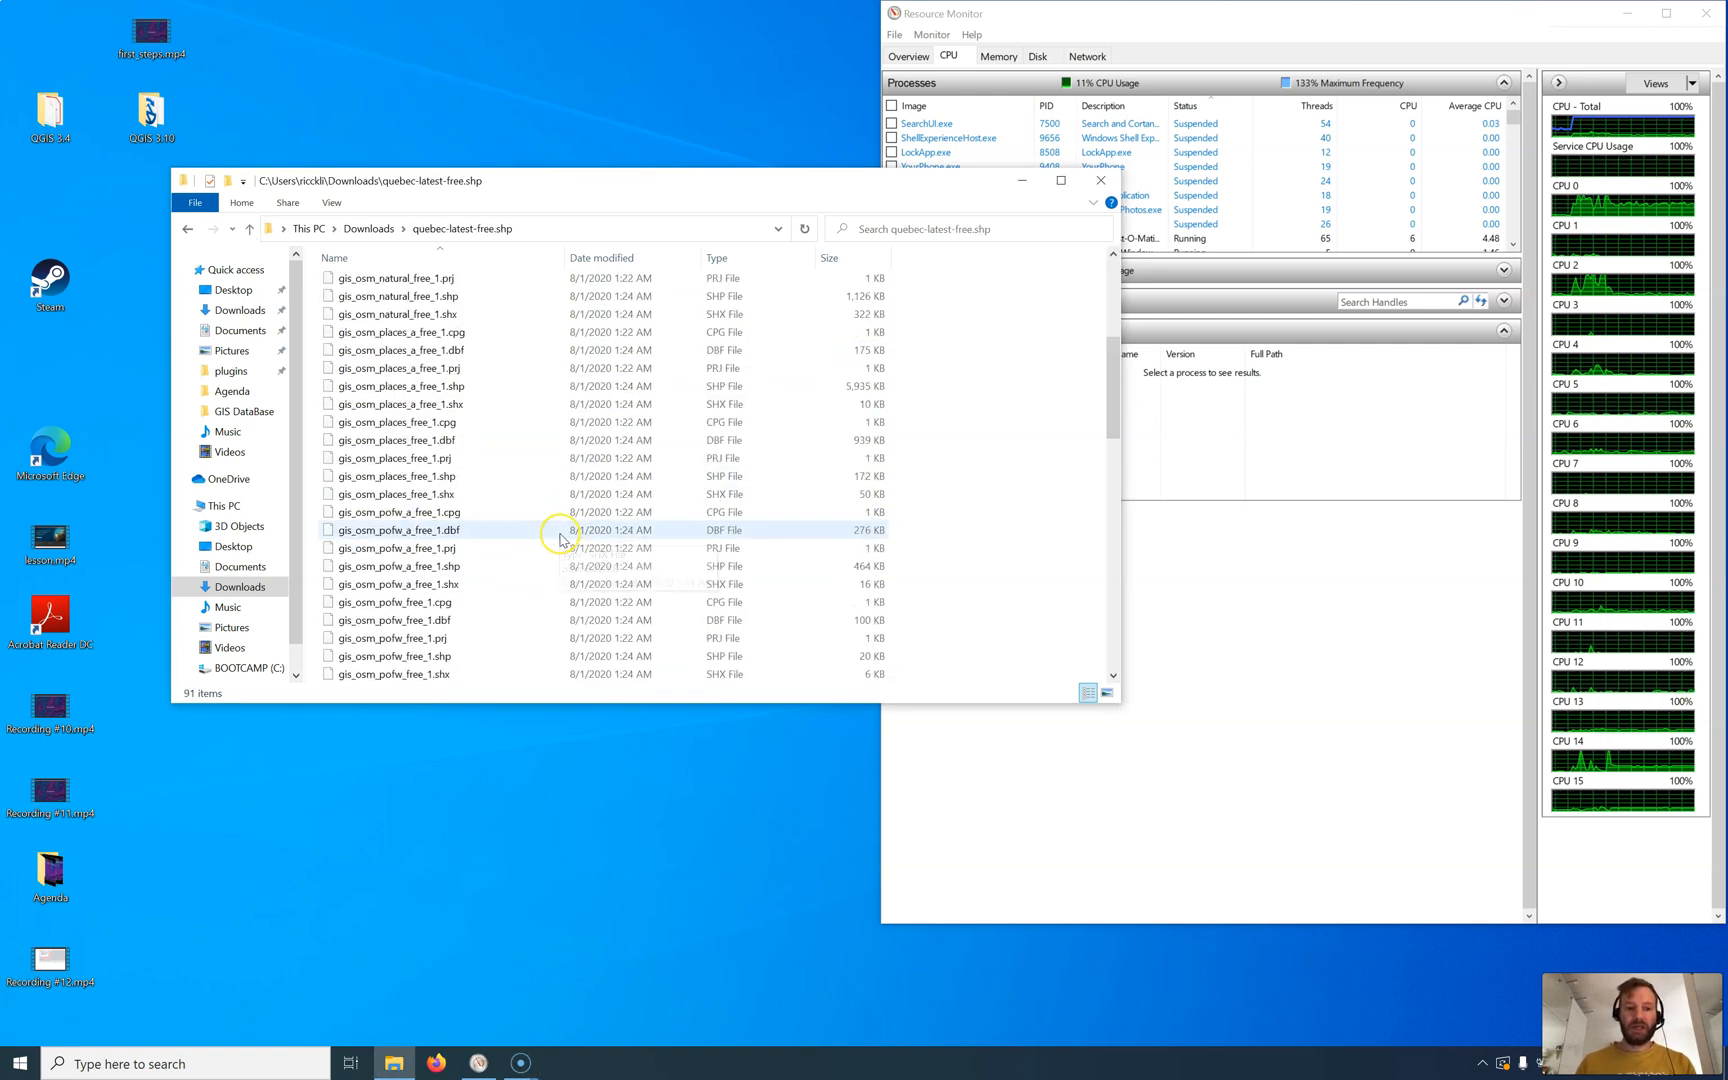
{"action": "scroll", "coordinate": [560, 540], "scroll_direction": "down", "scroll_amount": 3}
{"action": "scroll", "coordinate": [561, 540], "scroll_direction": "down", "scroll_amount": 3}
{"action": "scroll", "coordinate": [560, 540], "scroll_direction": "down", "scroll_amount": 3}
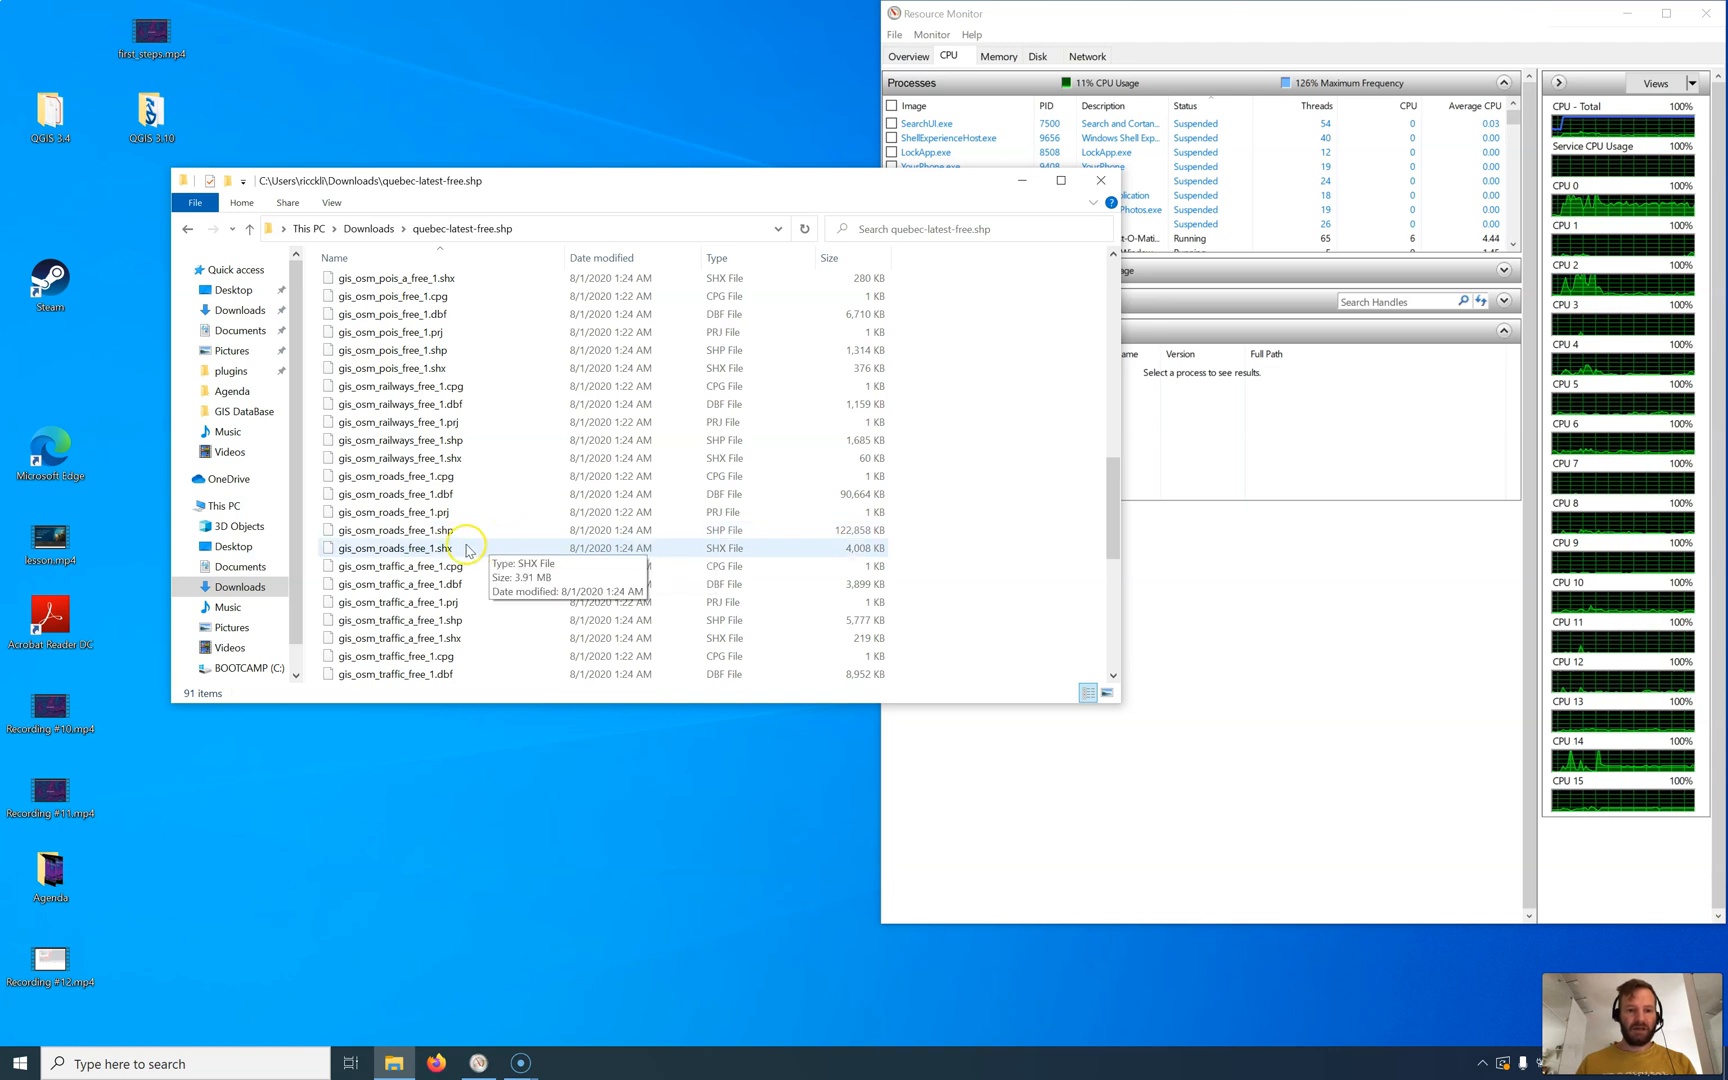
{"action": "left_click_drag", "start_coordinate": [469, 557], "coordinate": [428, 479]}
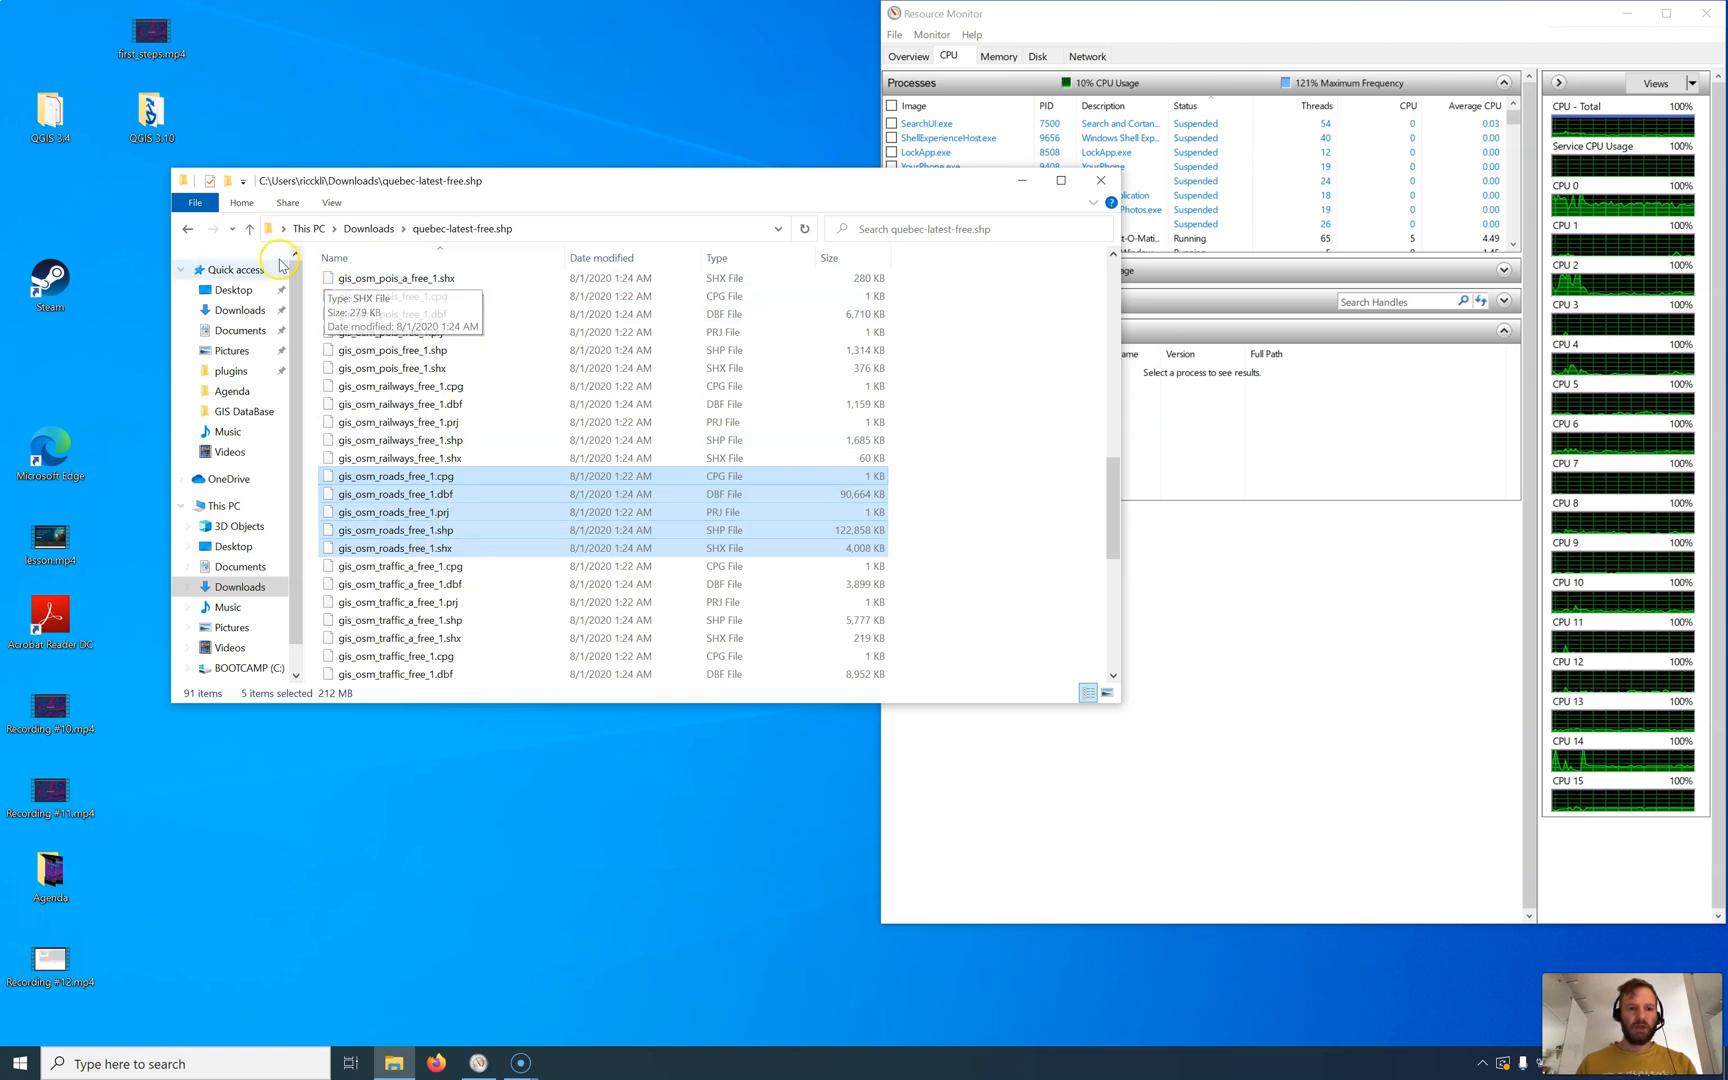
{"action": "left_click", "coordinate": [369, 228]}
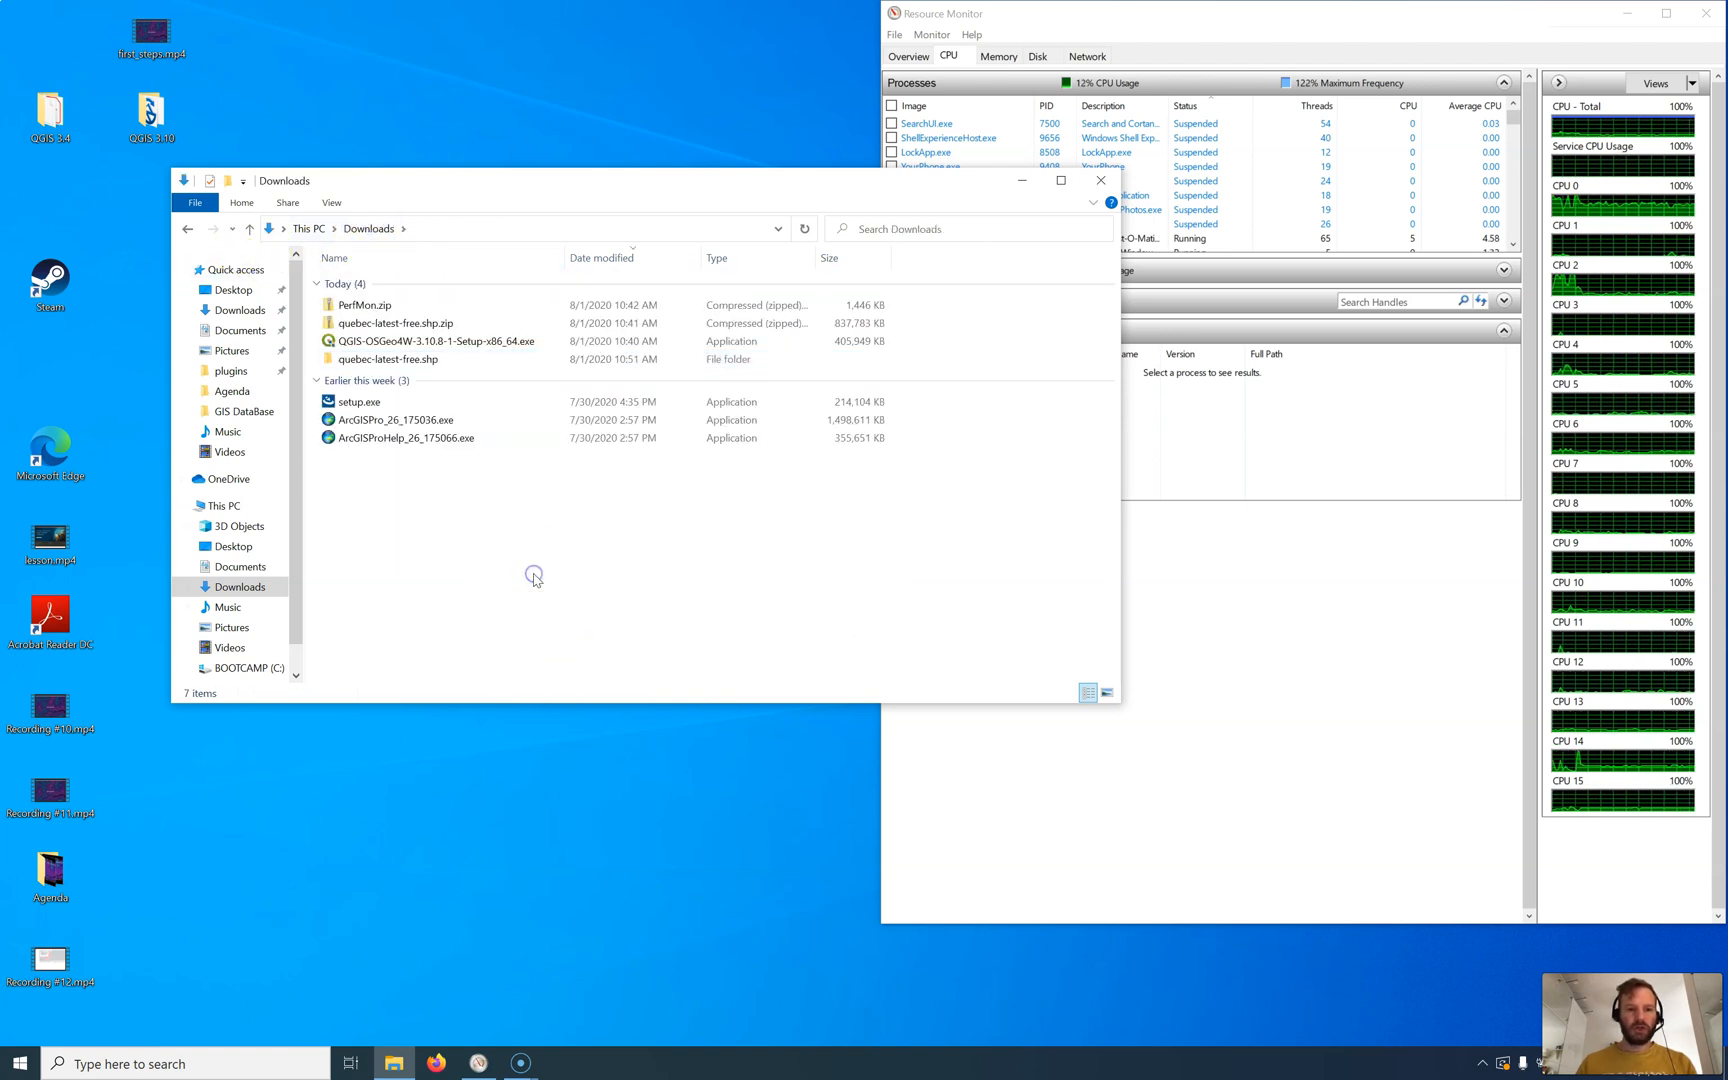
{"action": "key", "text": "ctrl+v"}
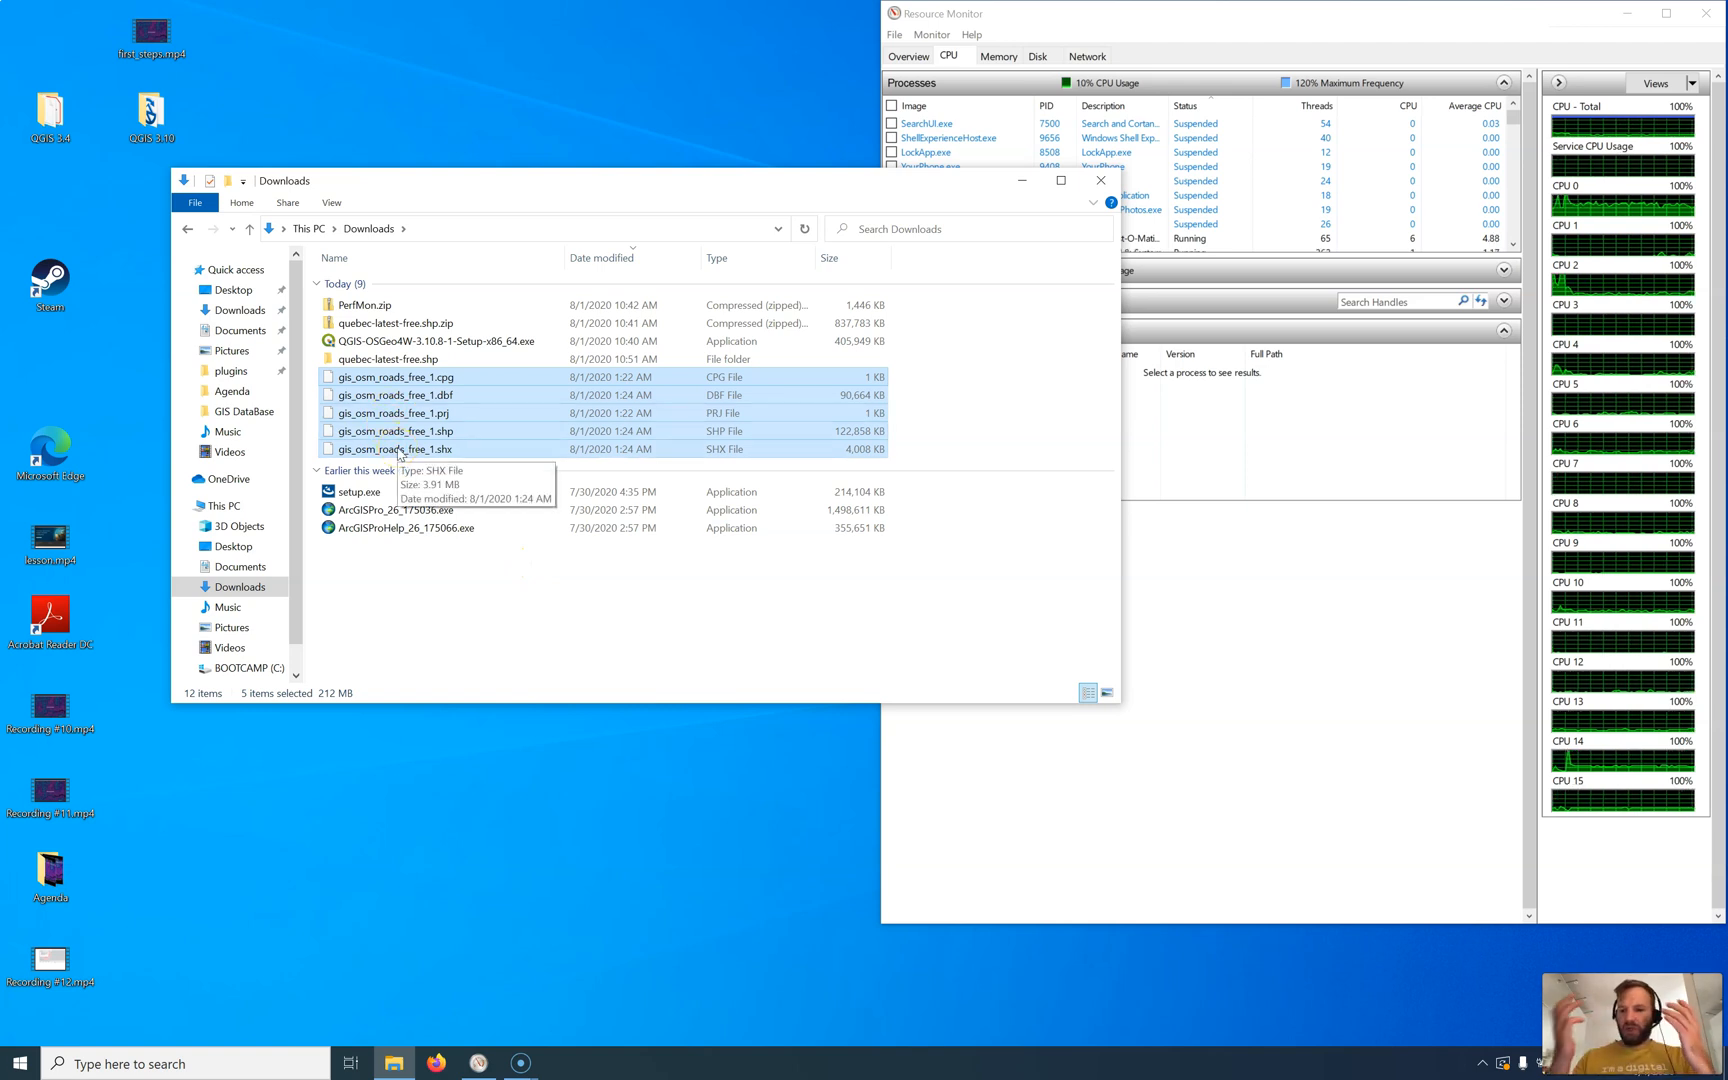
{"action": "left_click", "coordinate": [497, 580]}
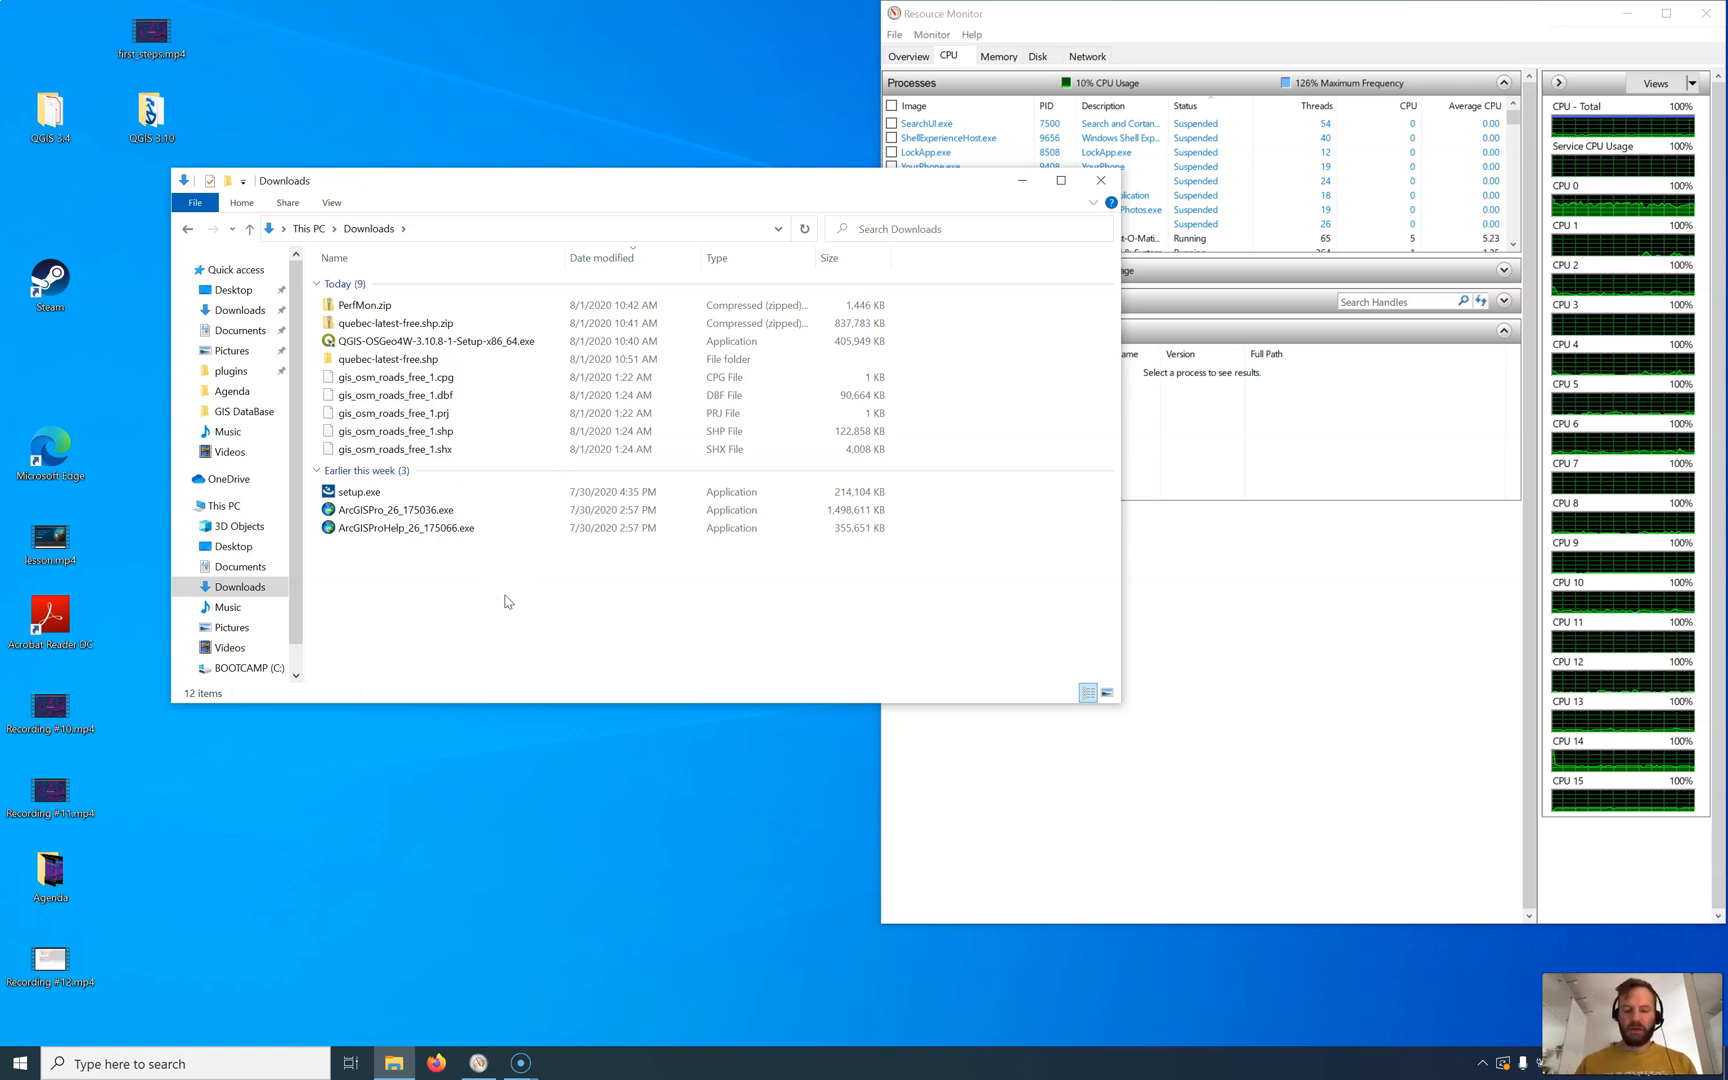
Step: Launch QGIS Desktop 3.10.8 from the Start search for 'qgis'
{"action": "key", "text": "alt"}
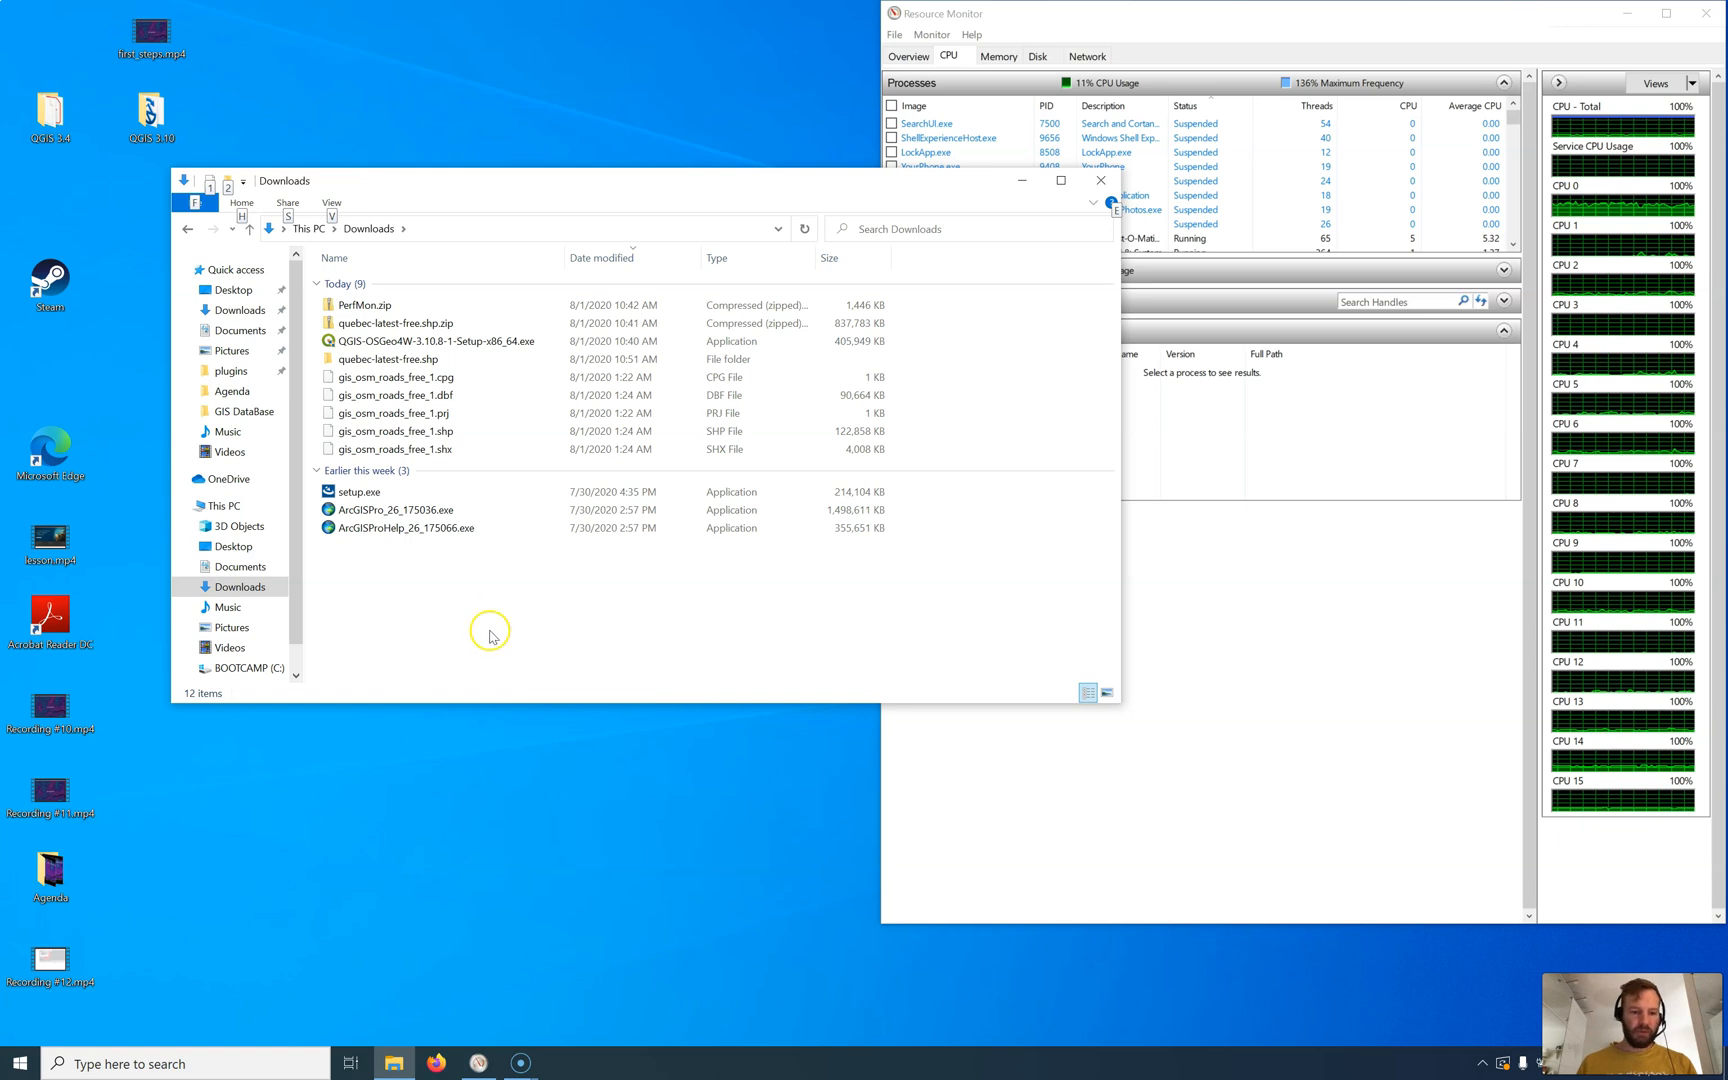
{"action": "key", "text": "super"}
{"action": "type", "text": "qgis"}
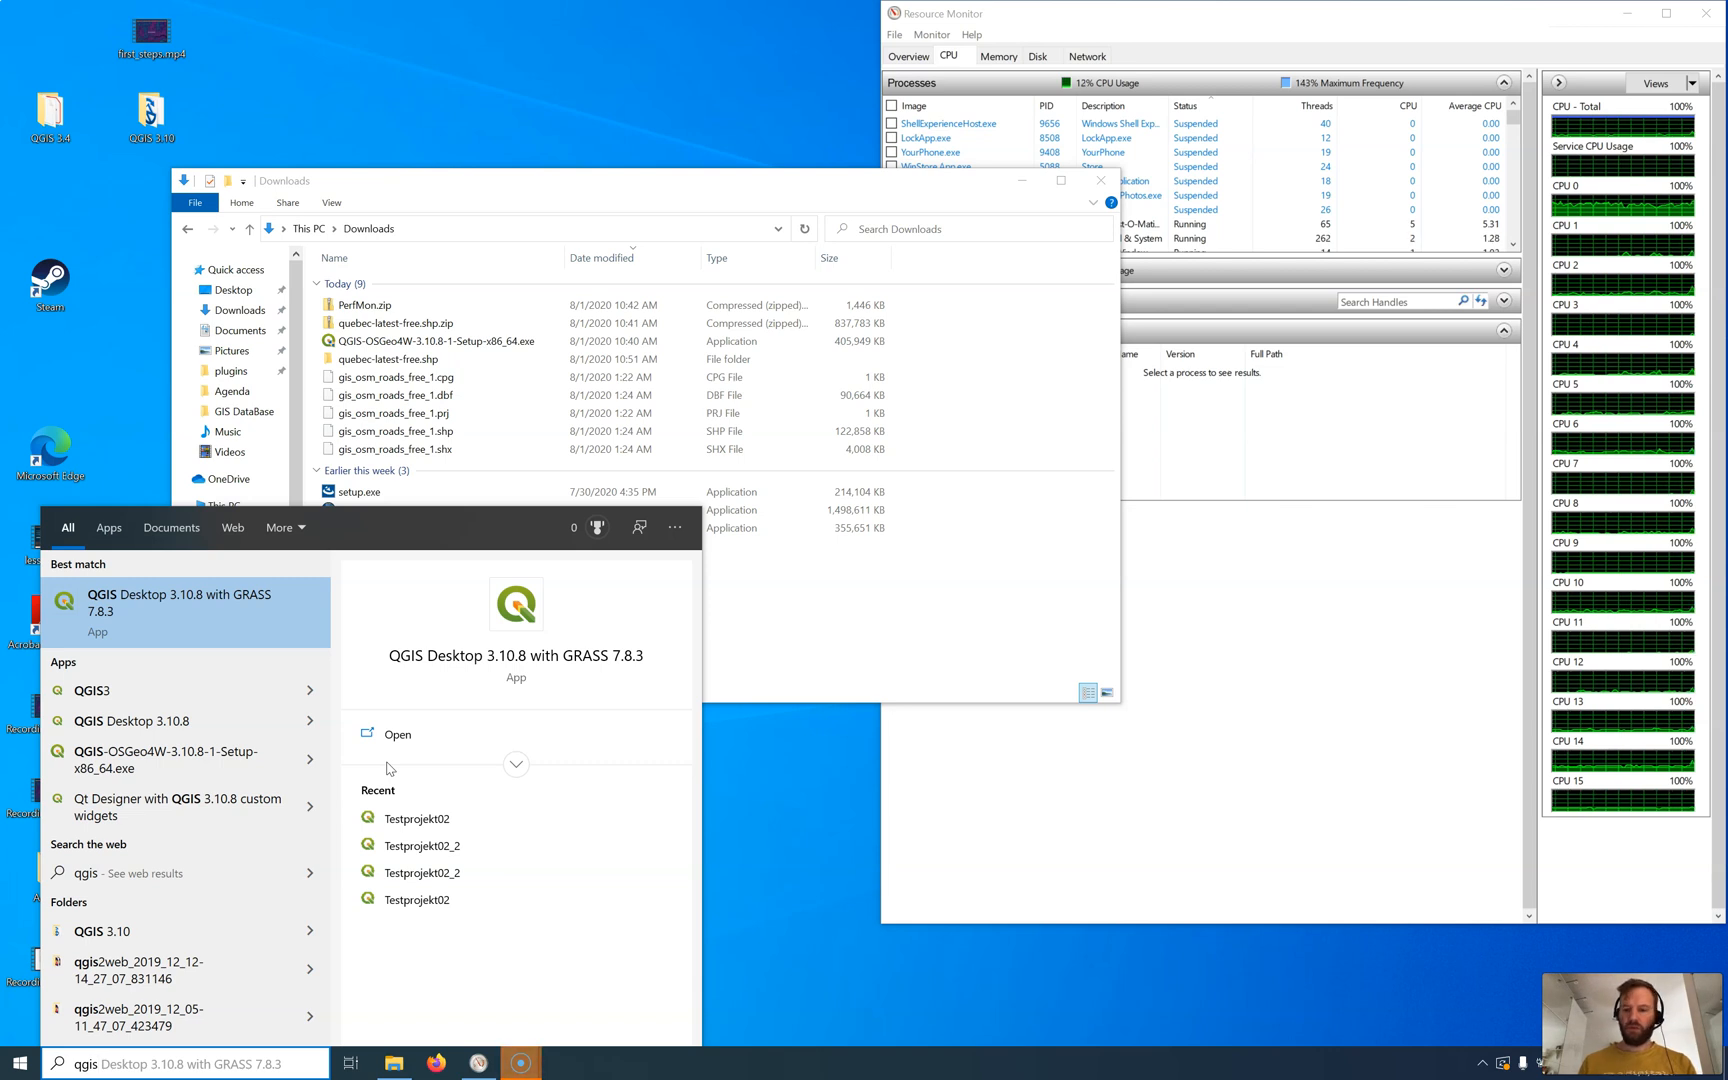
{"action": "key", "text": "Return"}
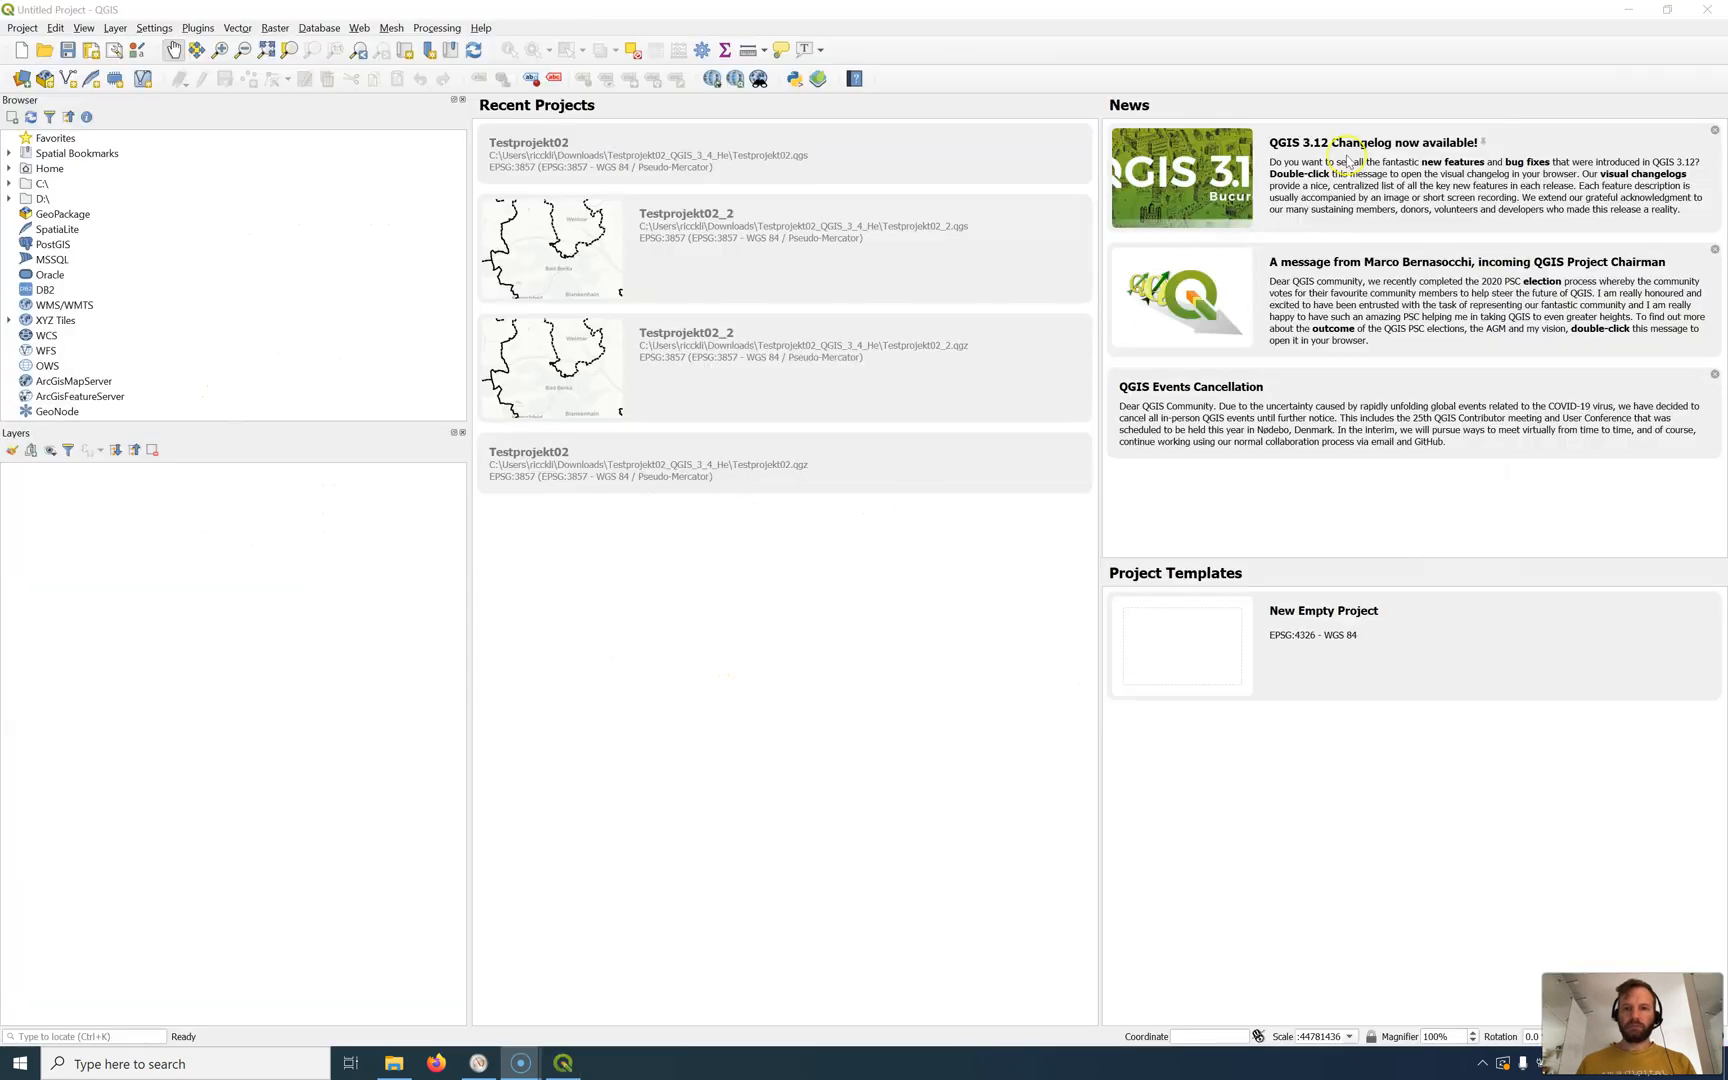
Step: Restore down the QGIS window, close the Downloads window, and start a new empty project
{"action": "left_click", "coordinate": [1666, 11]}
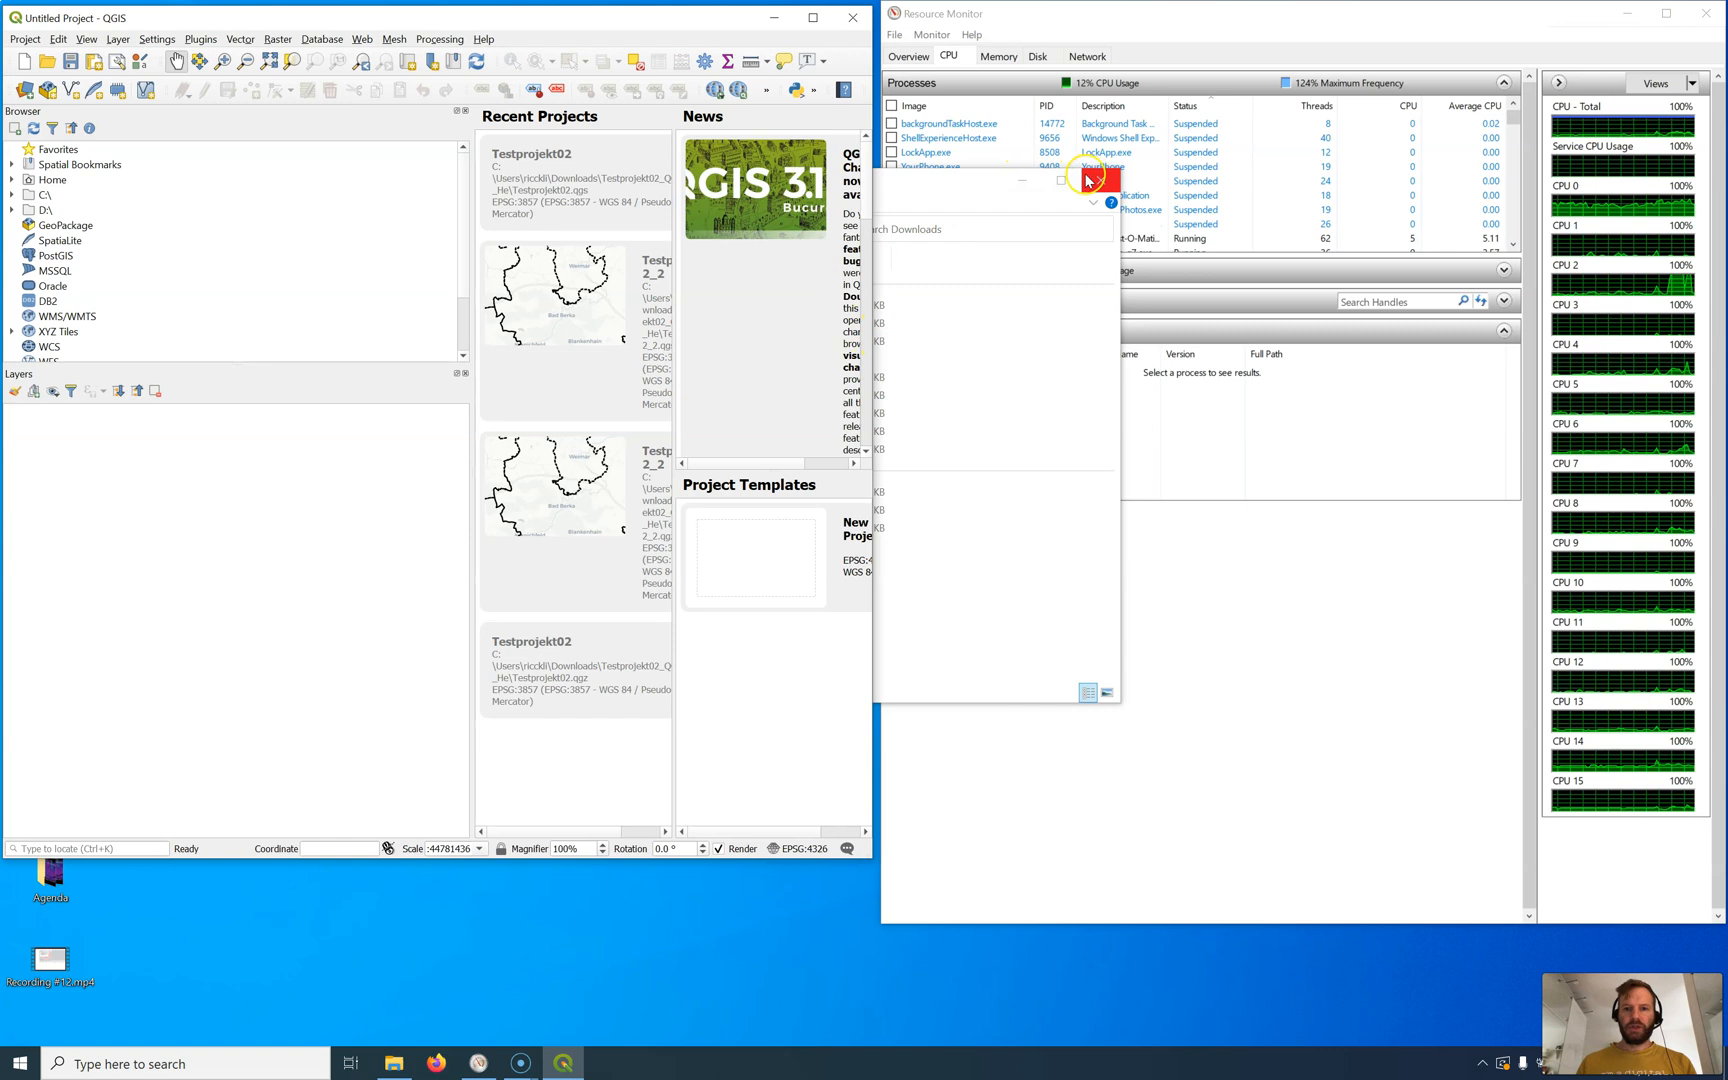
{"action": "left_click", "coordinate": [968, 183]}
{"action": "left_click", "coordinate": [1105, 179]}
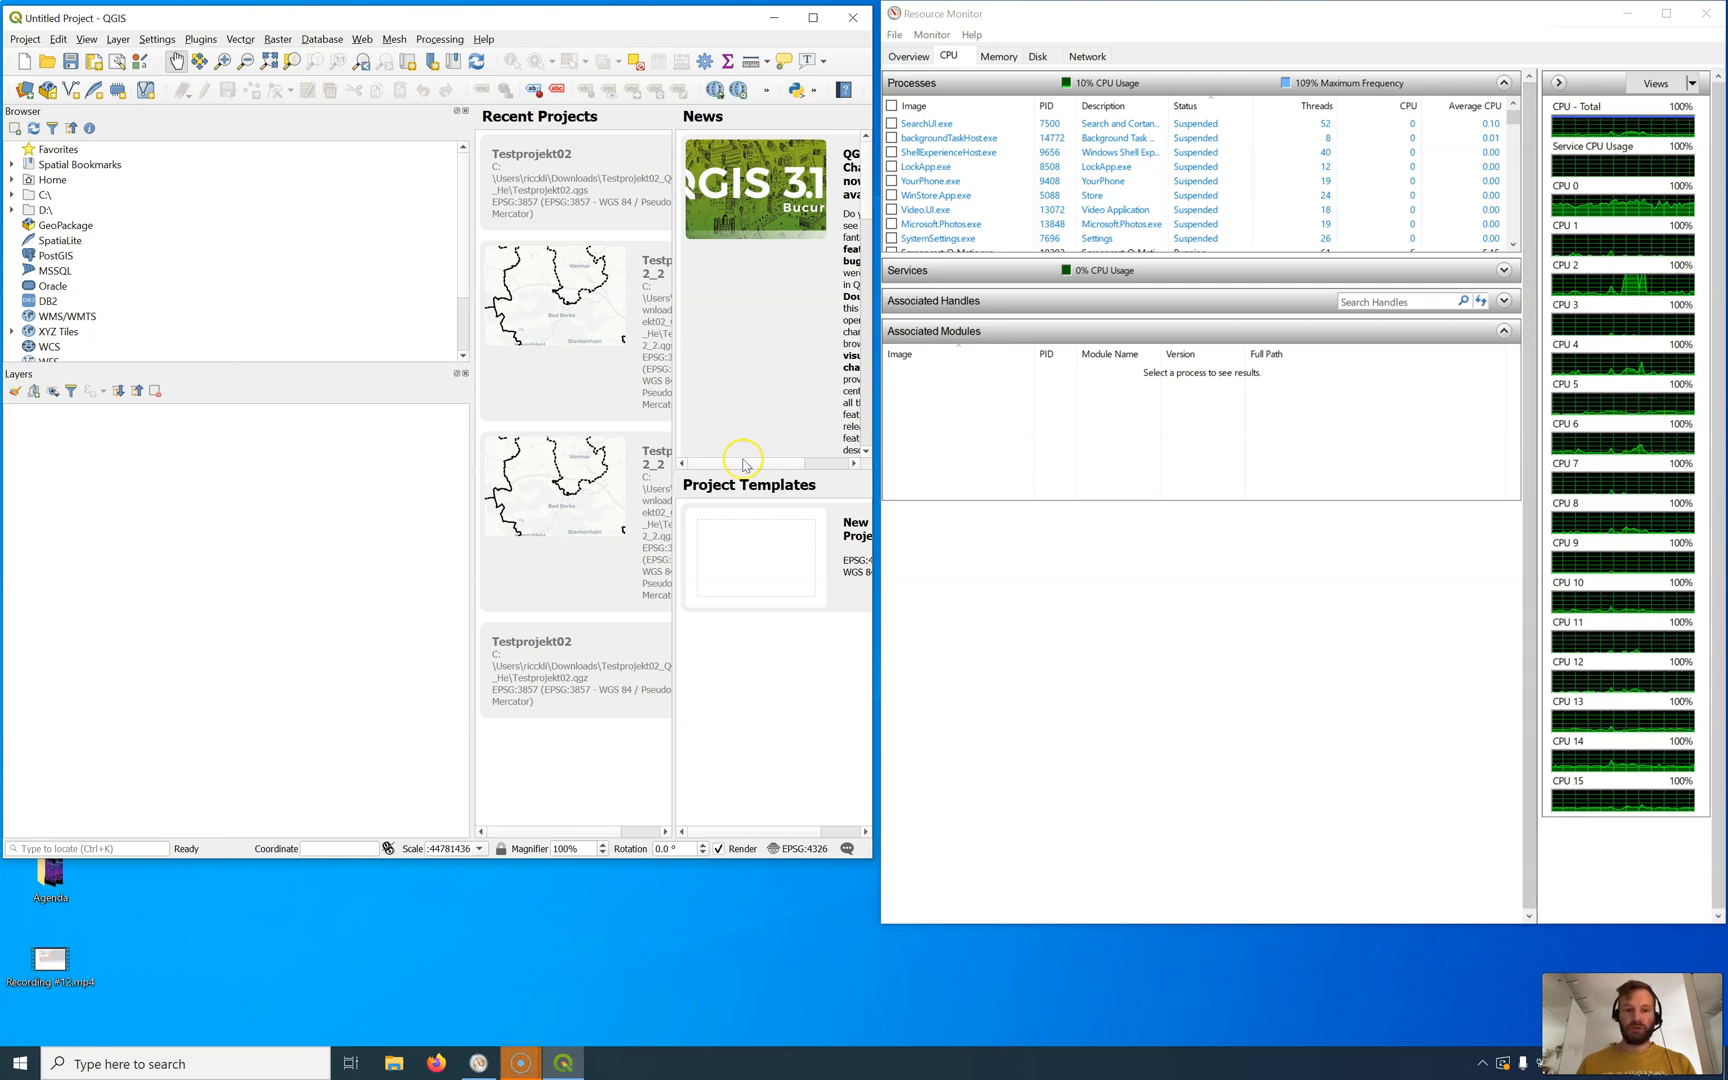
{"action": "key", "text": "ctrl+n"}
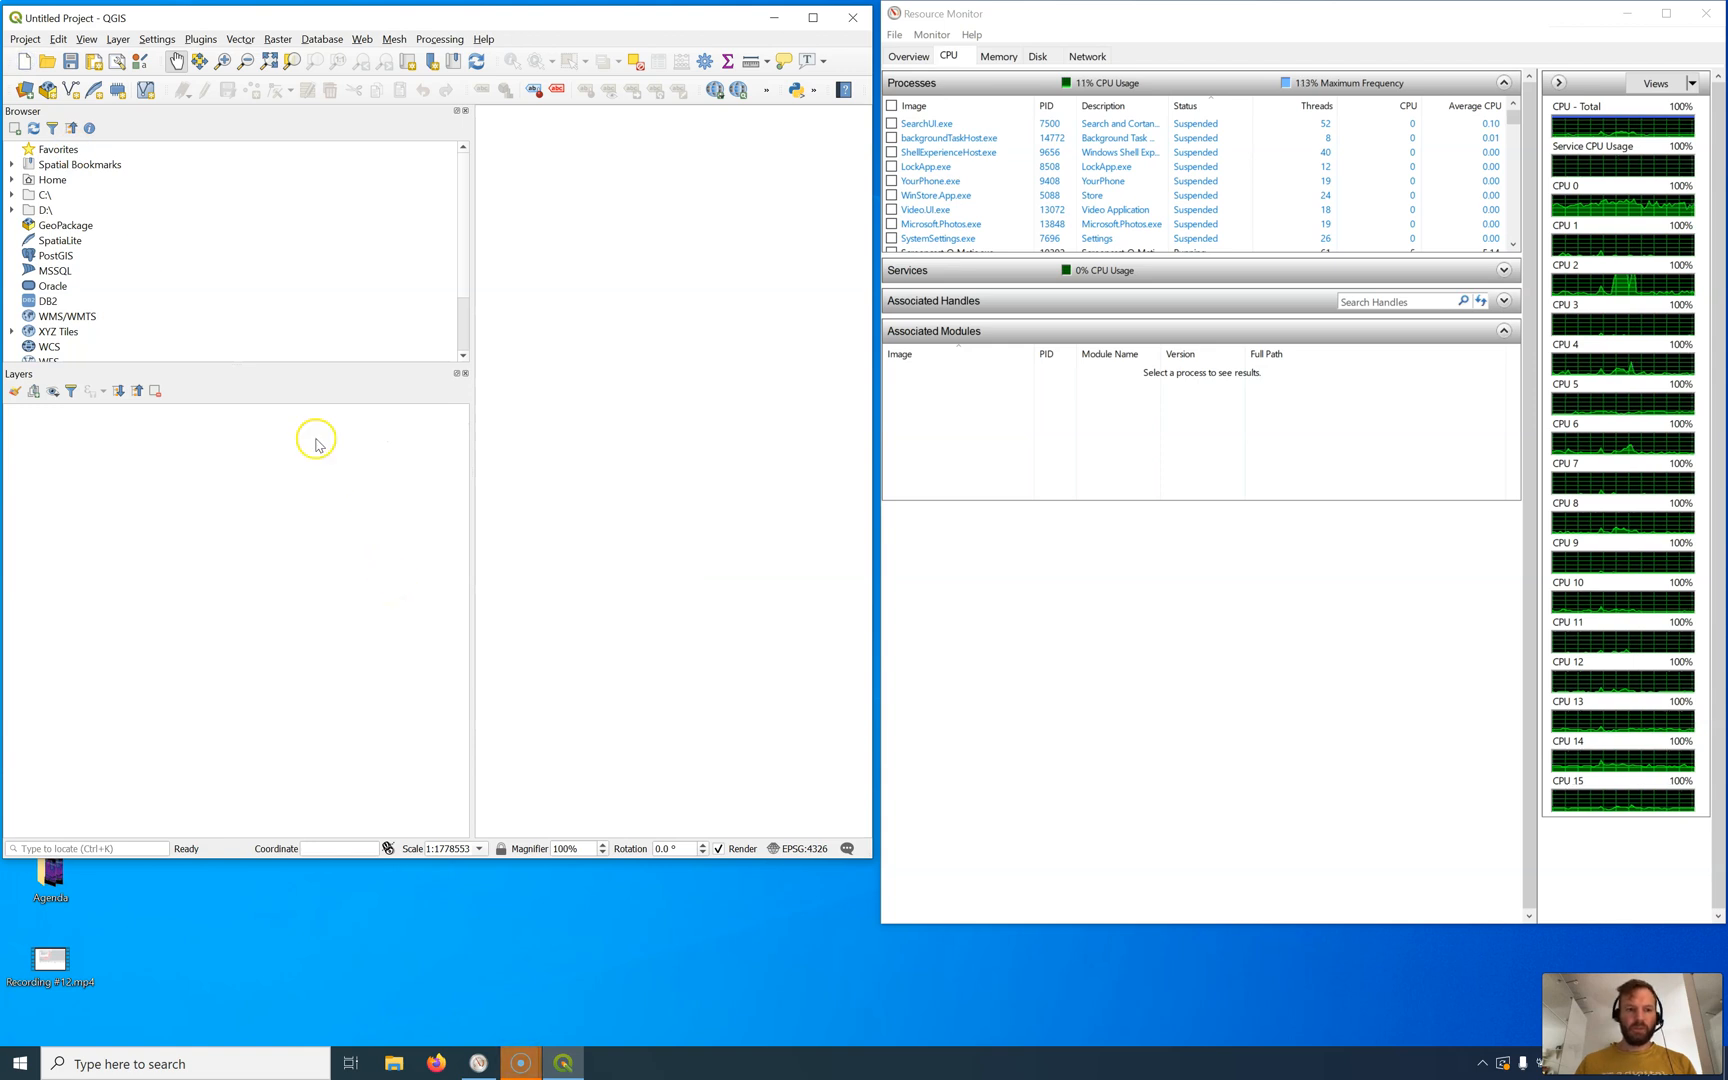
Step: Add gis_osm_roads_free_1.shp from Home > Downloads to the map via the Data Source Manager browser
{"action": "left_click", "coordinate": [25, 89]}
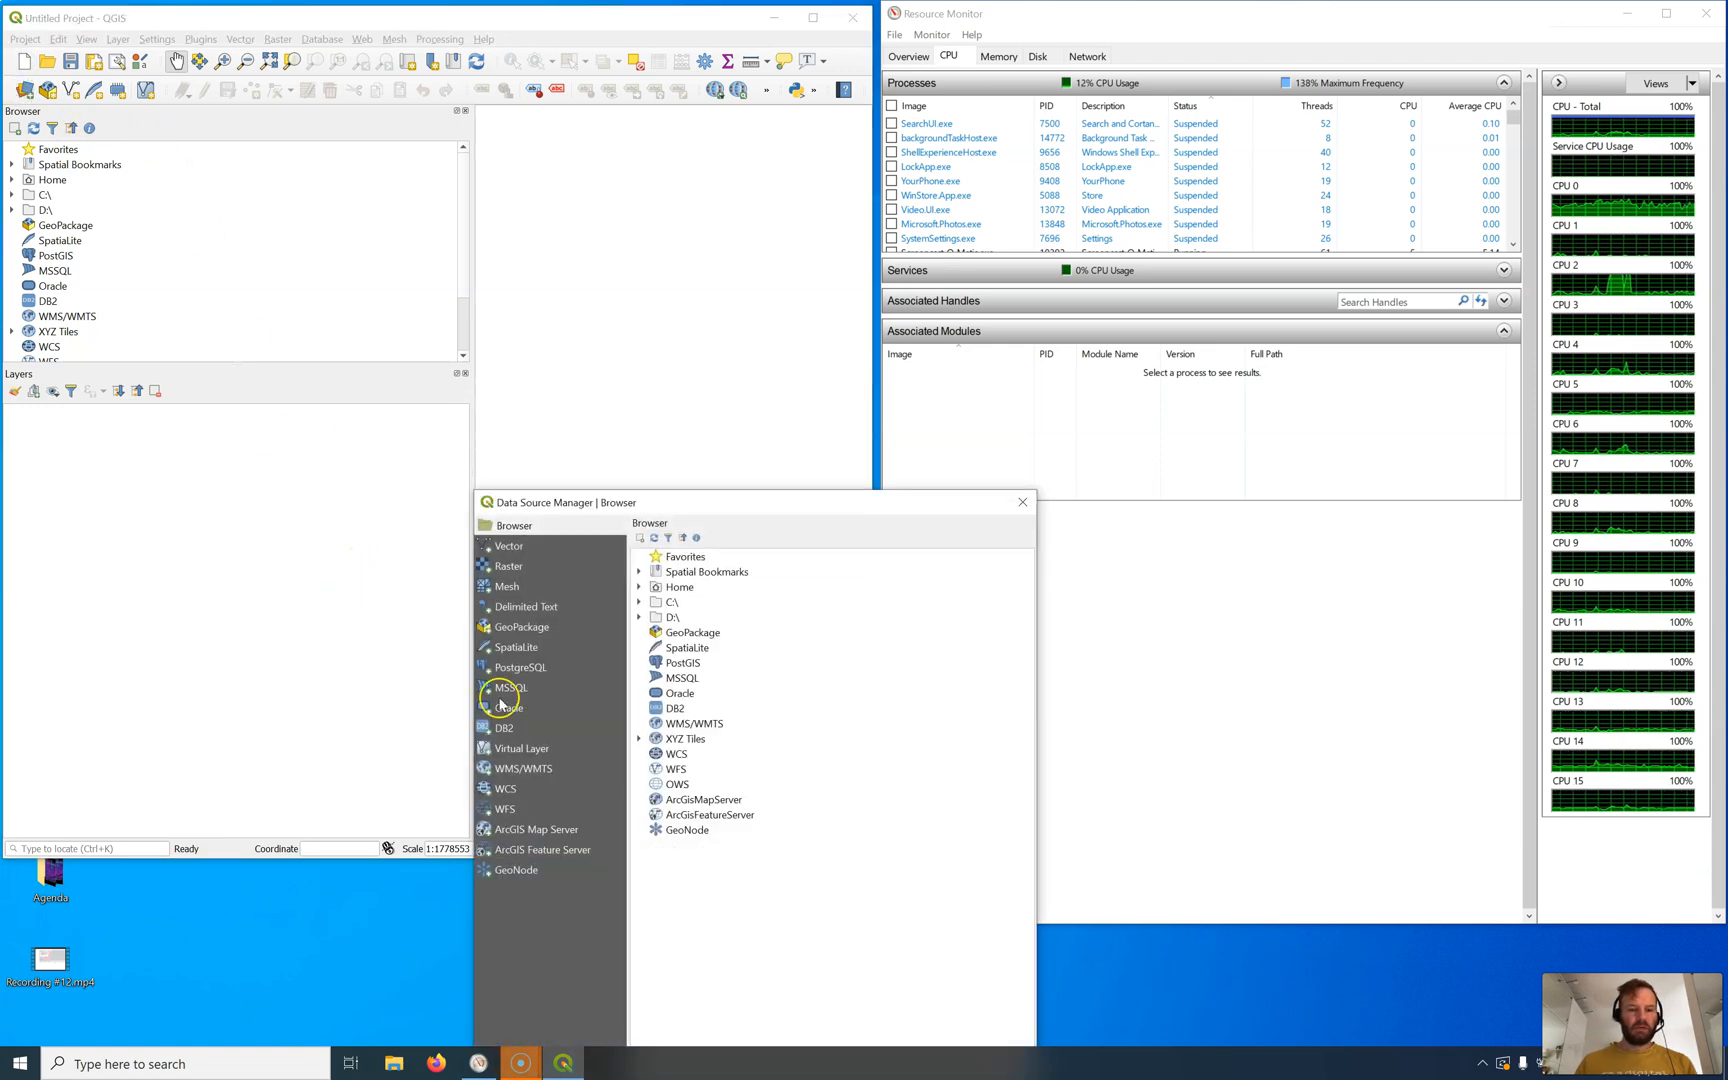
{"action": "left_click", "coordinate": [639, 602]}
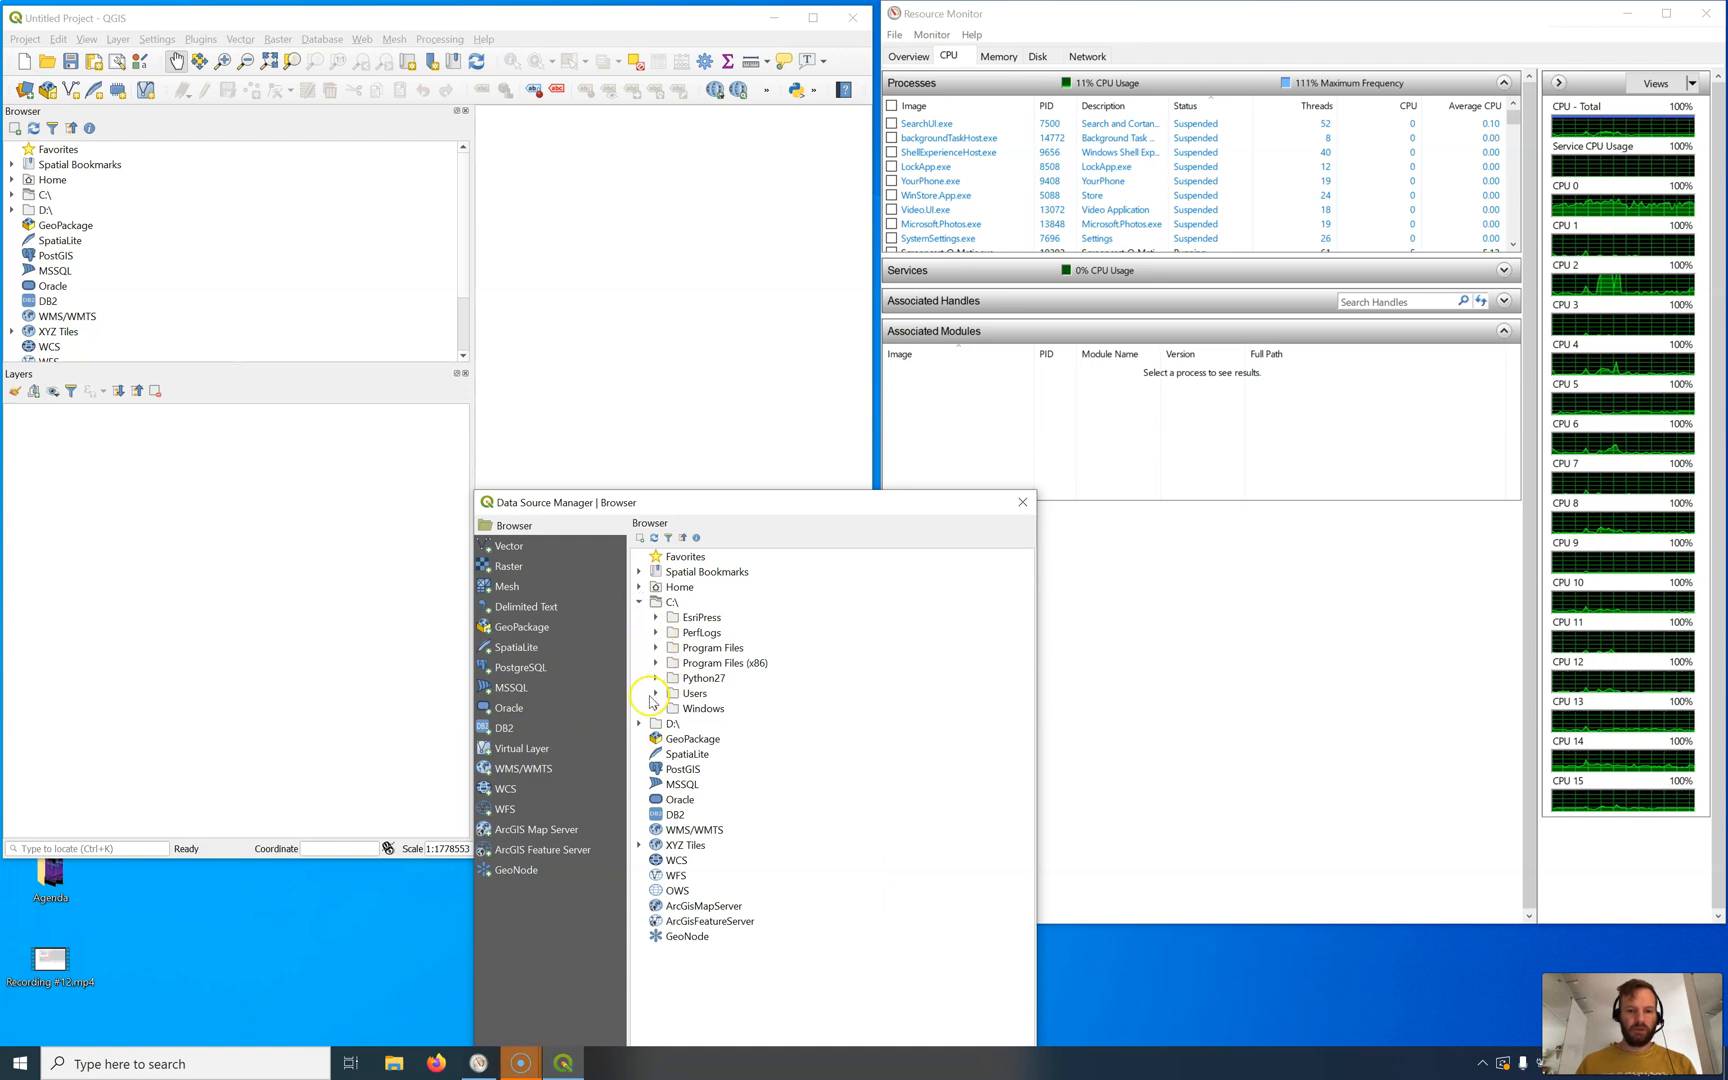
{"action": "left_click", "coordinate": [639, 588]}
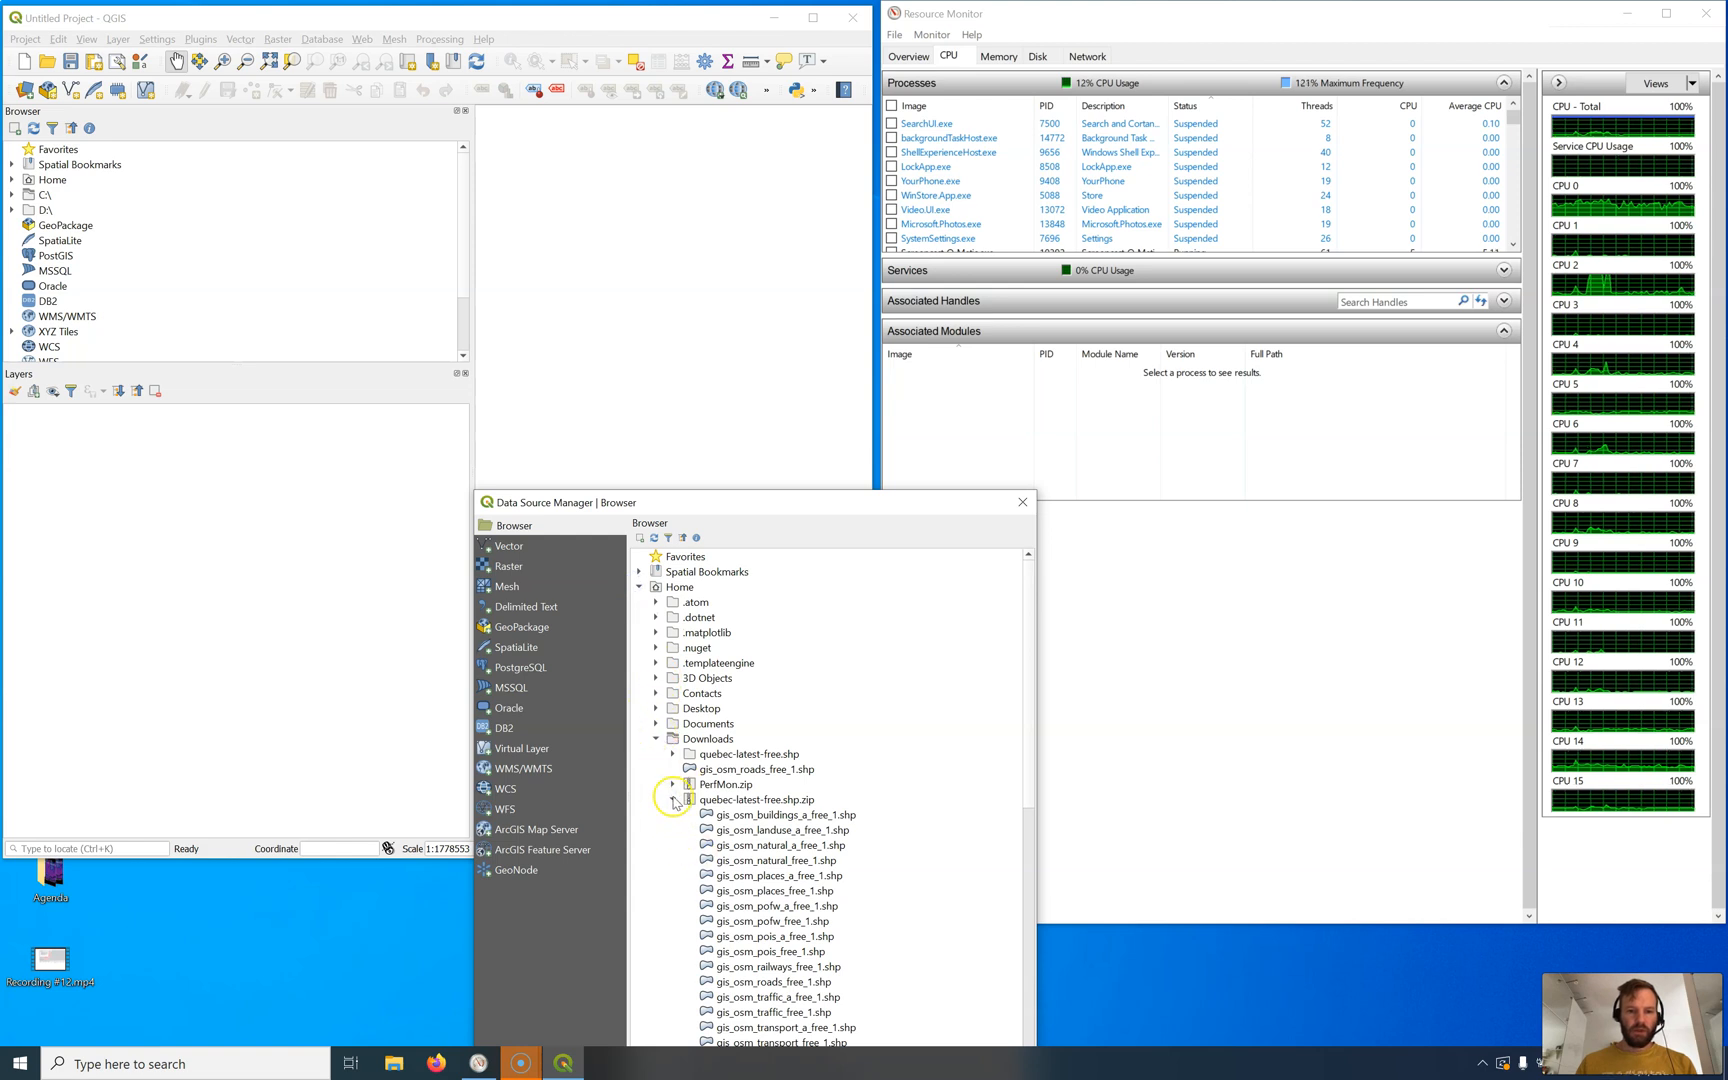
{"action": "left_click", "coordinate": [673, 799]}
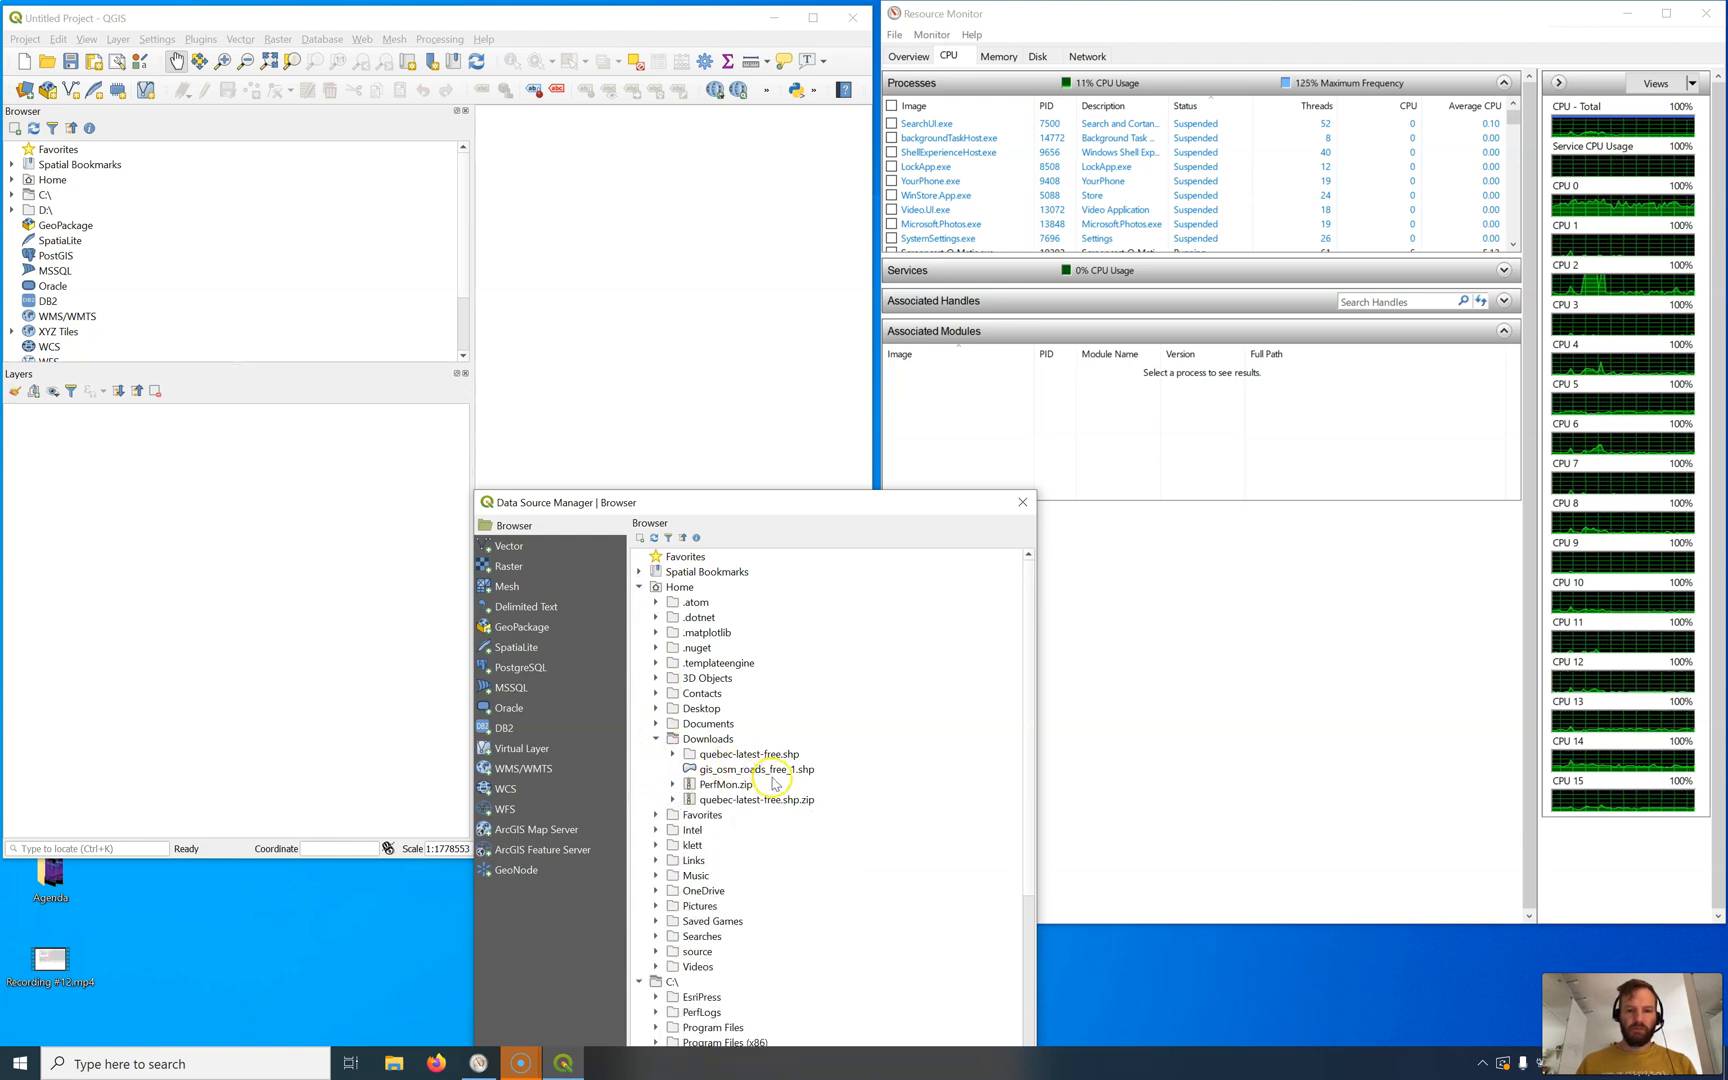
{"action": "left_click", "coordinate": [756, 770]}
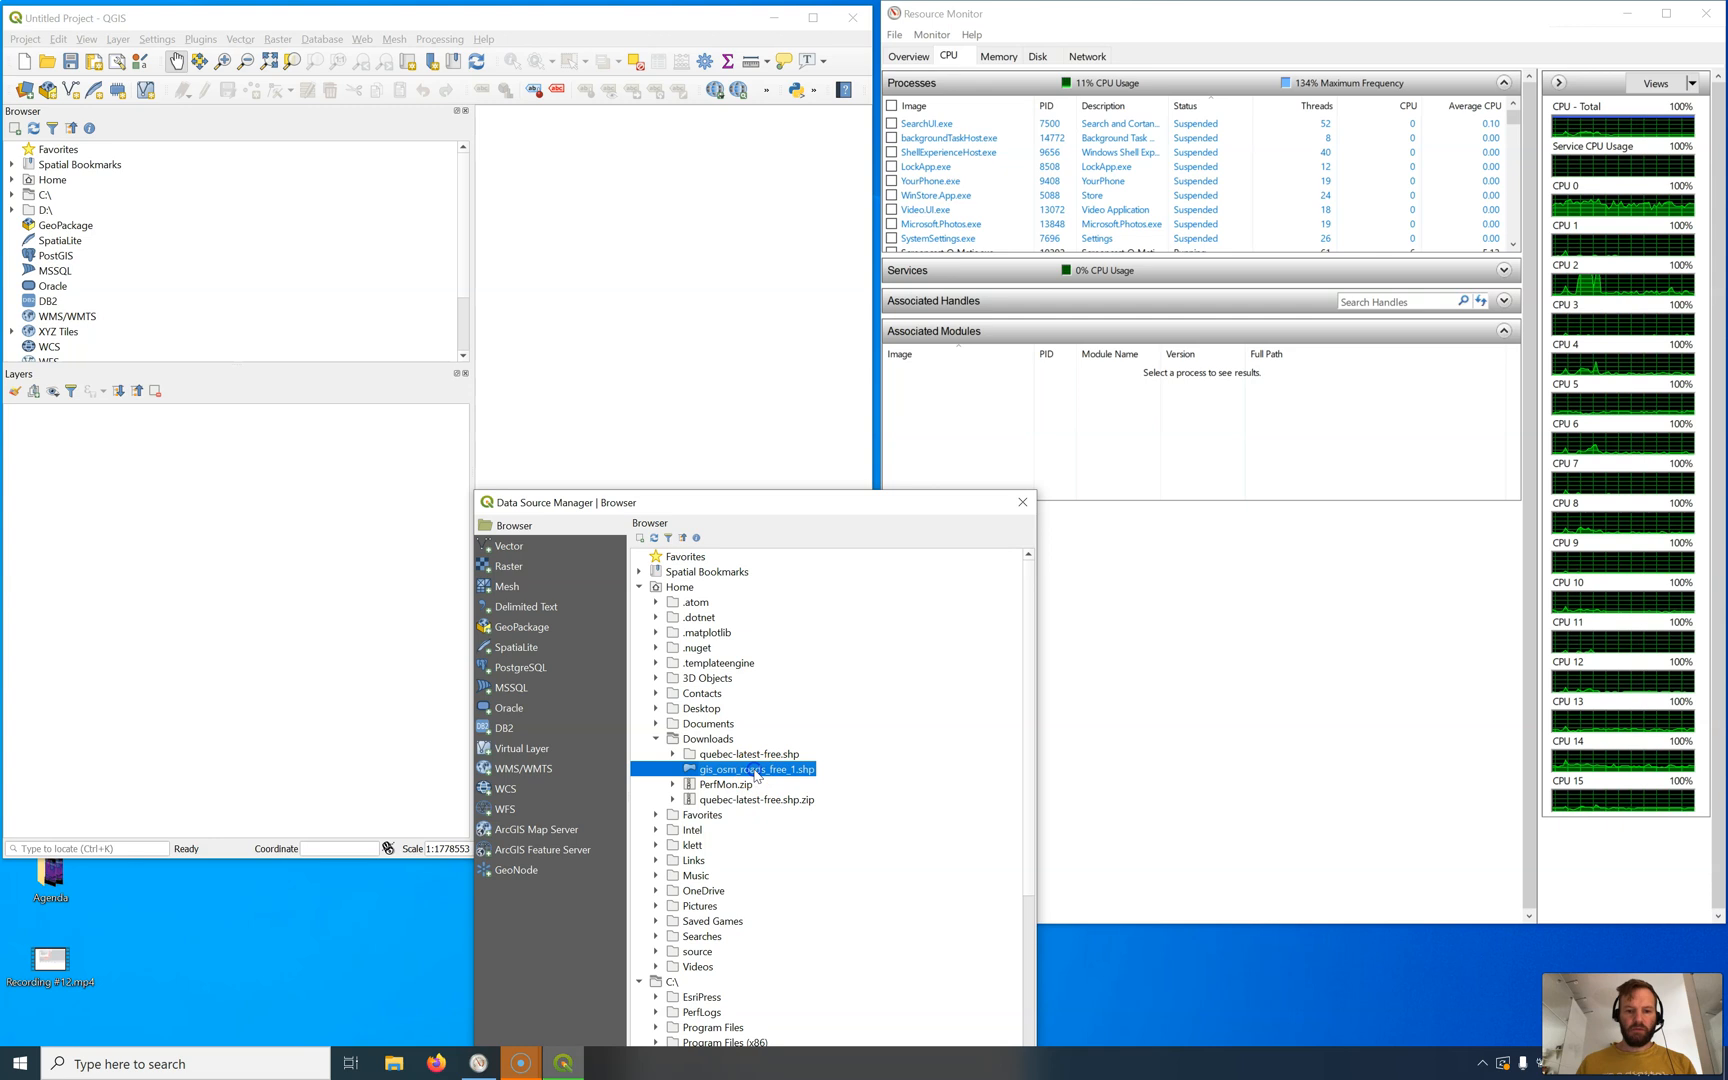
{"action": "double_click", "coordinate": [756, 770]}
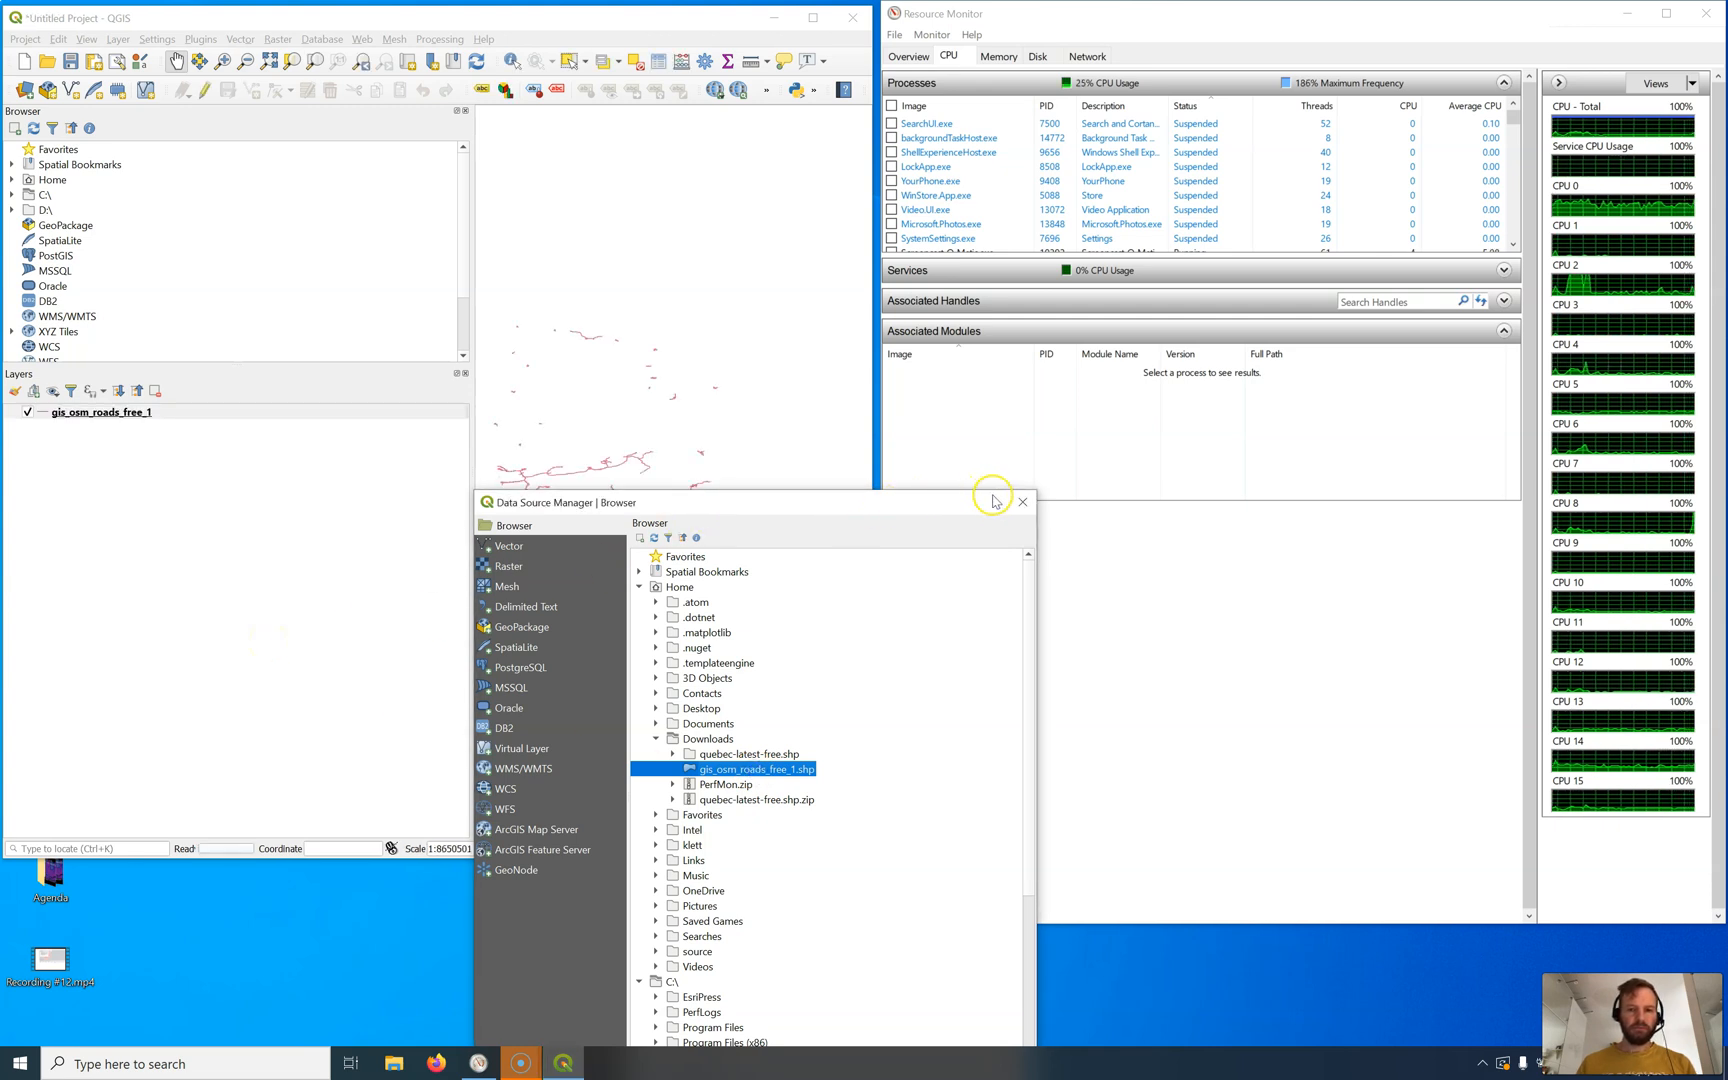
Step: Show the roads layer's feature count (512925) and bring up its attribute table with F6
{"action": "left_click", "coordinate": [1023, 502]}
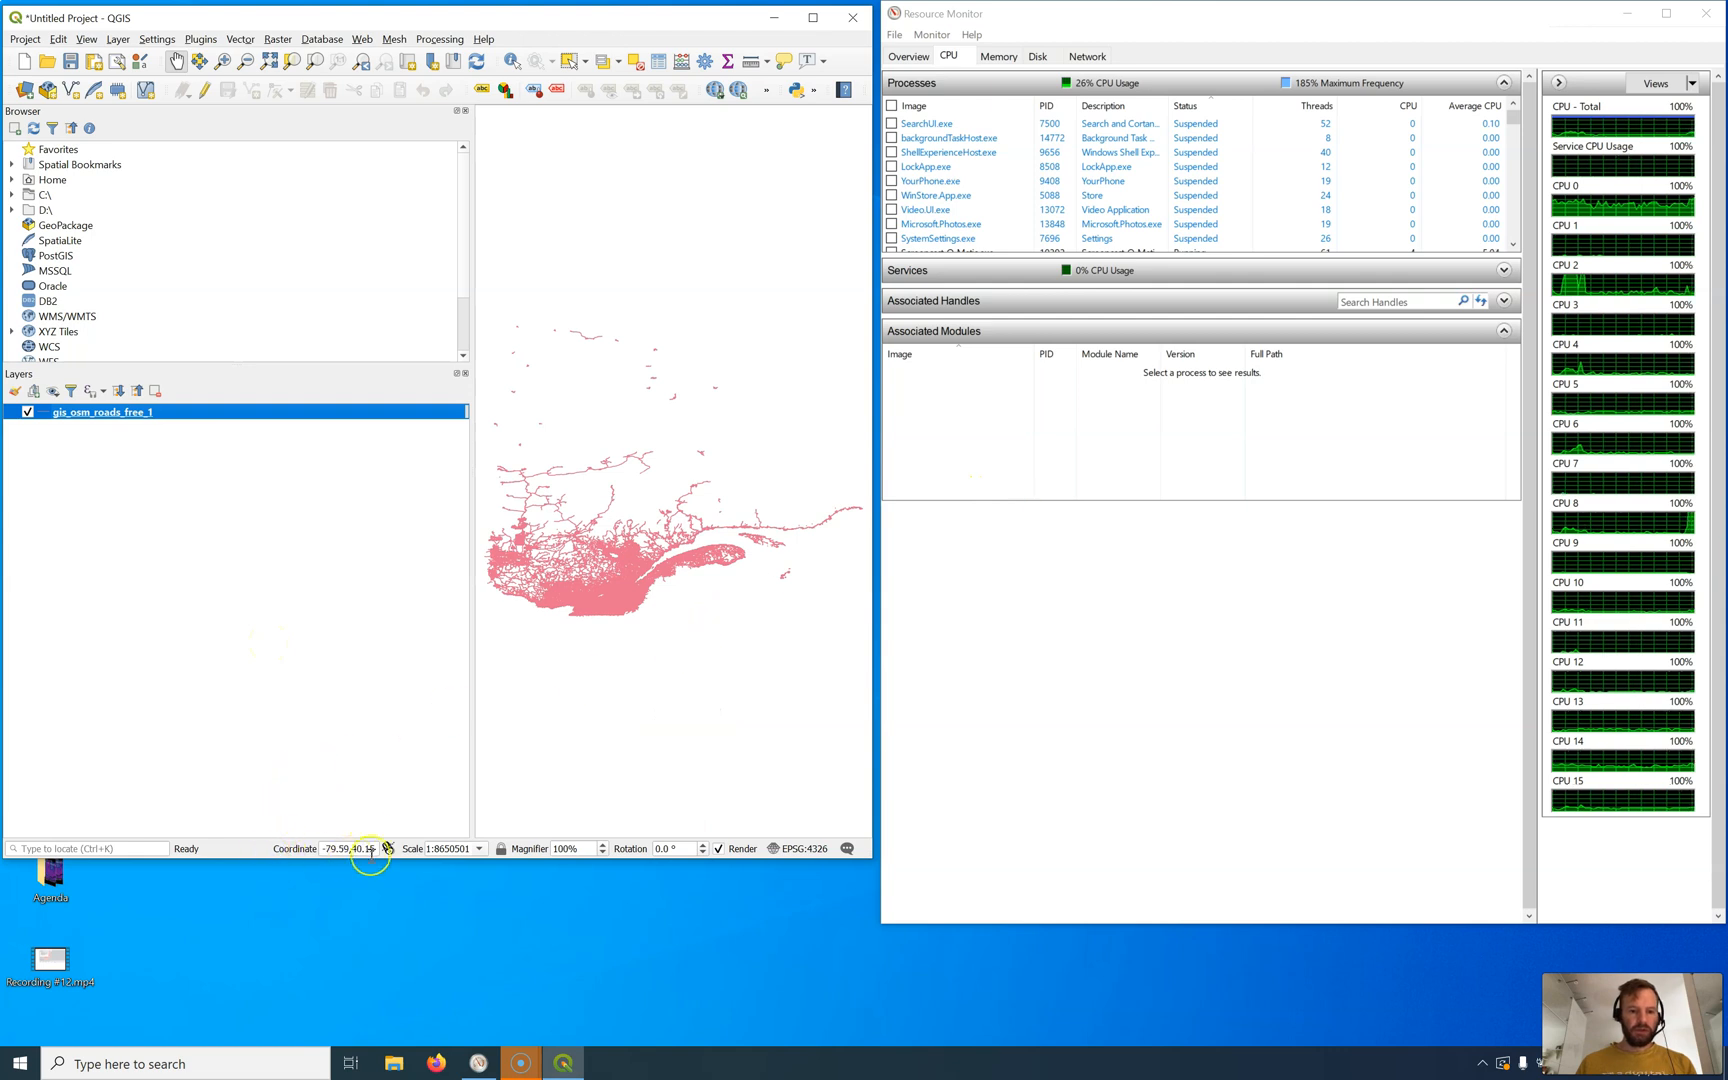
{"action": "right_click", "coordinate": [115, 413]}
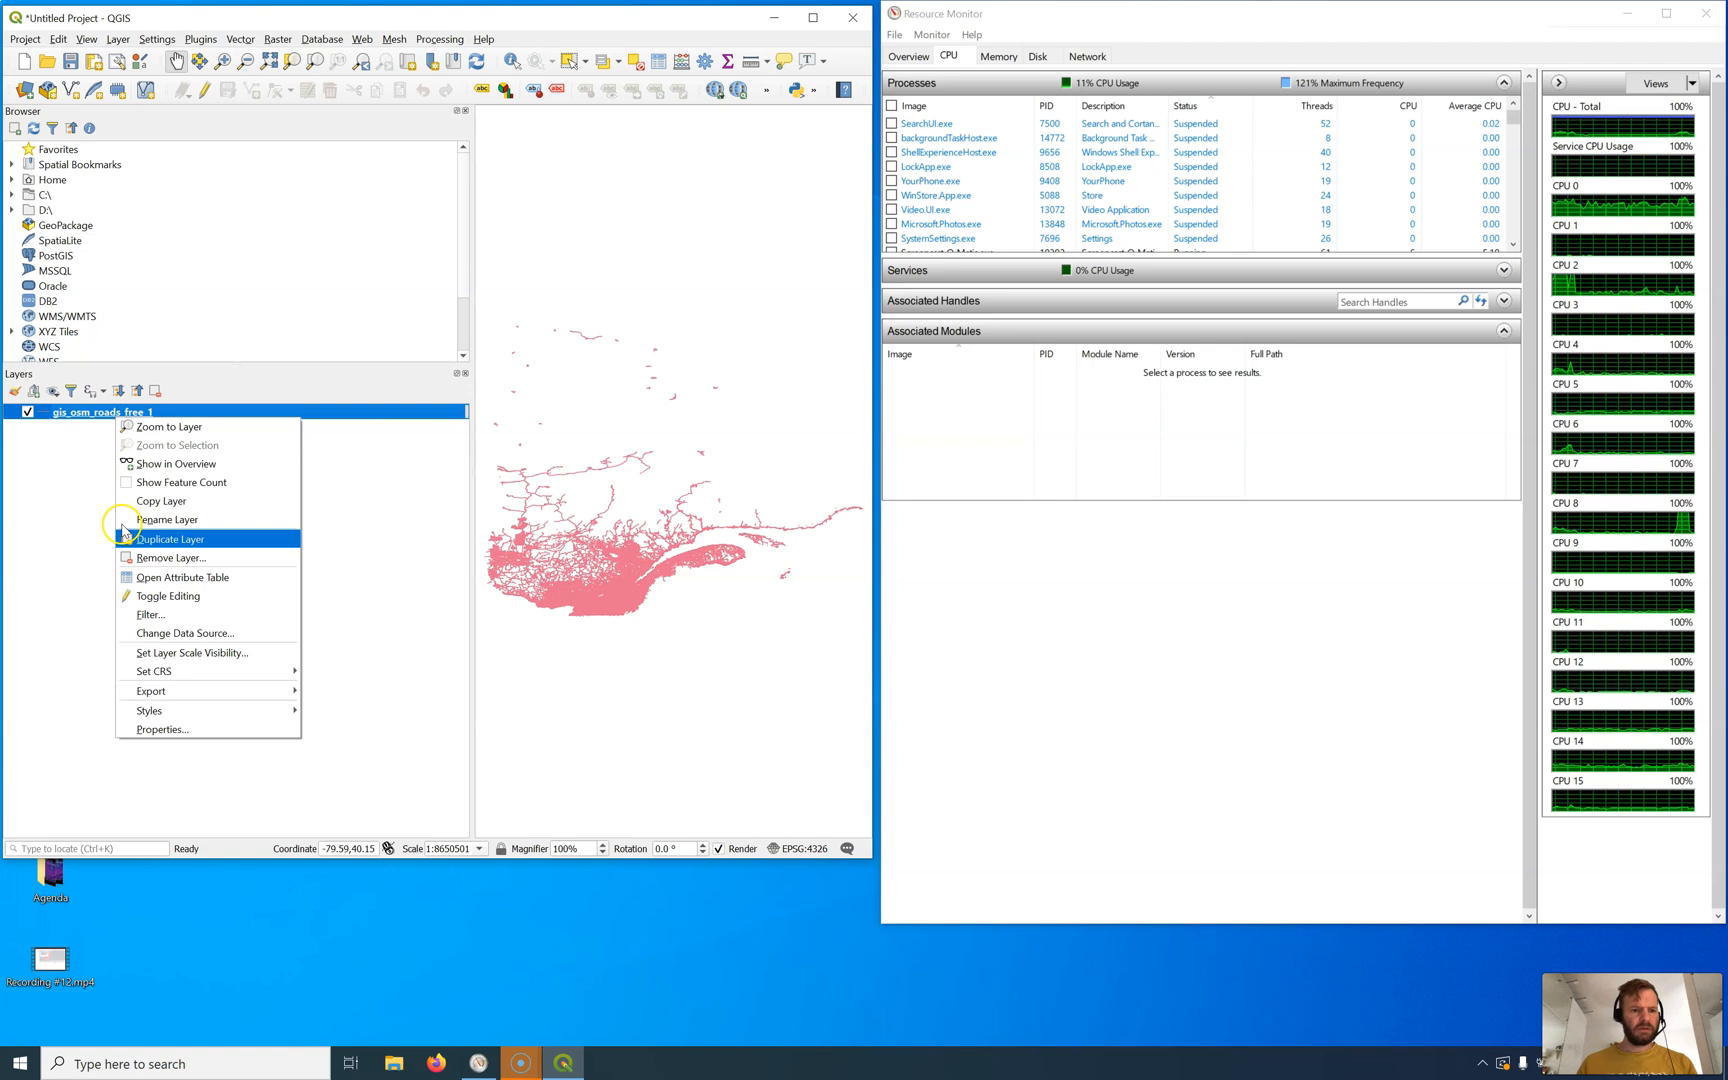
{"action": "left_click", "coordinate": [181, 483]}
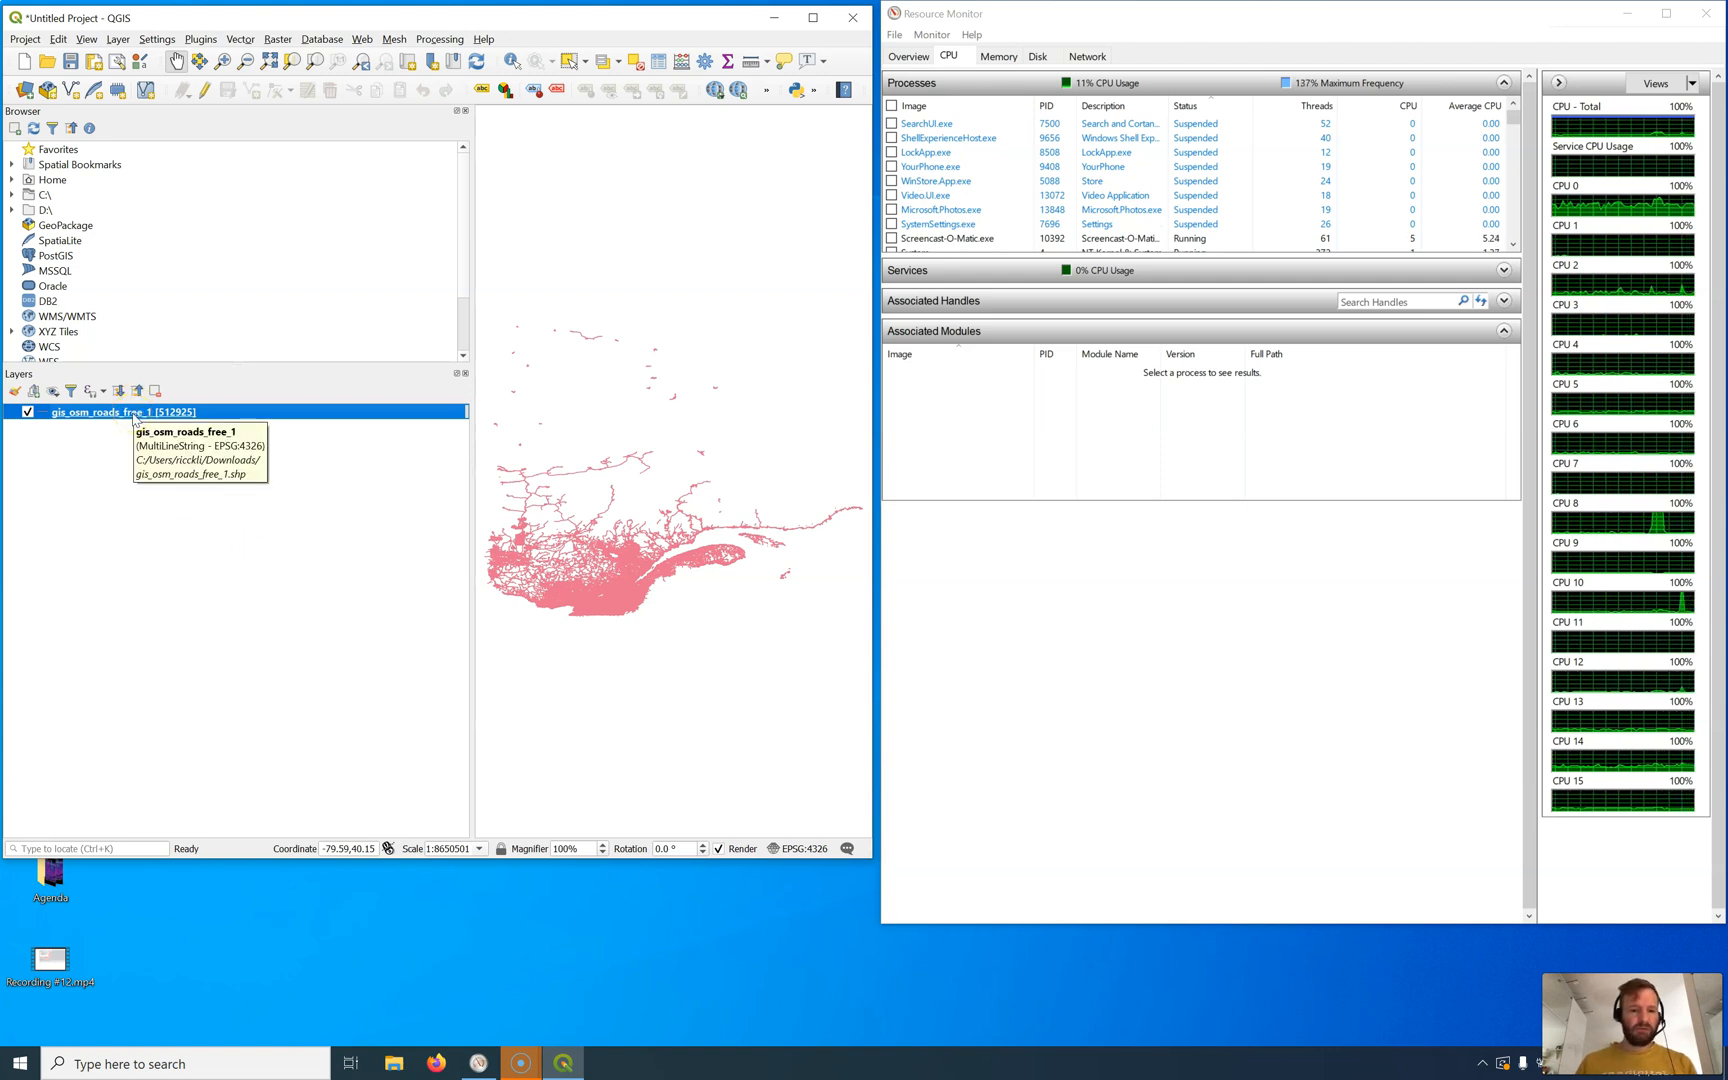
{"action": "right_click", "coordinate": [135, 413]}
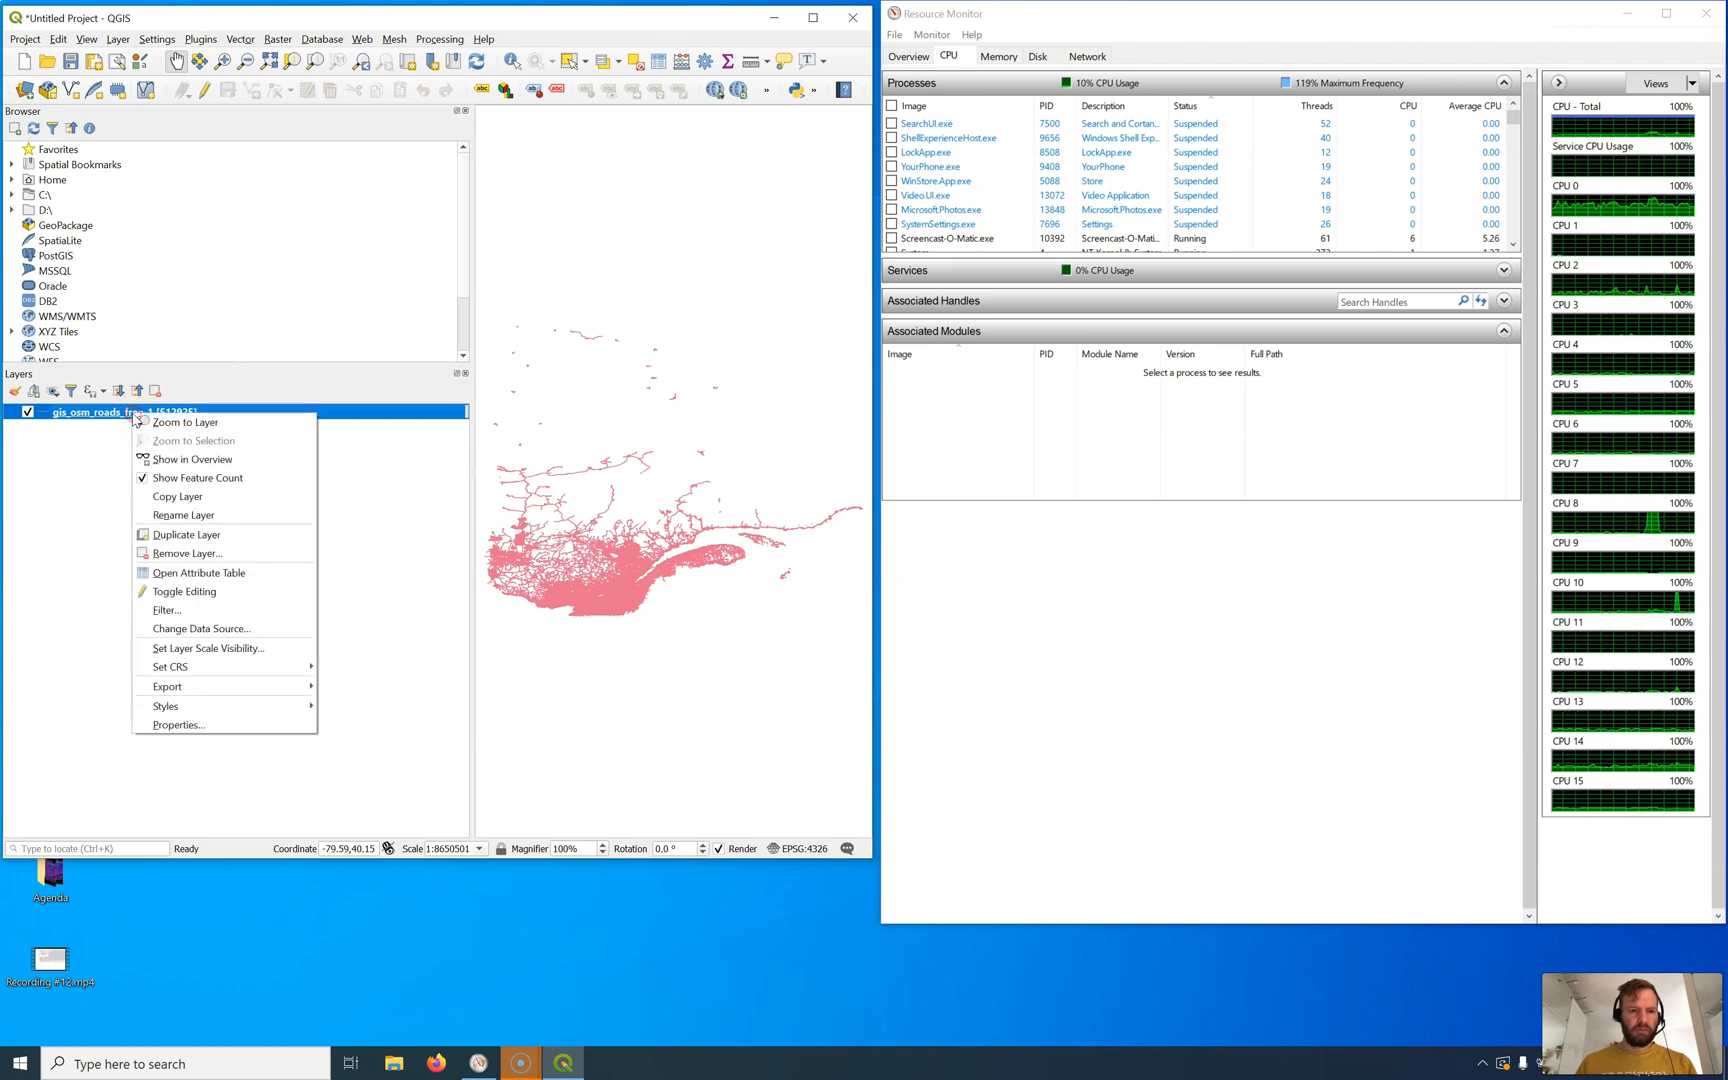
{"action": "mouse_move", "coordinate": [166, 707]}
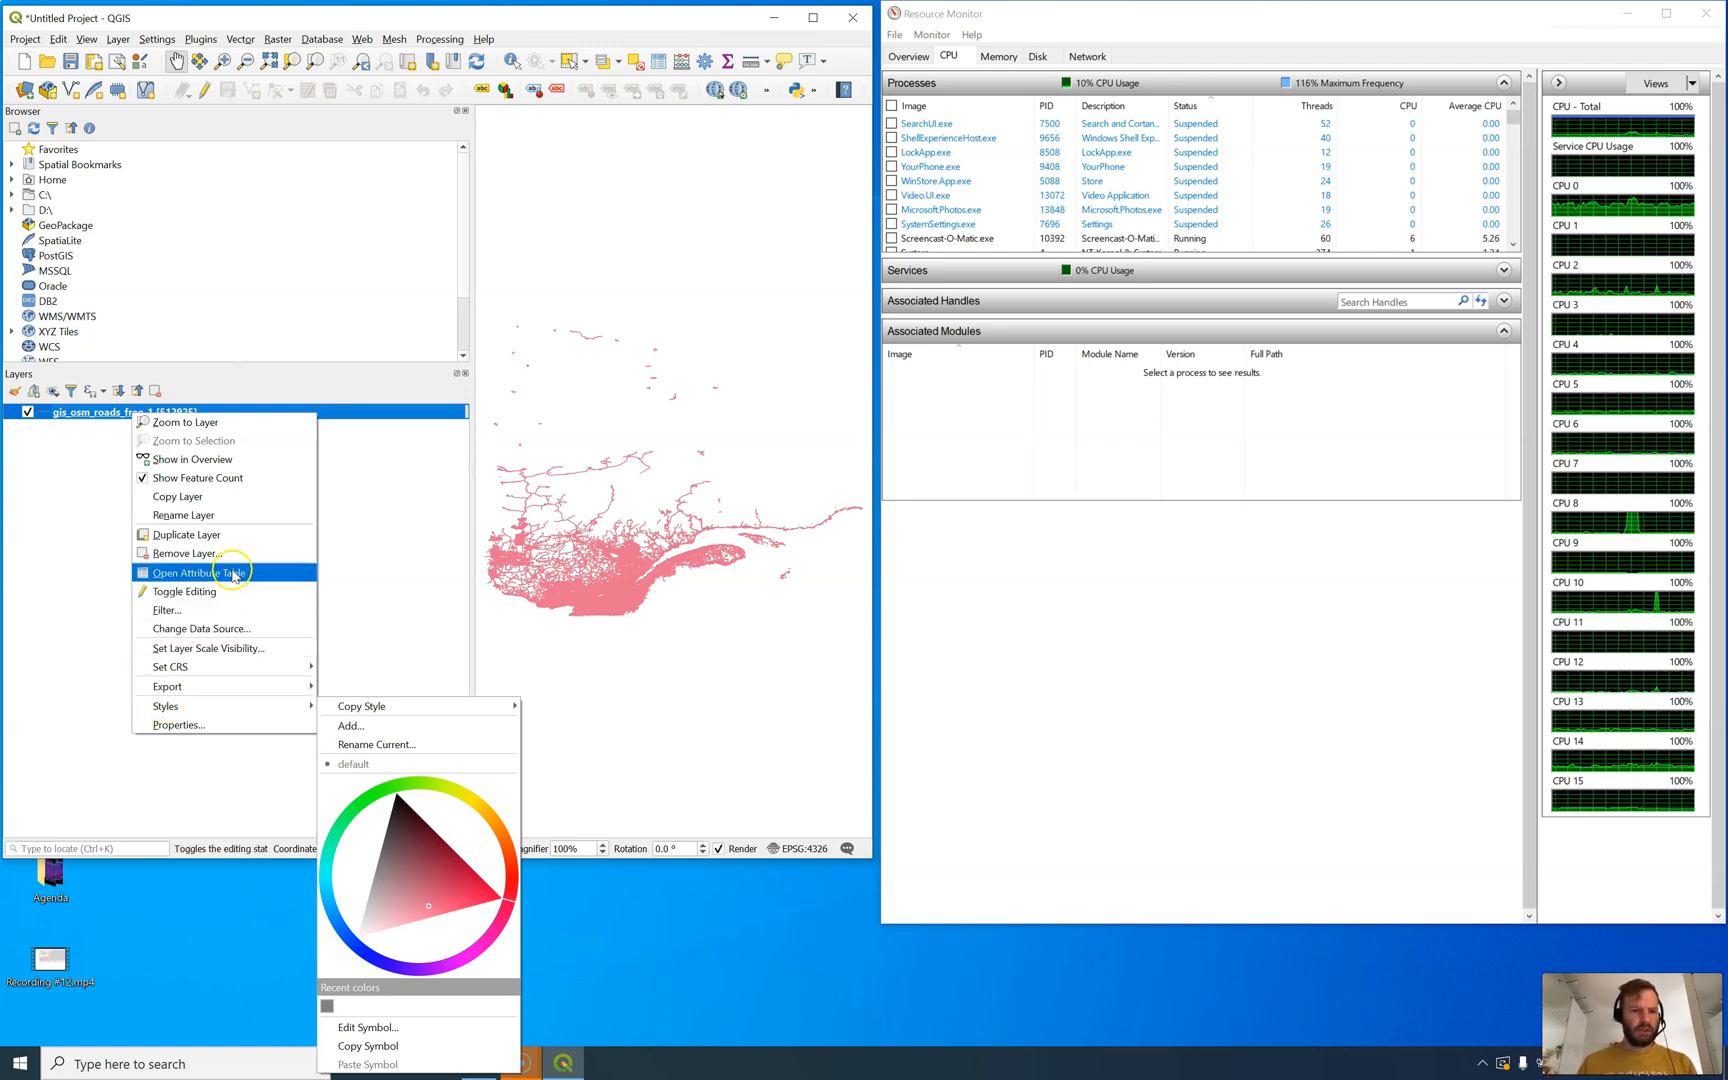
{"action": "key", "text": "Escape"}
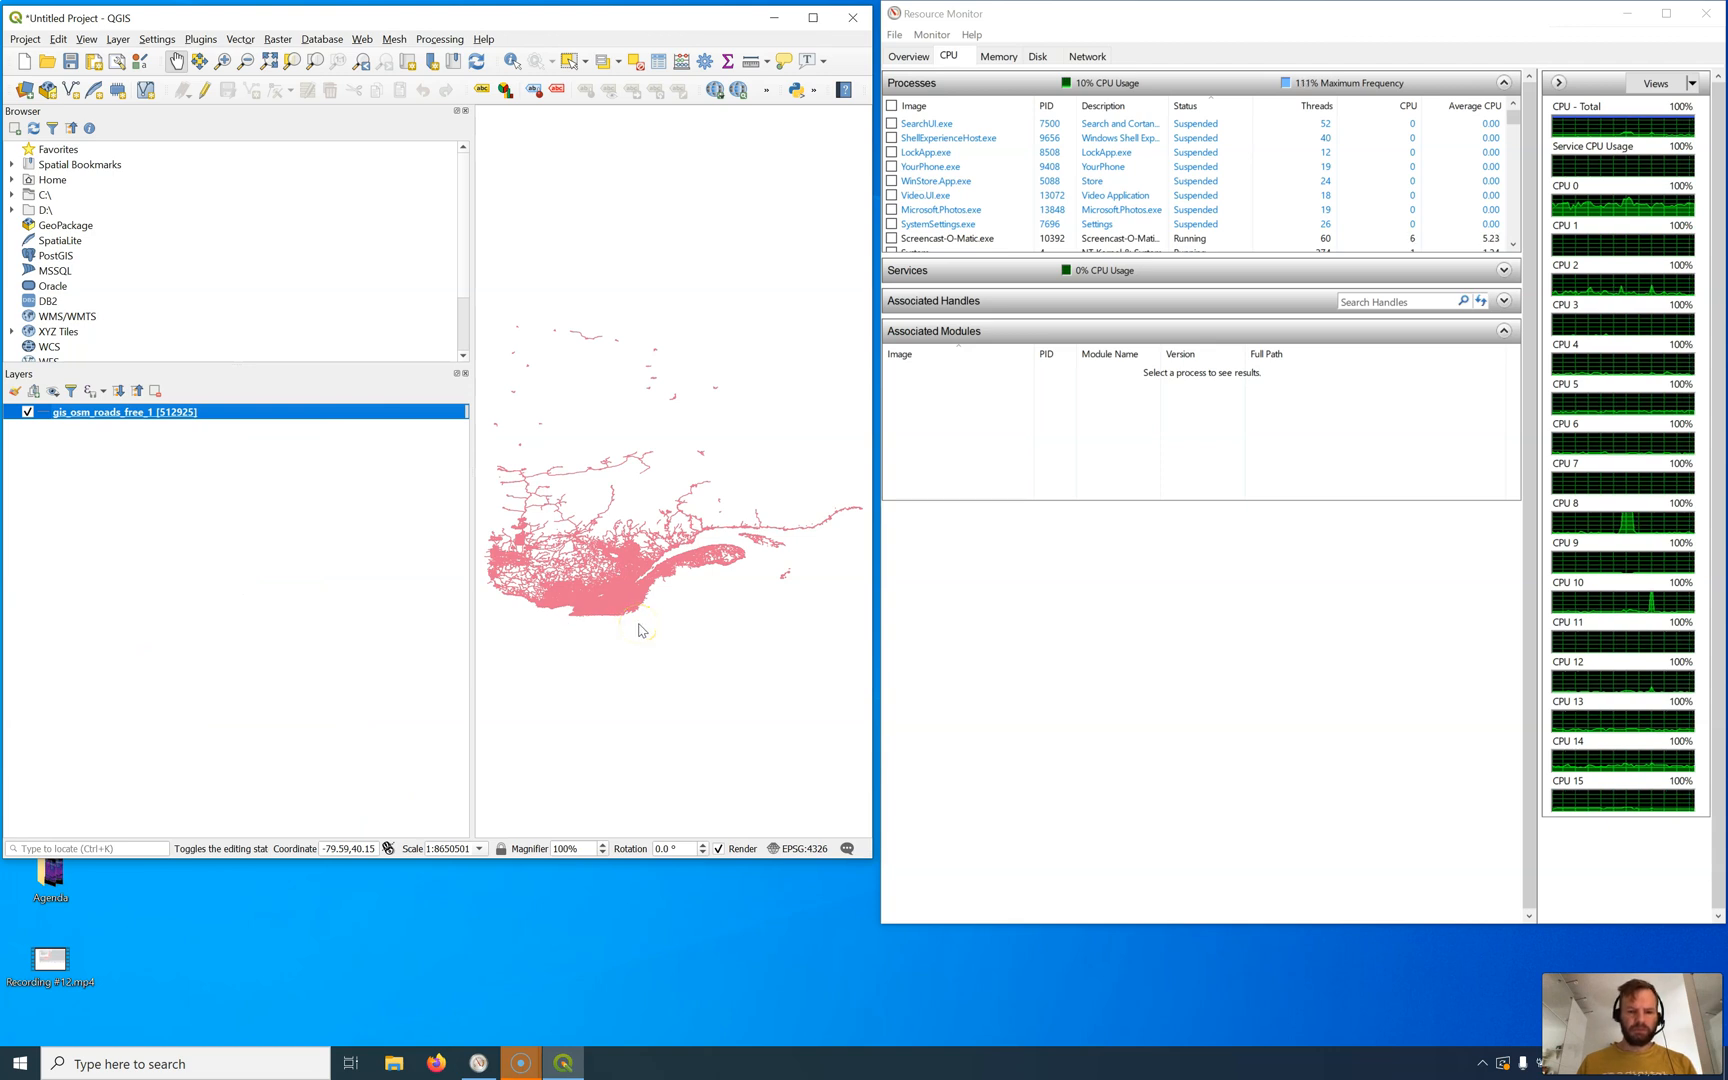
{"action": "key", "text": "F6"}
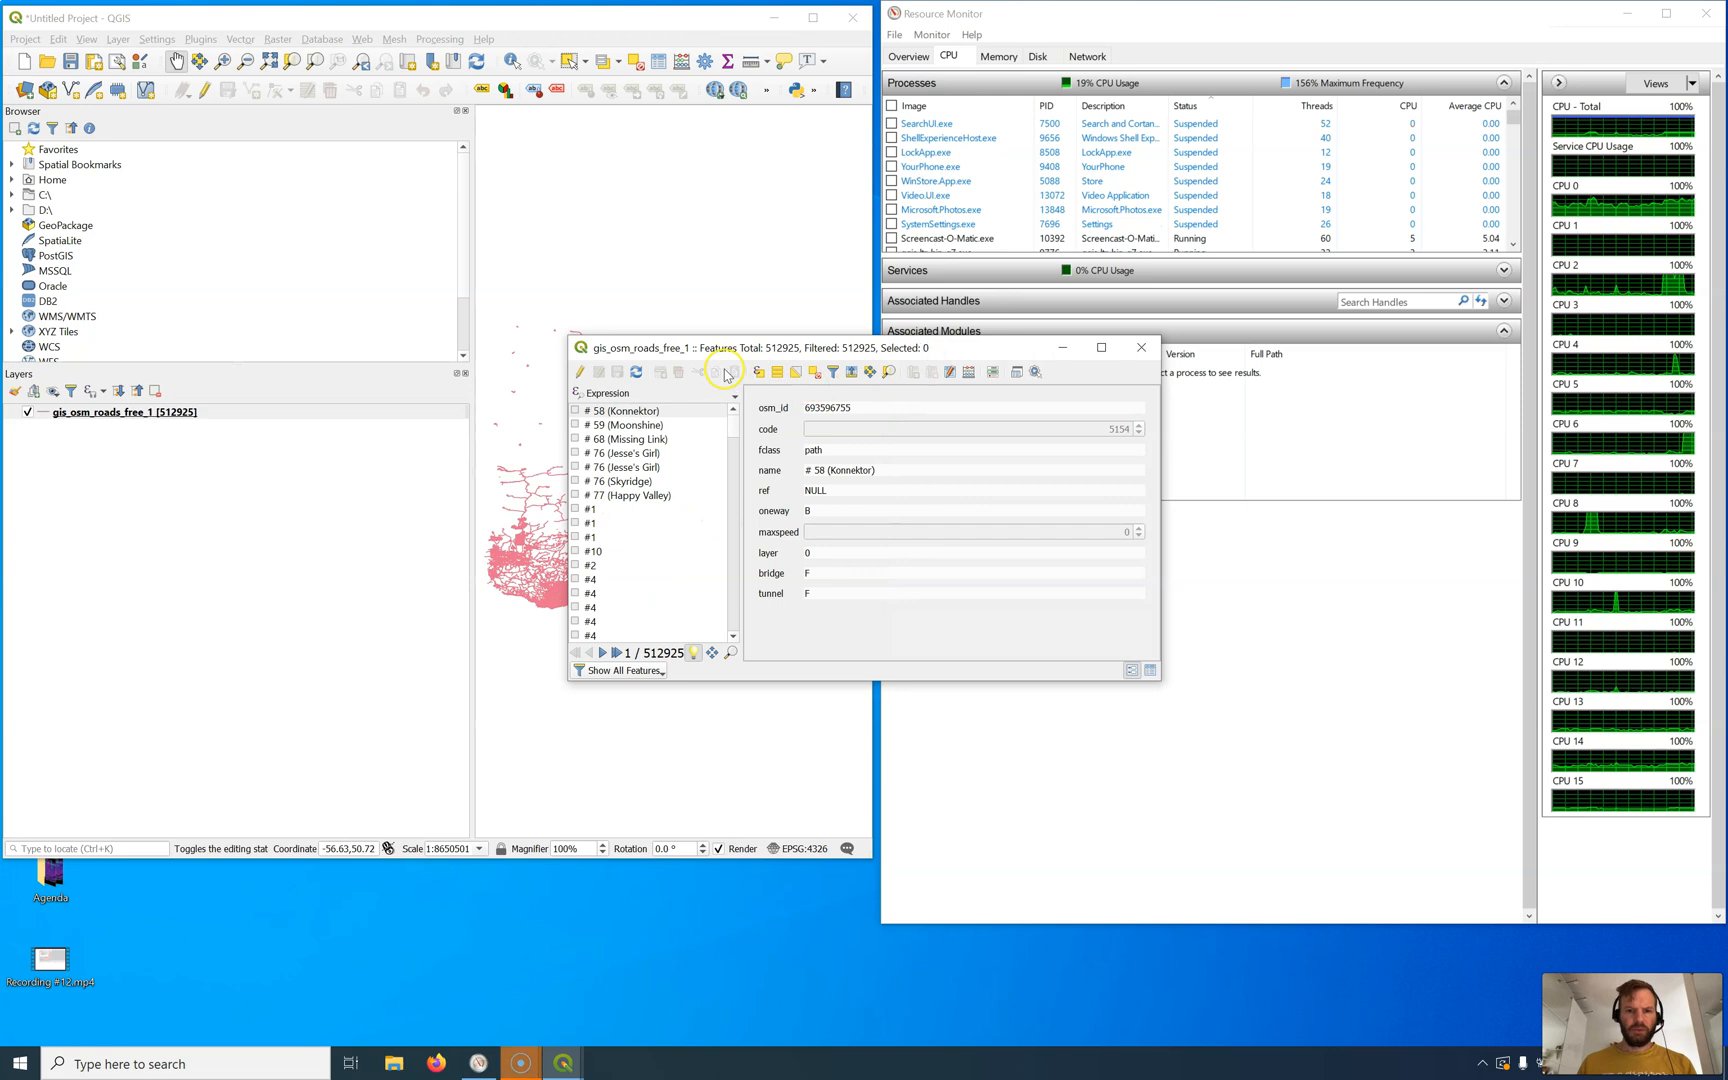
Step: Select the 13 roads matching the recent expression "name" LIKE '%Preston%'
{"action": "left_click", "coordinate": [1143, 667]}
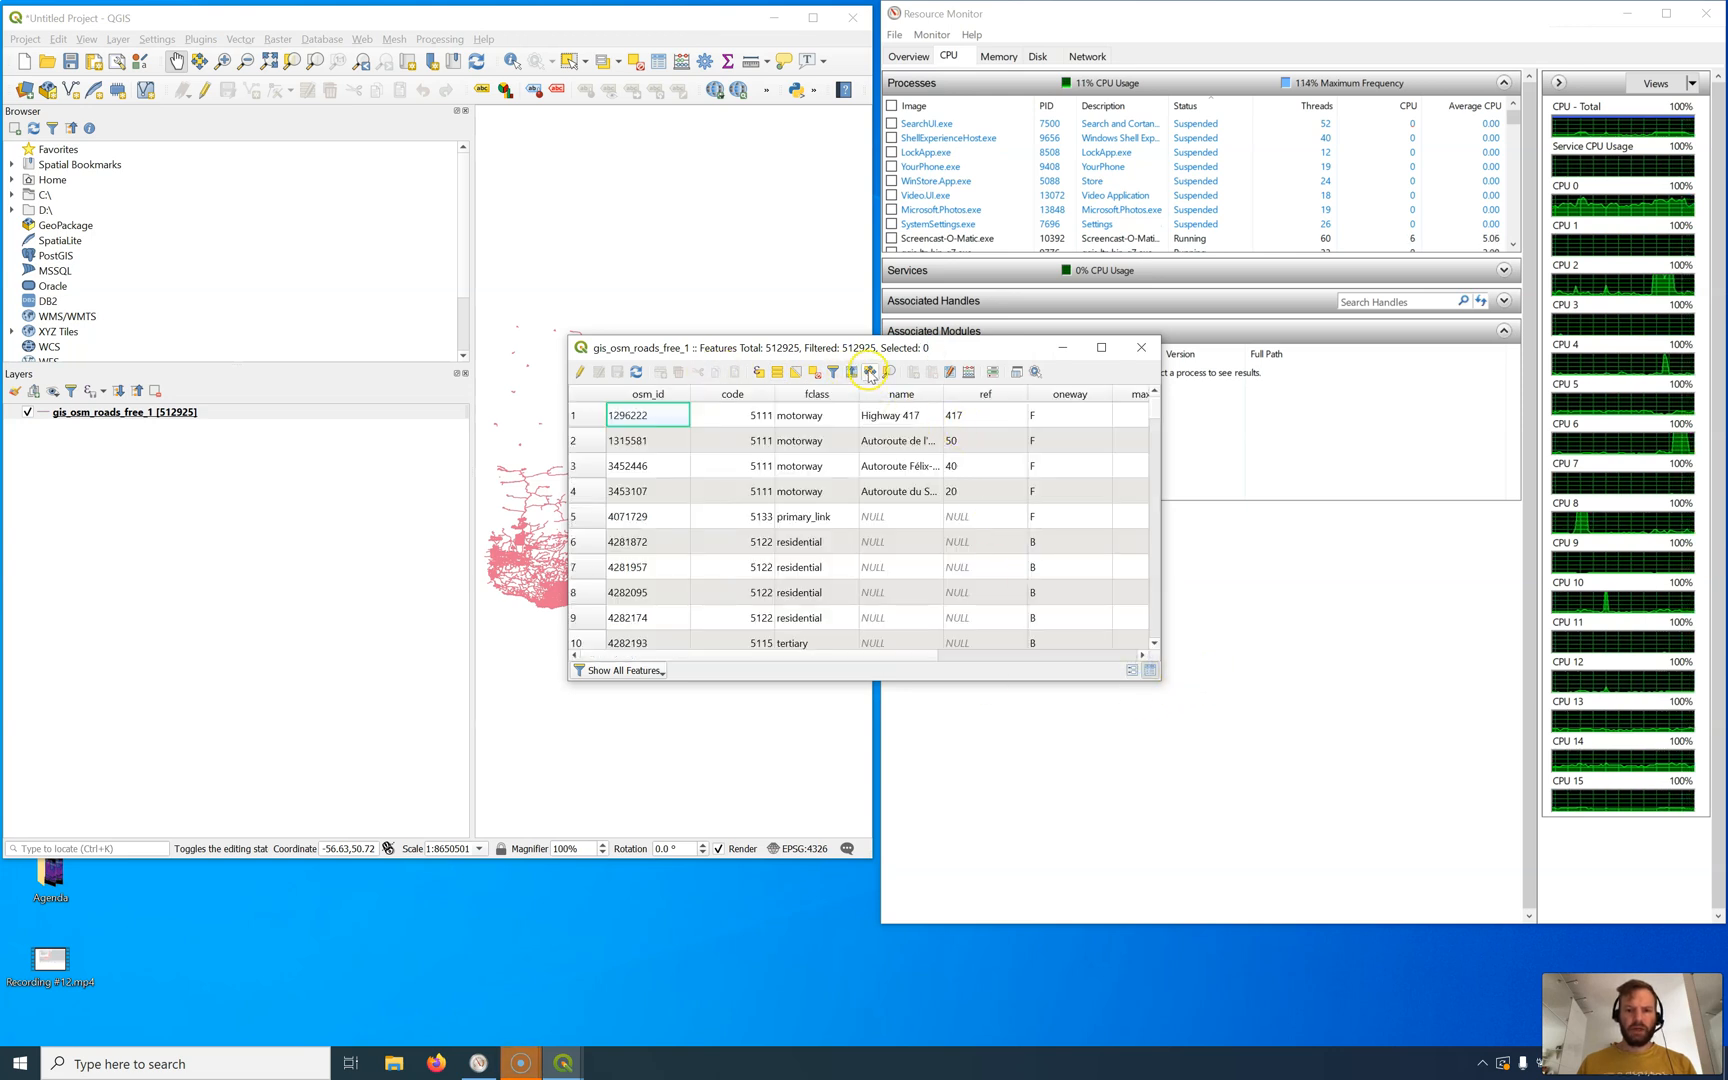
{"action": "left_click", "coordinate": [757, 371]}
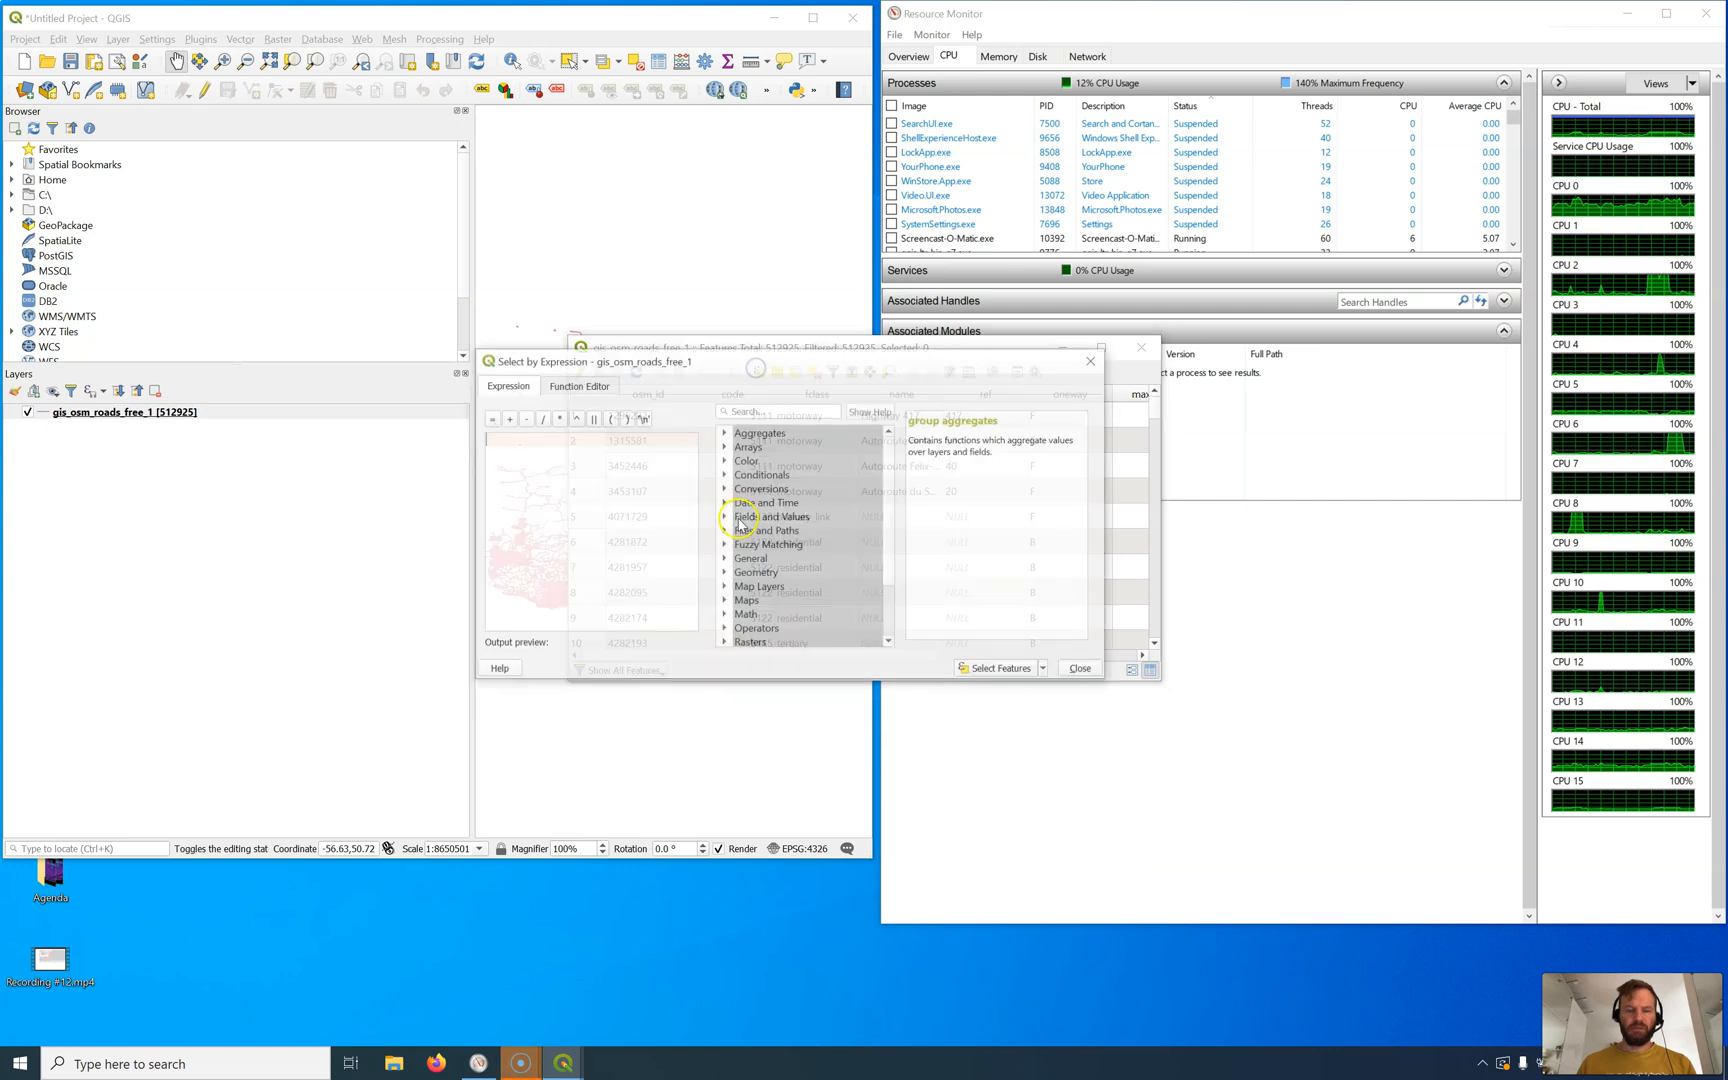
{"action": "scroll", "coordinate": [796, 540], "scroll_direction": "down", "scroll_amount": 3}
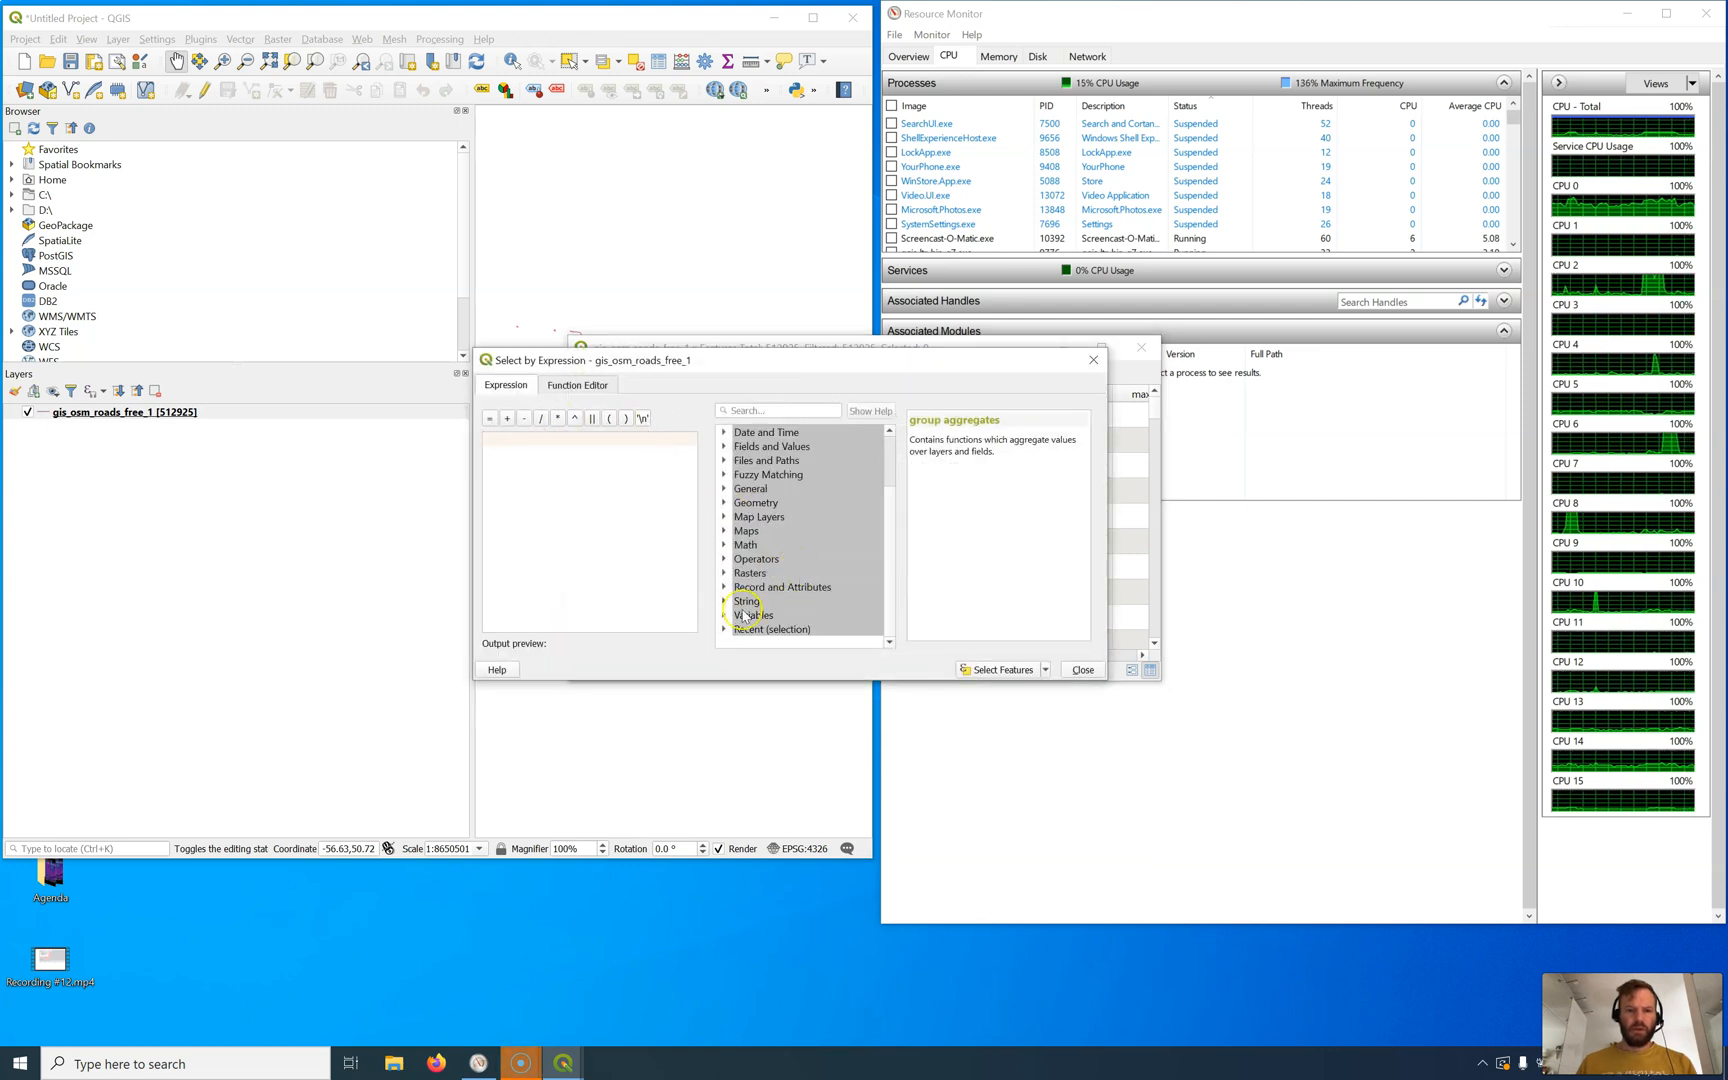
{"action": "left_click", "coordinate": [727, 631]}
{"action": "double_click", "coordinate": [797, 616]}
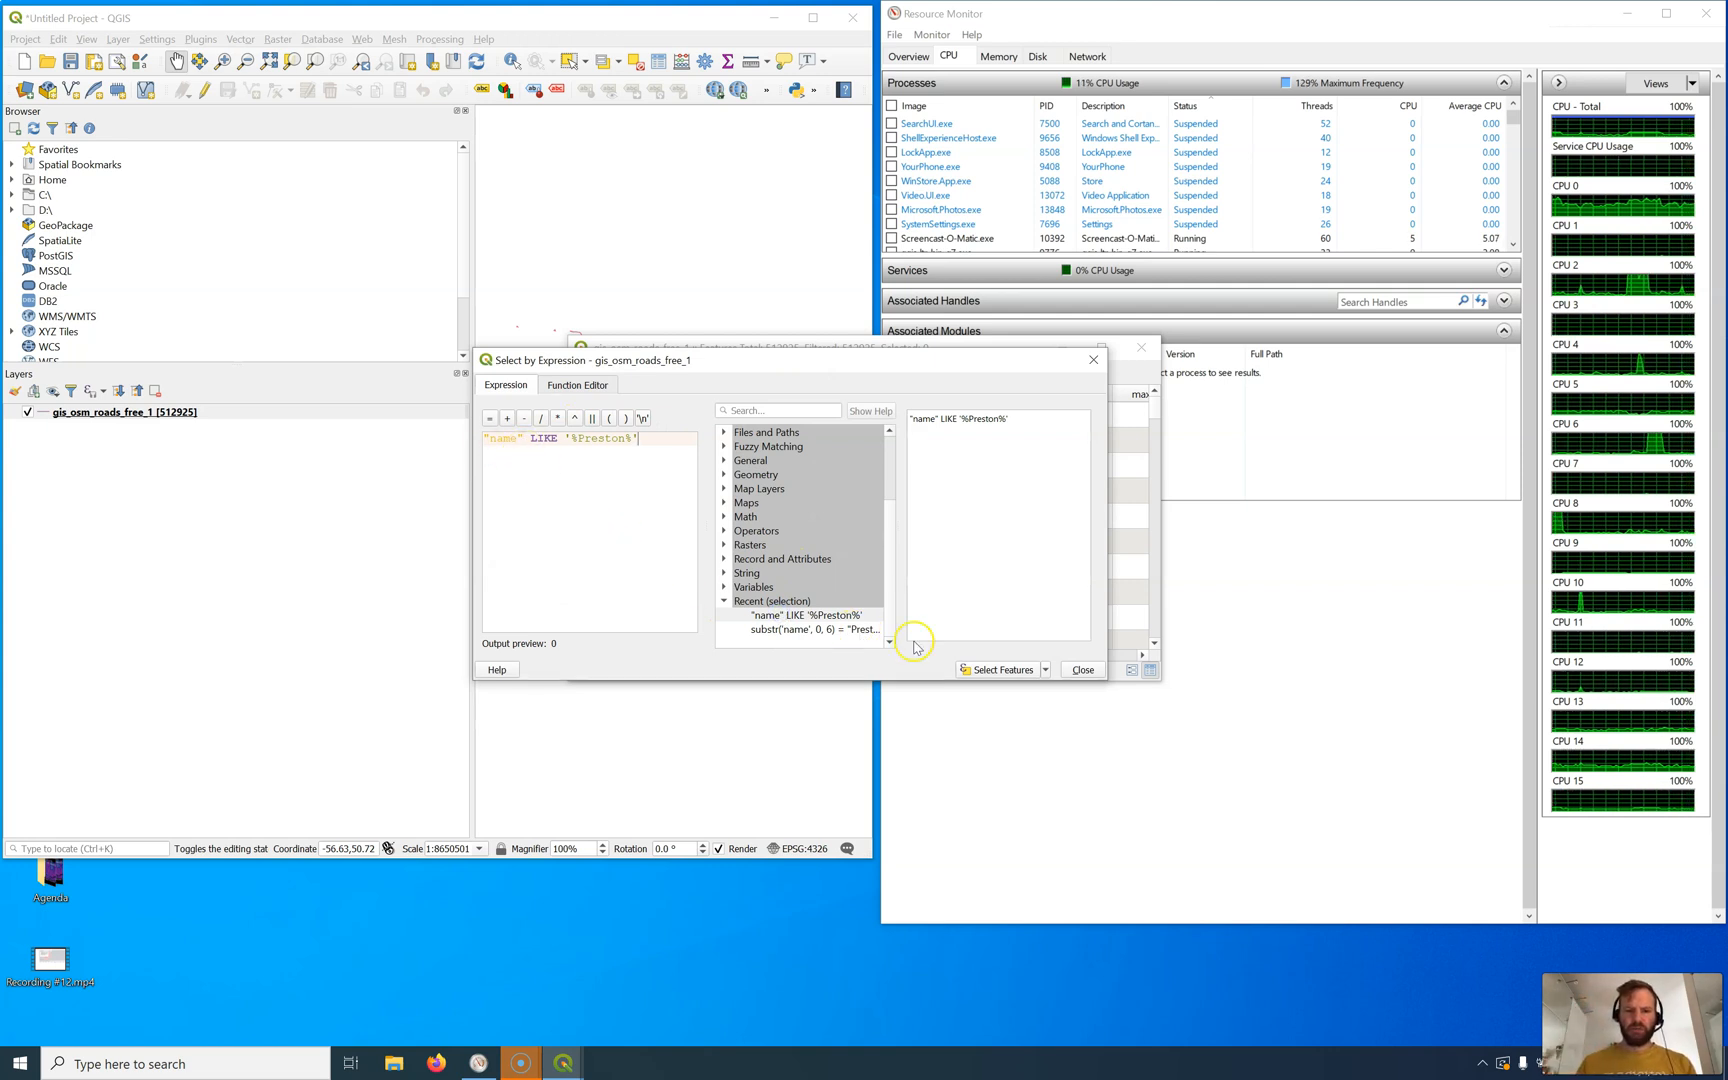
{"action": "left_click", "coordinate": [984, 671]}
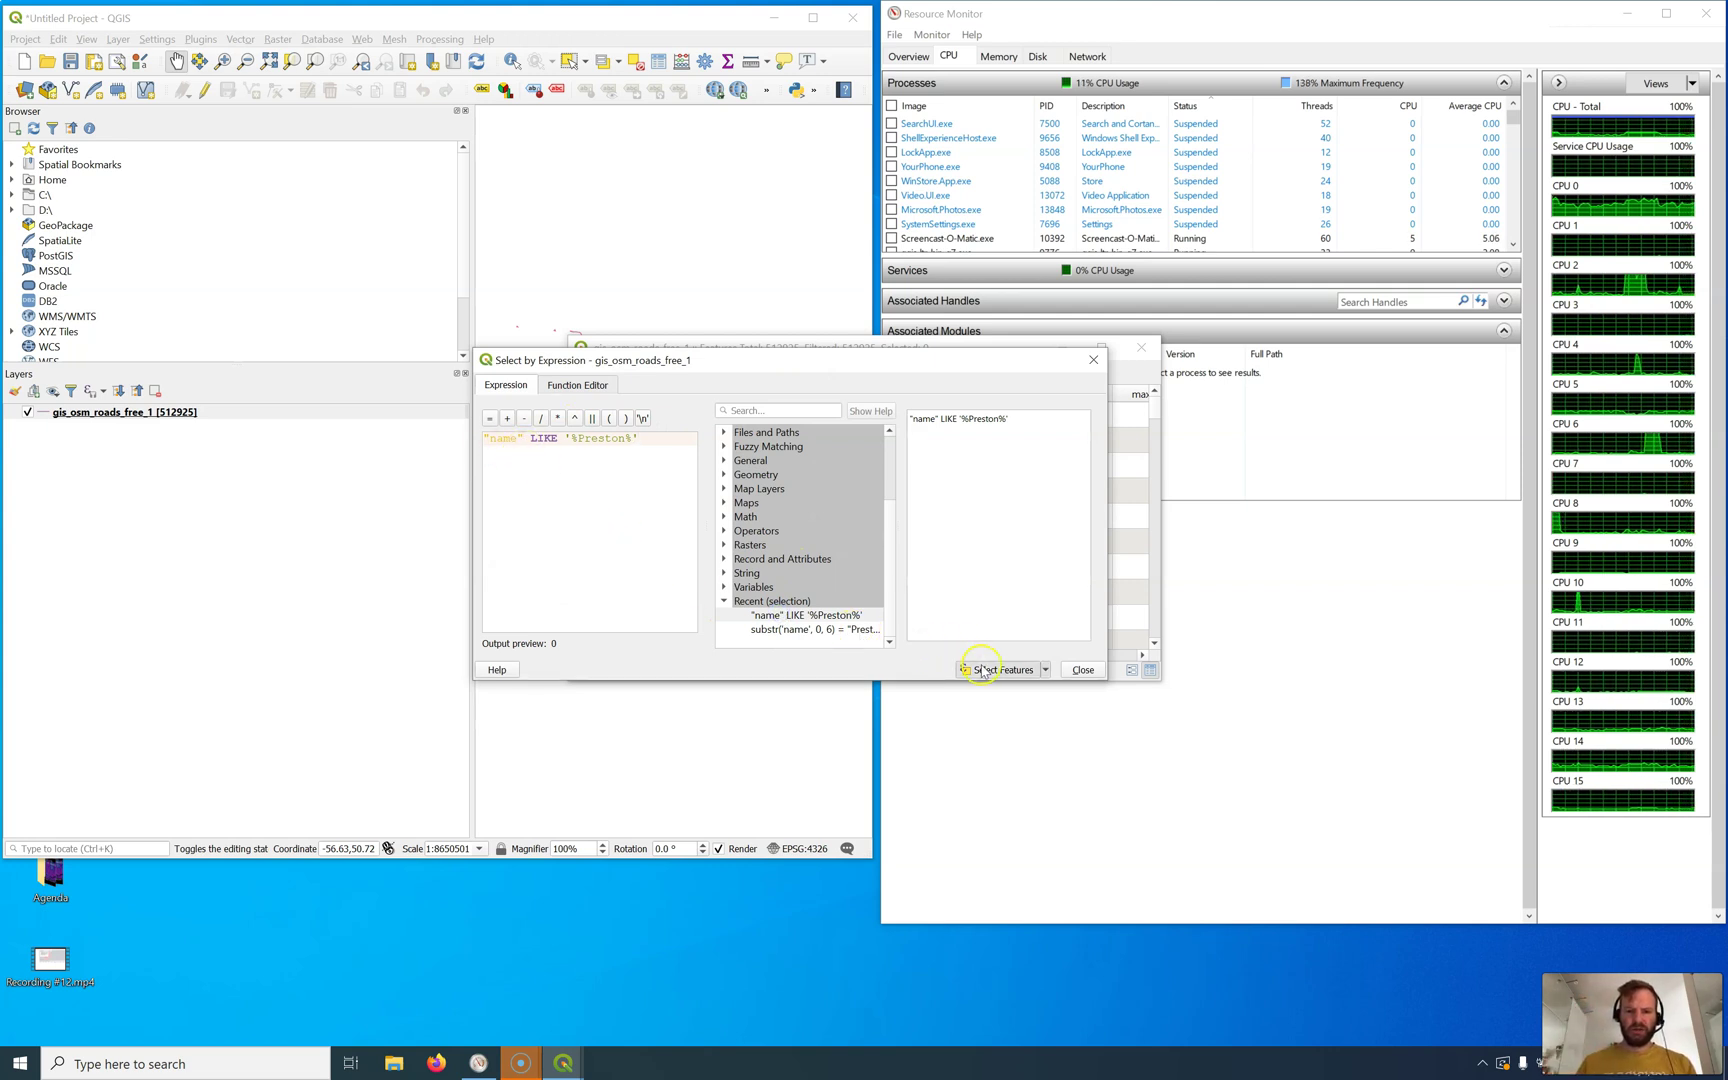
{"action": "left_click", "coordinate": [1083, 671]}
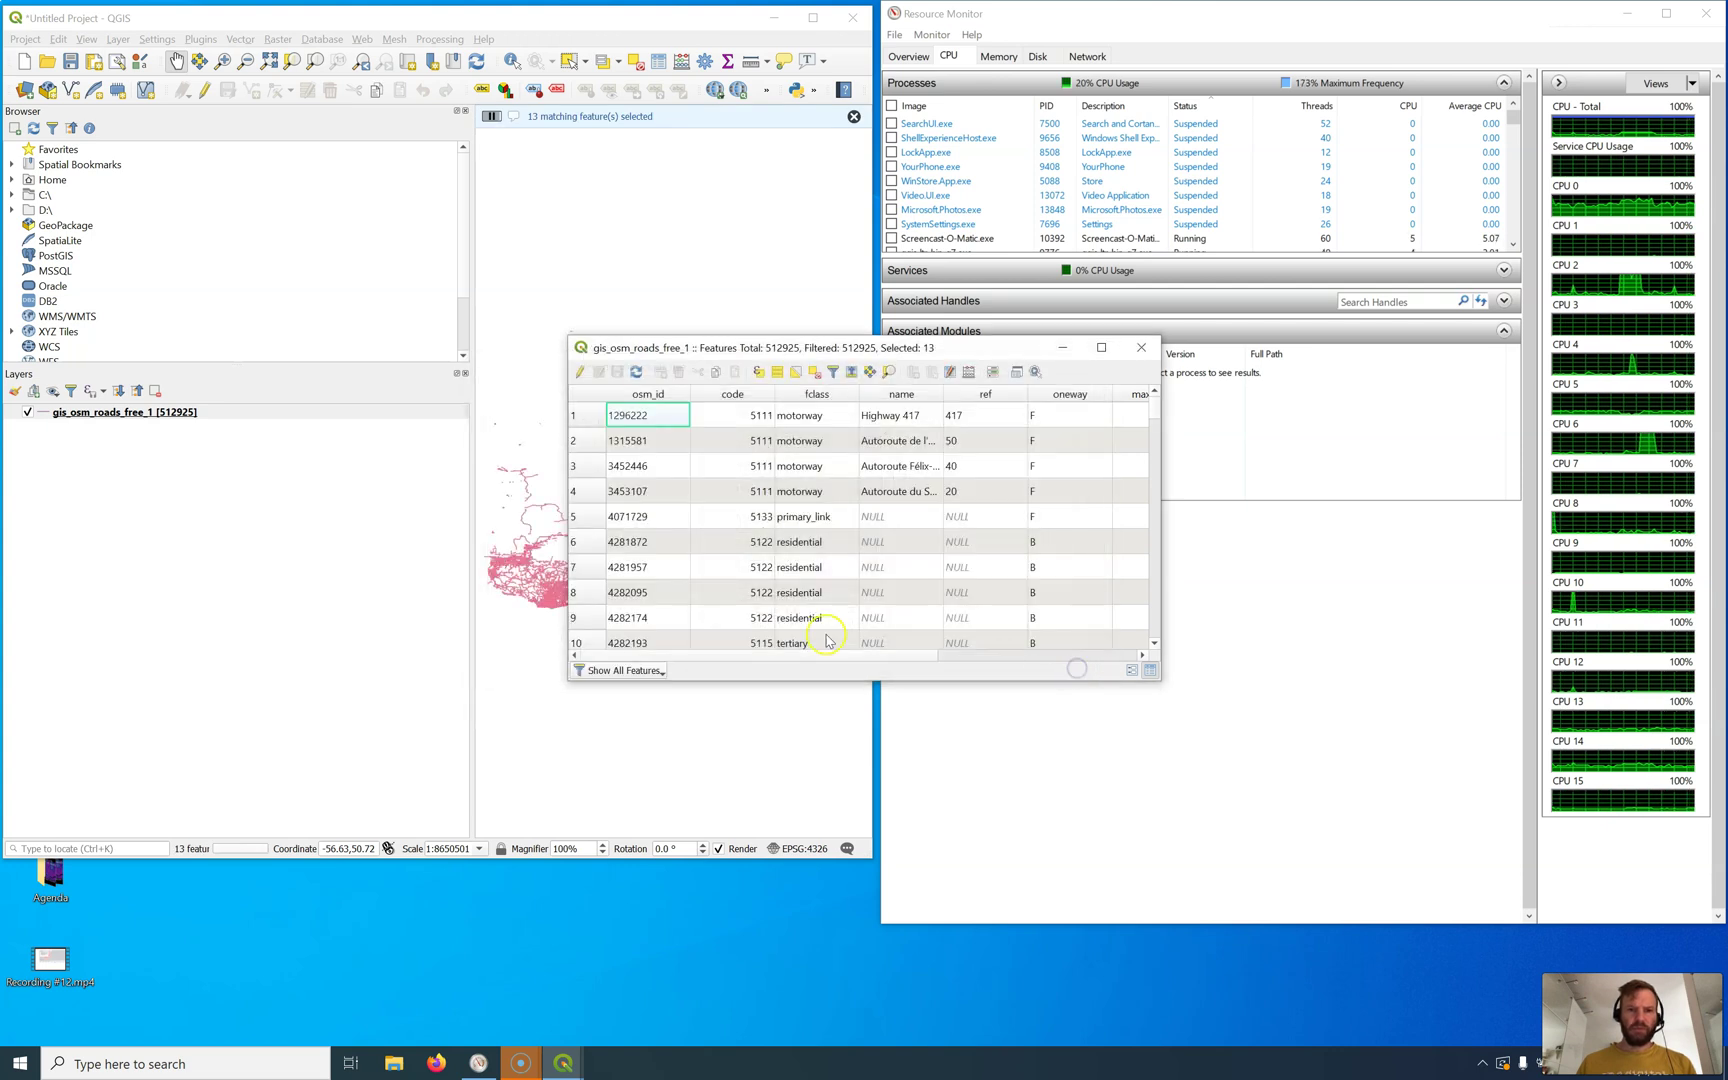
Step: Close the attribute table and zoom the map to the 13 selected Preston roads
{"action": "left_click", "coordinate": [1144, 350]}
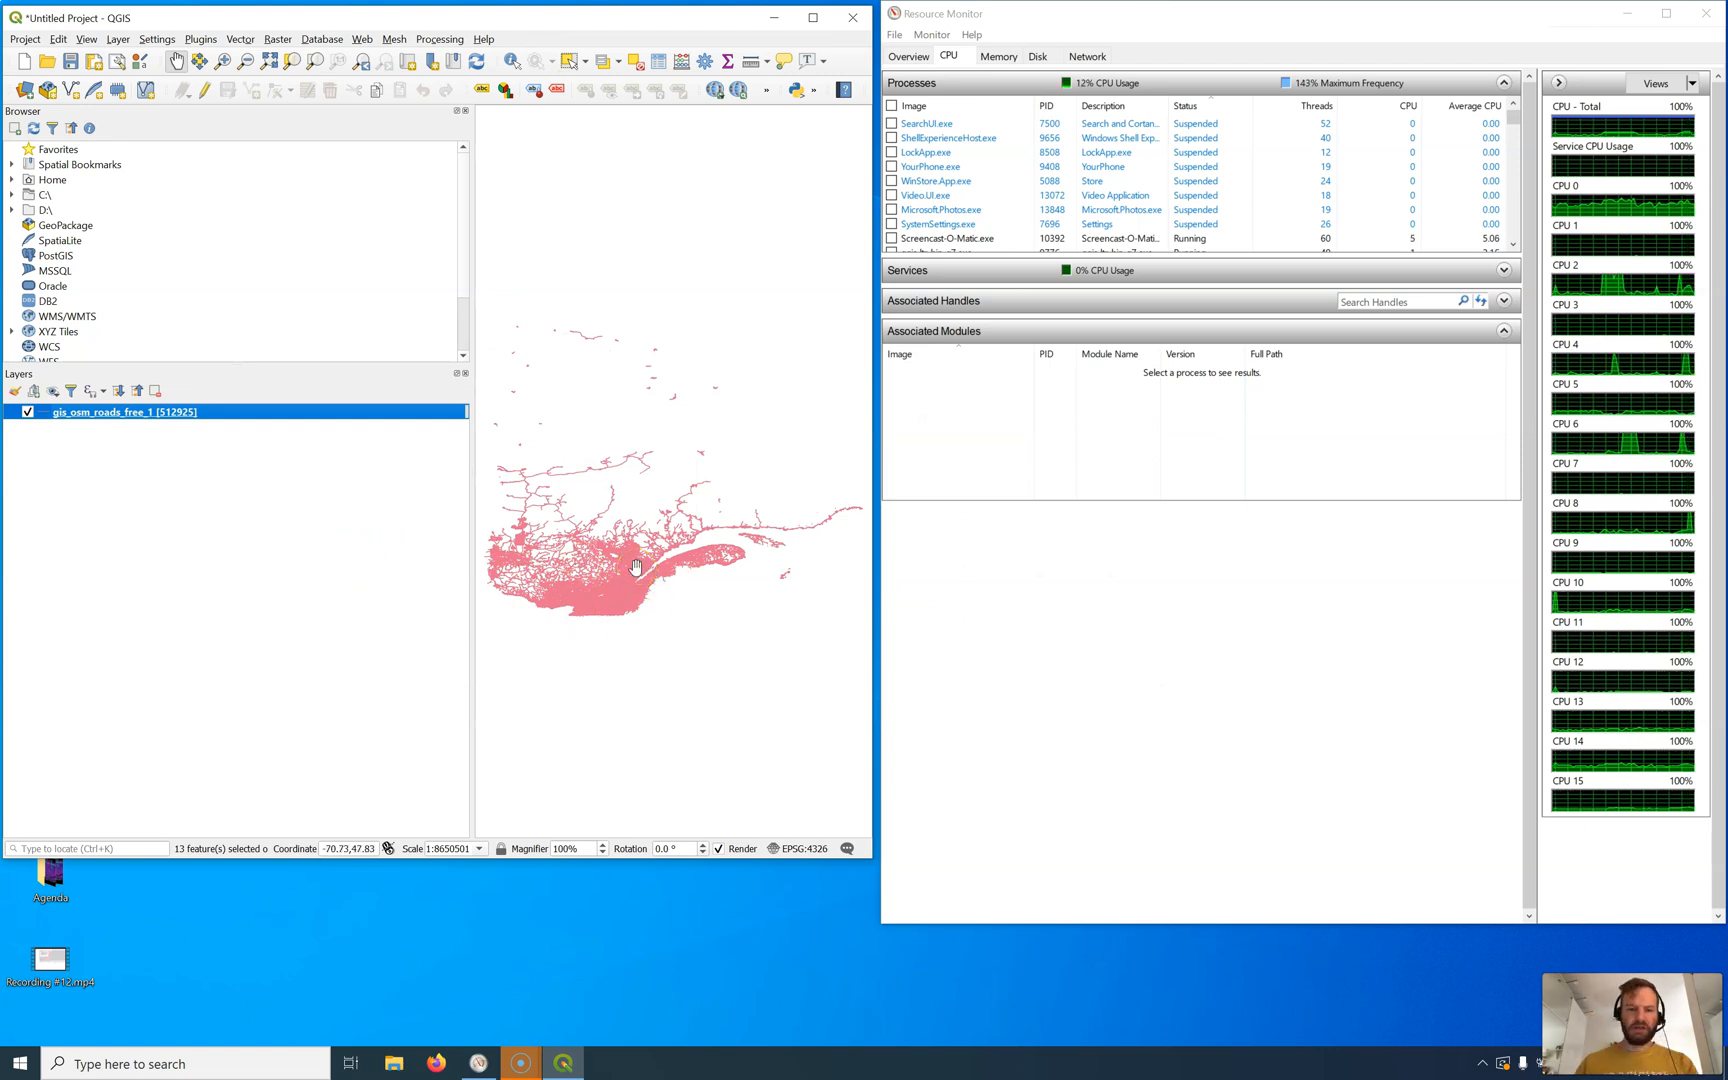
{"action": "right_click", "coordinate": [129, 416]}
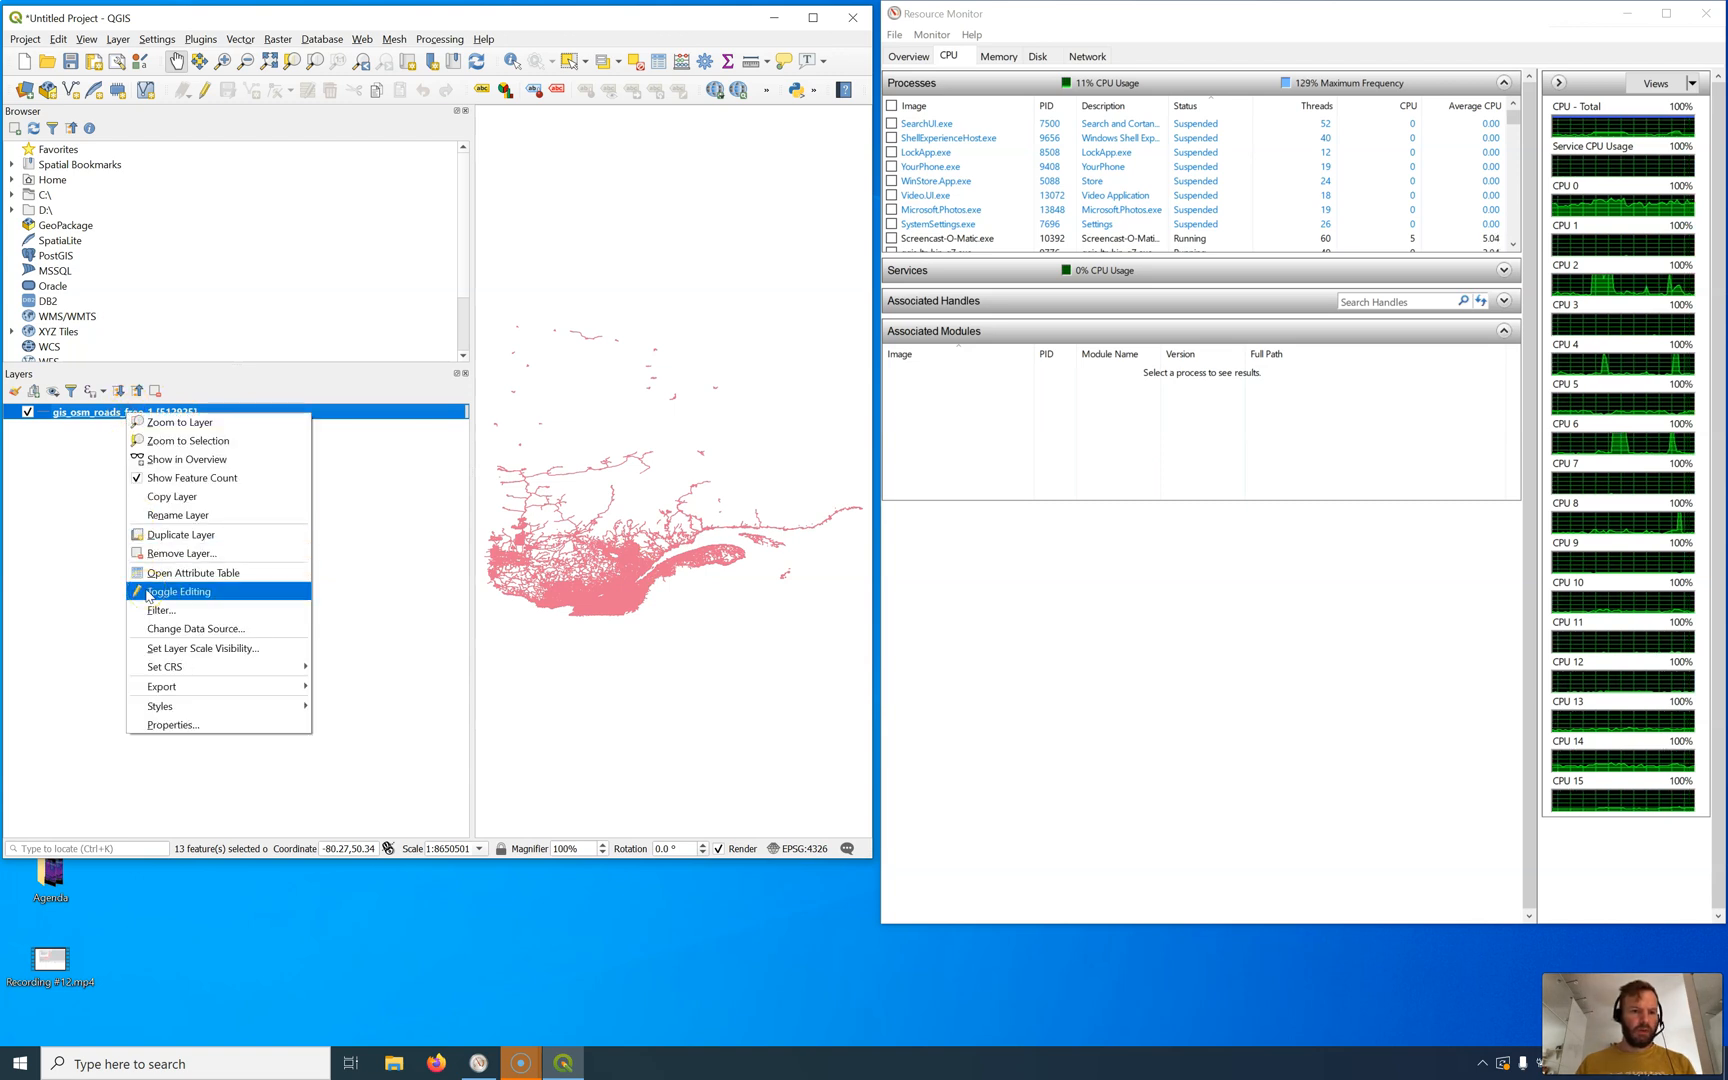
{"action": "left_click", "coordinate": [177, 440]}
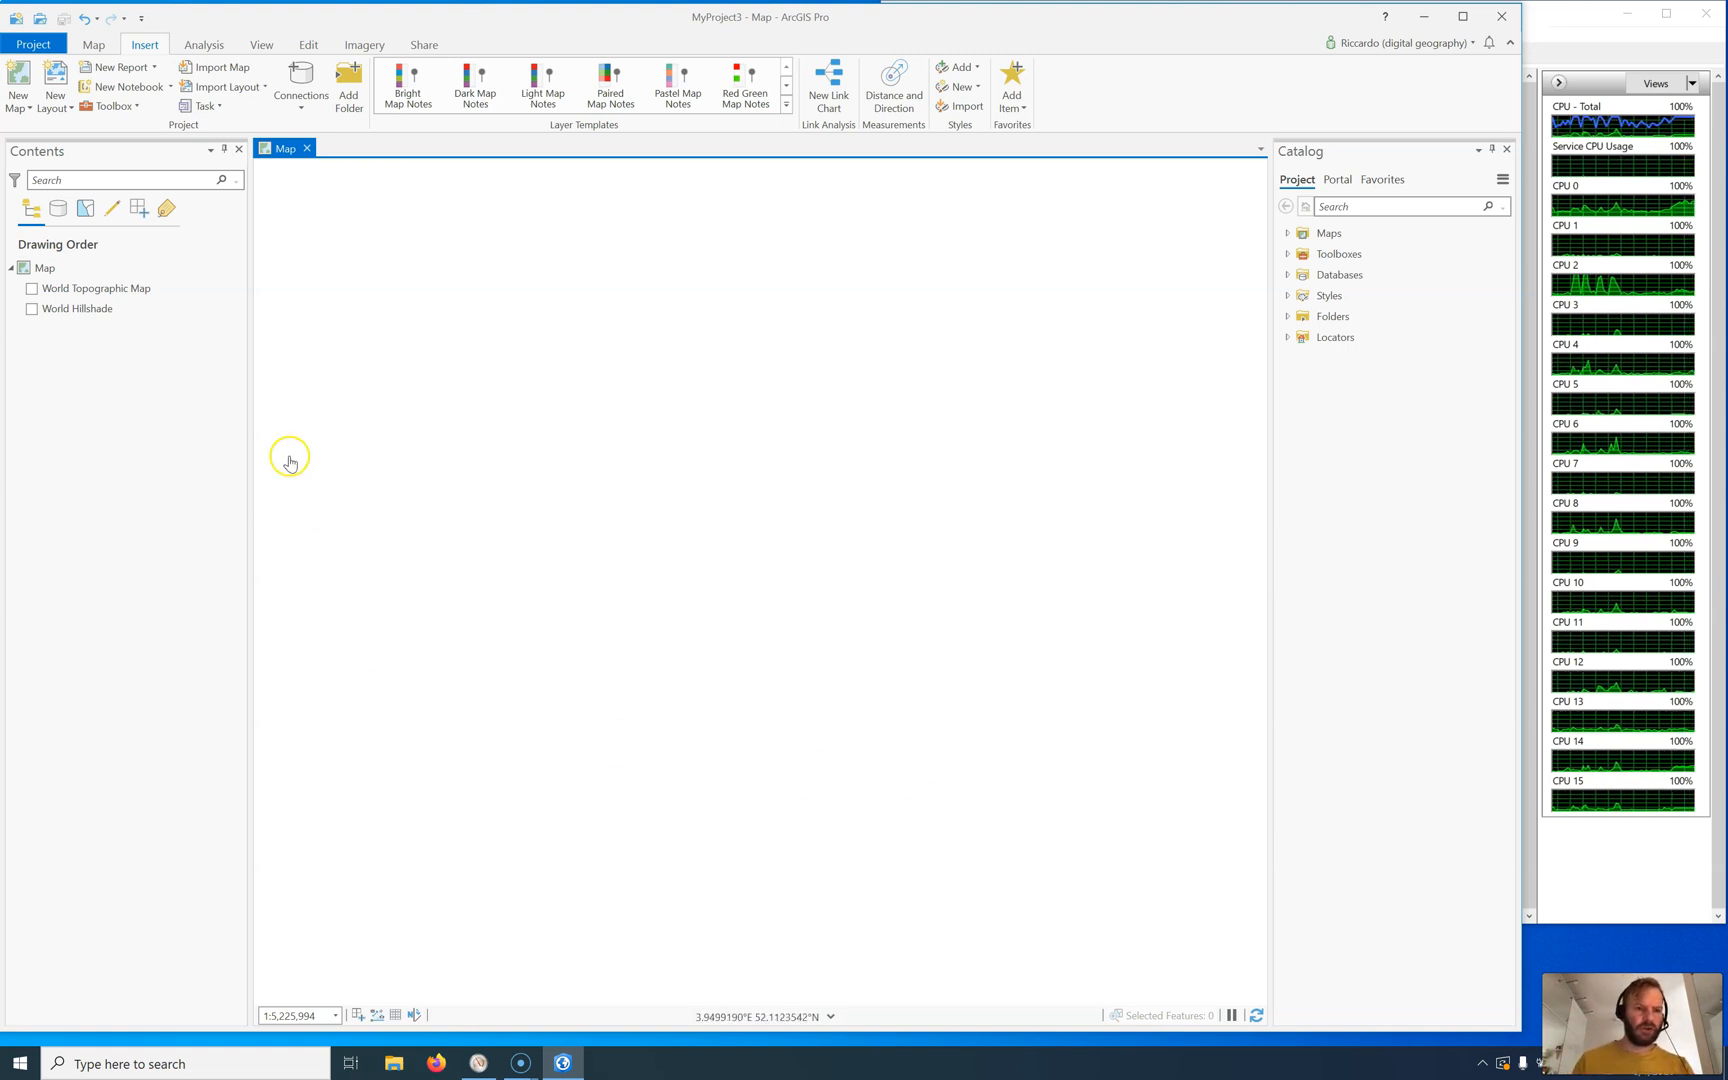
Step: Select then deselect the World Topographic Map row in ArcGIS Pro's Contents
{"action": "left_click", "coordinate": [95, 288]}
{"action": "left_click", "coordinate": [108, 331]}
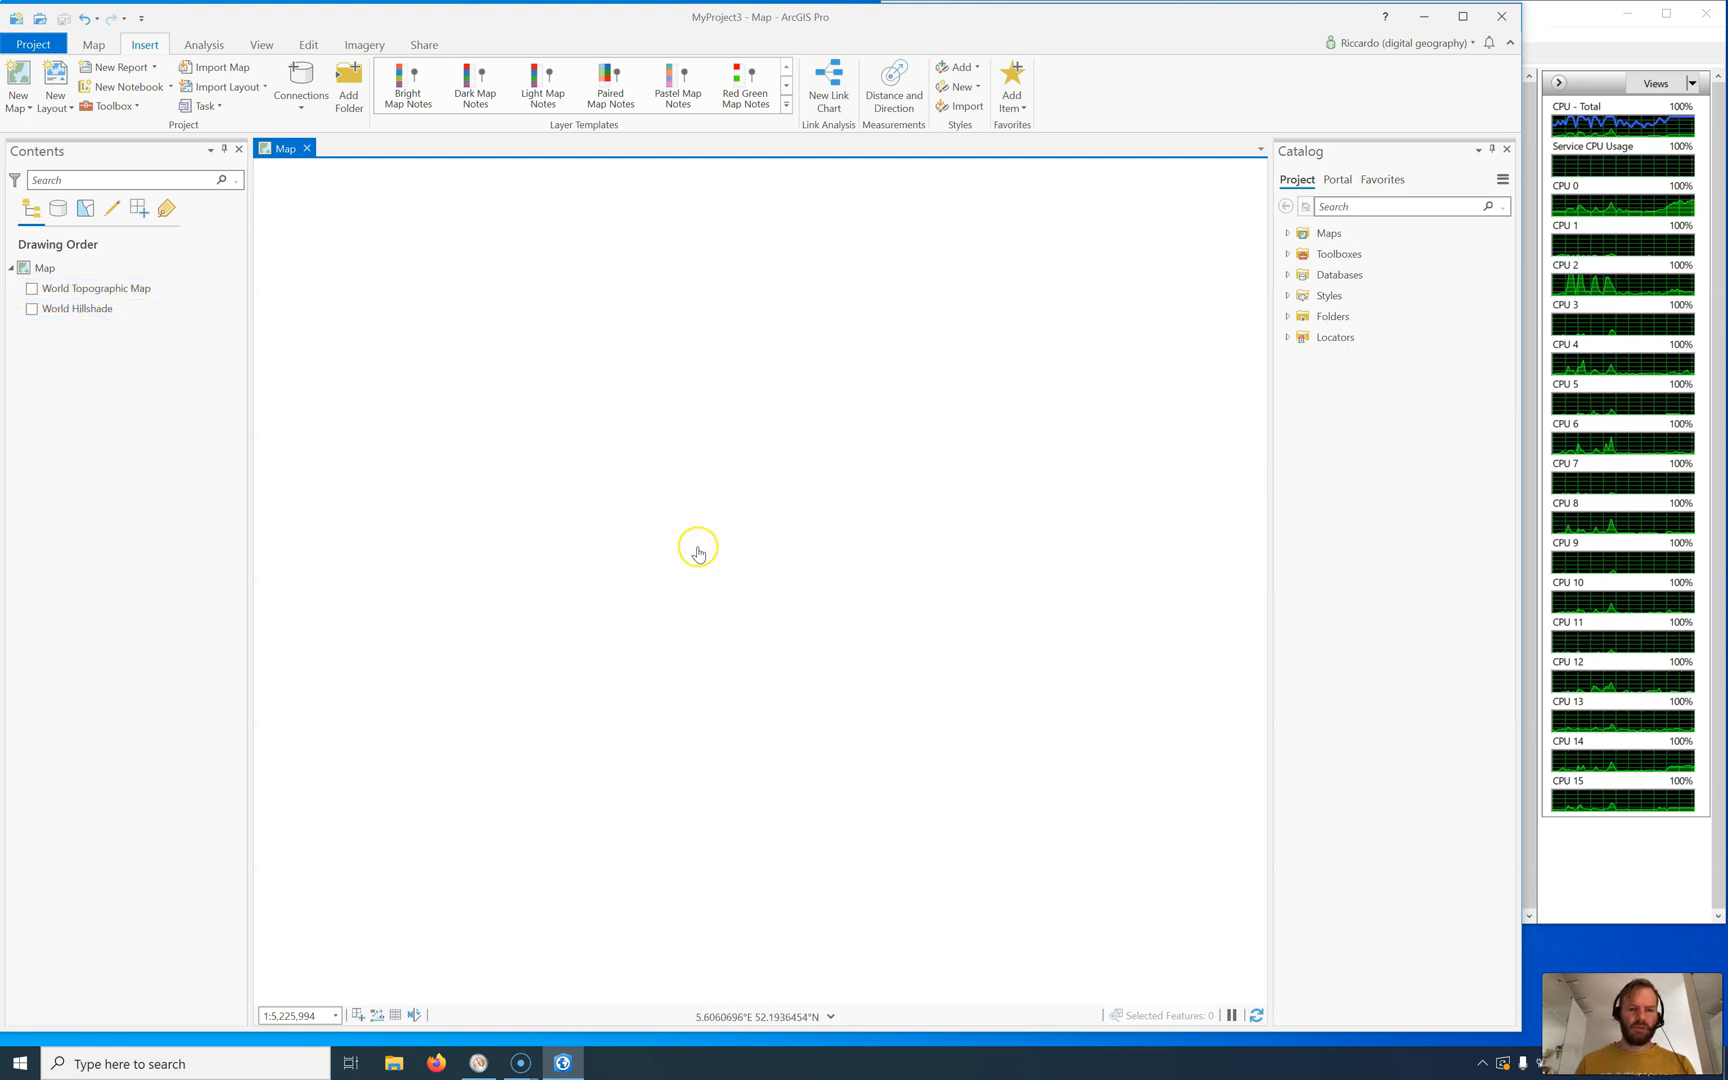
Step: Duplicate the five gis_osm_roads_free_1 files in Downloads and select the copied .shp
{"action": "left_click", "coordinate": [392, 1063]}
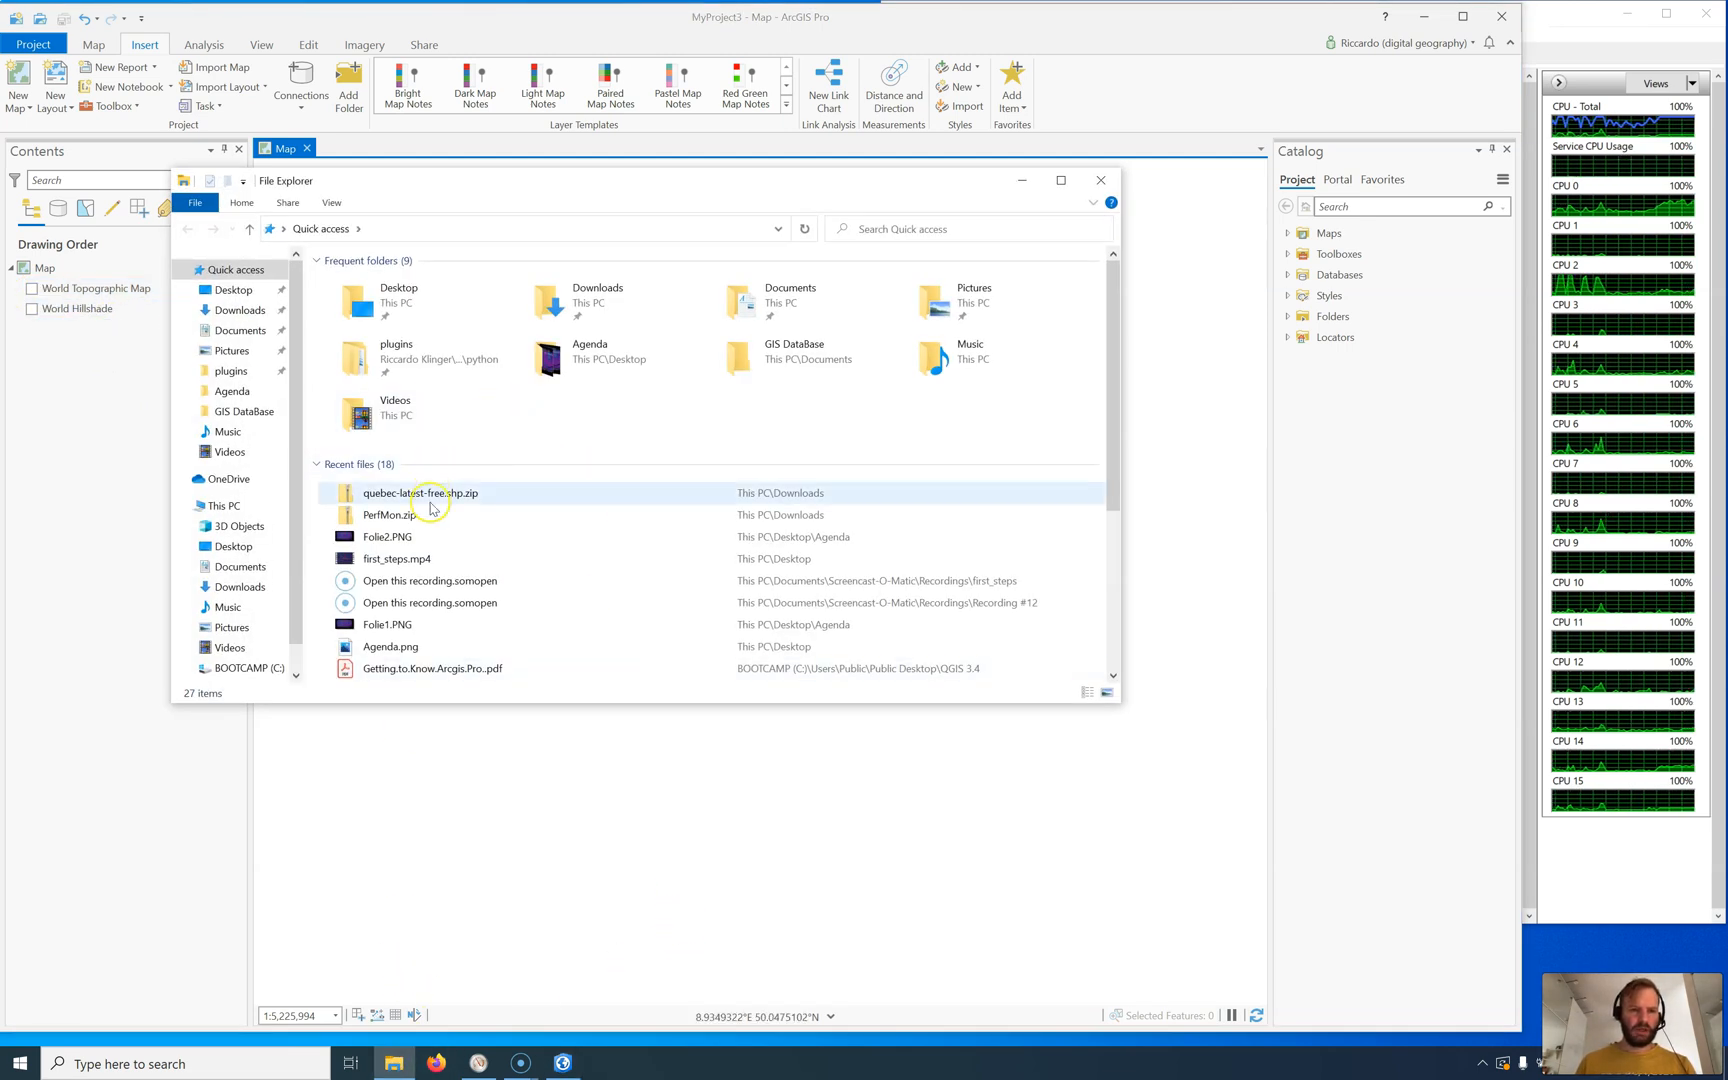
{"action": "double_click", "coordinate": [594, 295]}
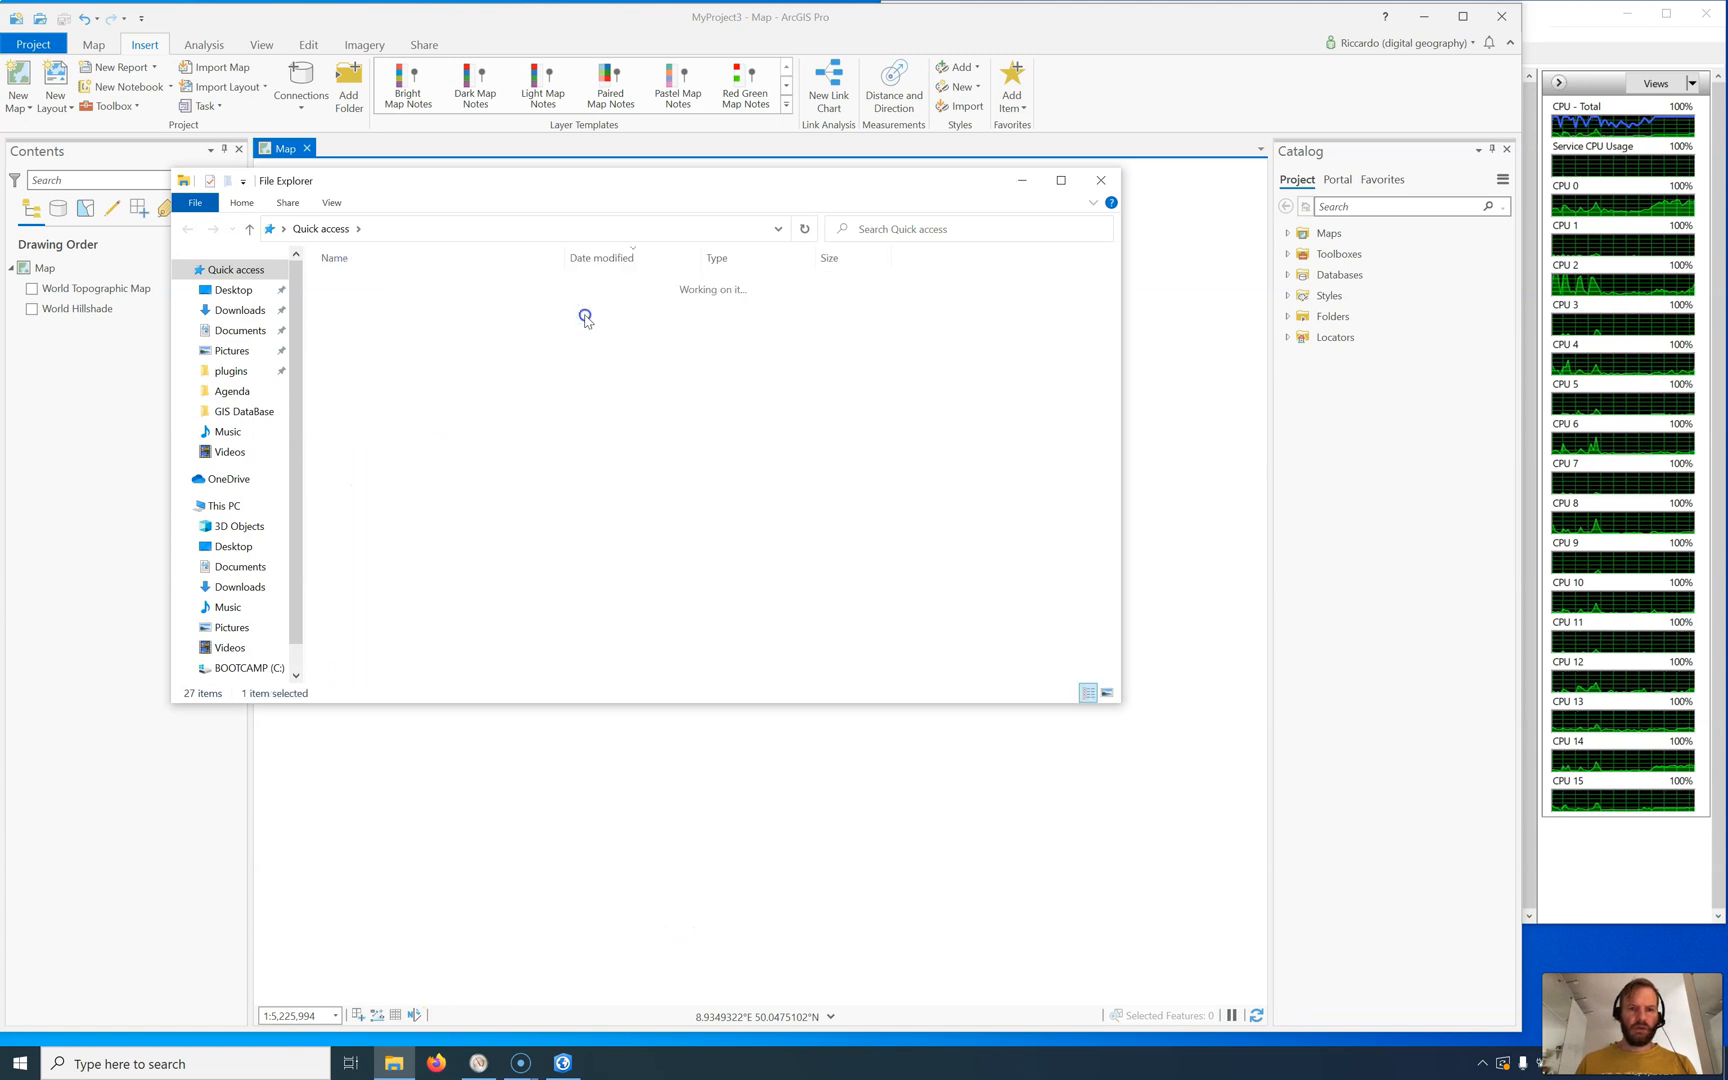
{"action": "left_click", "coordinate": [446, 431]}
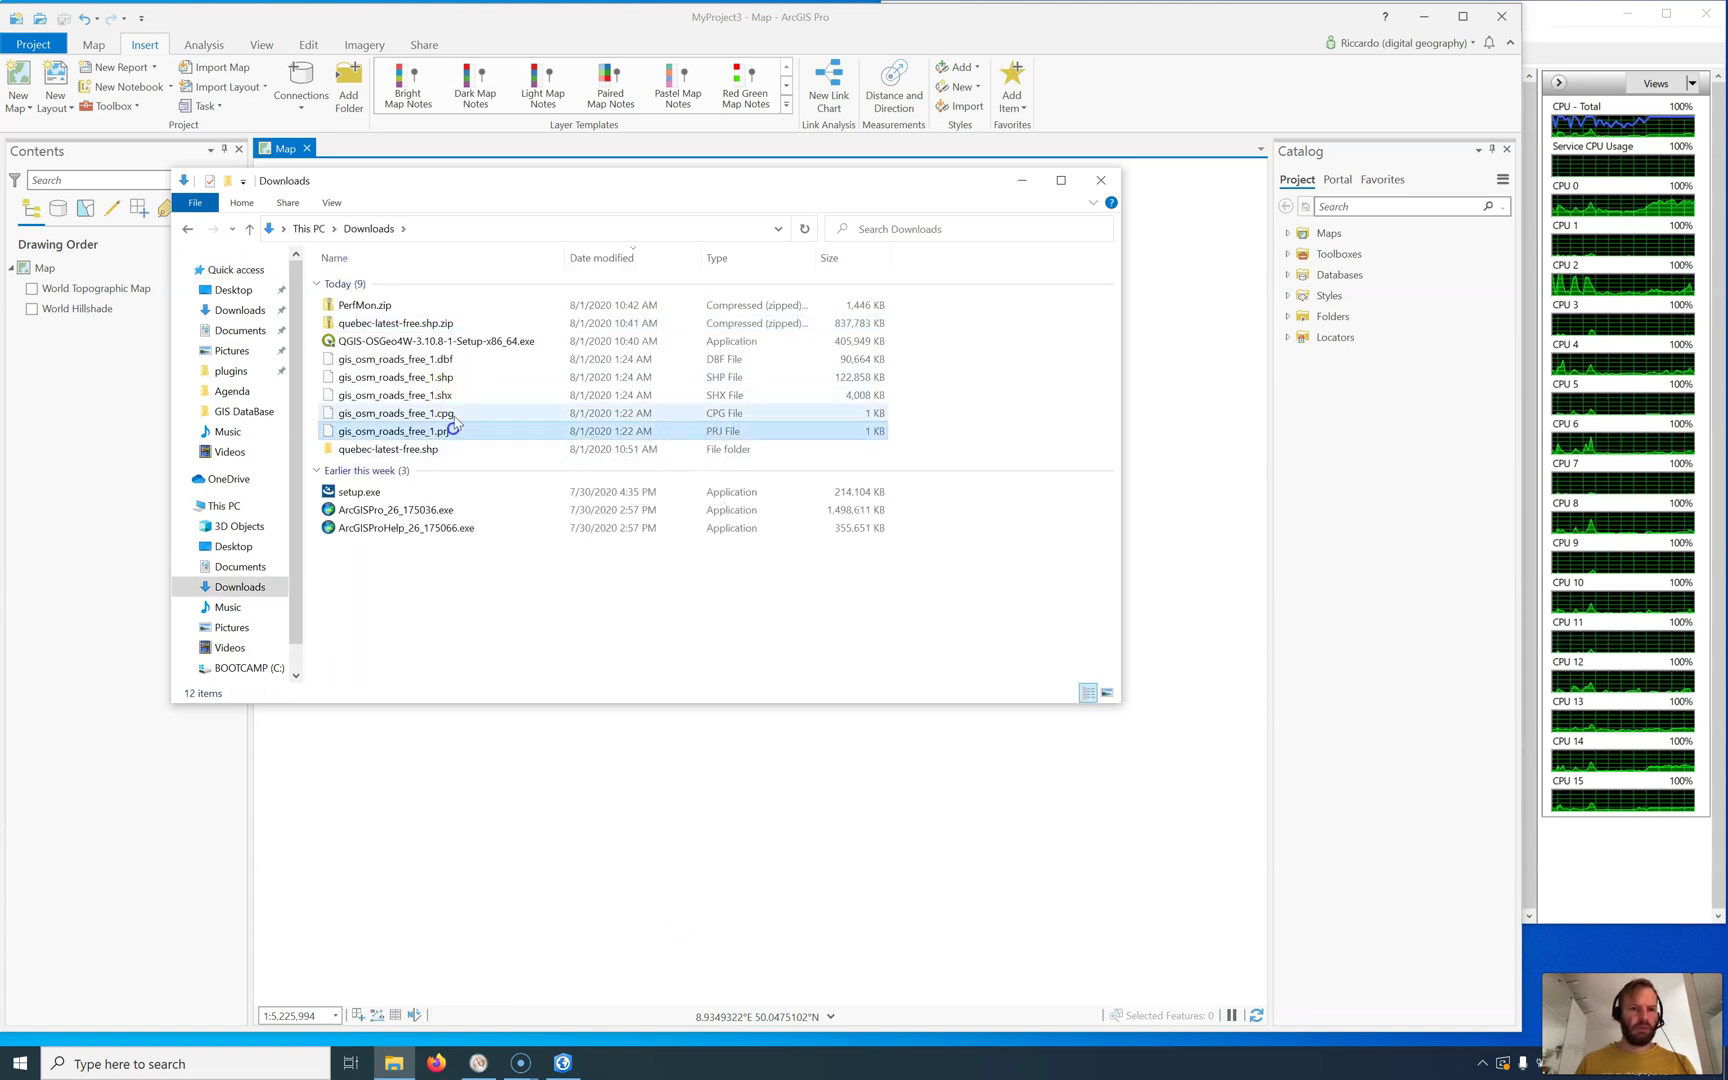
{"action": "left_click", "coordinate": [446, 360], "text": "shift"}
{"action": "right_click", "coordinate": [453, 360]}
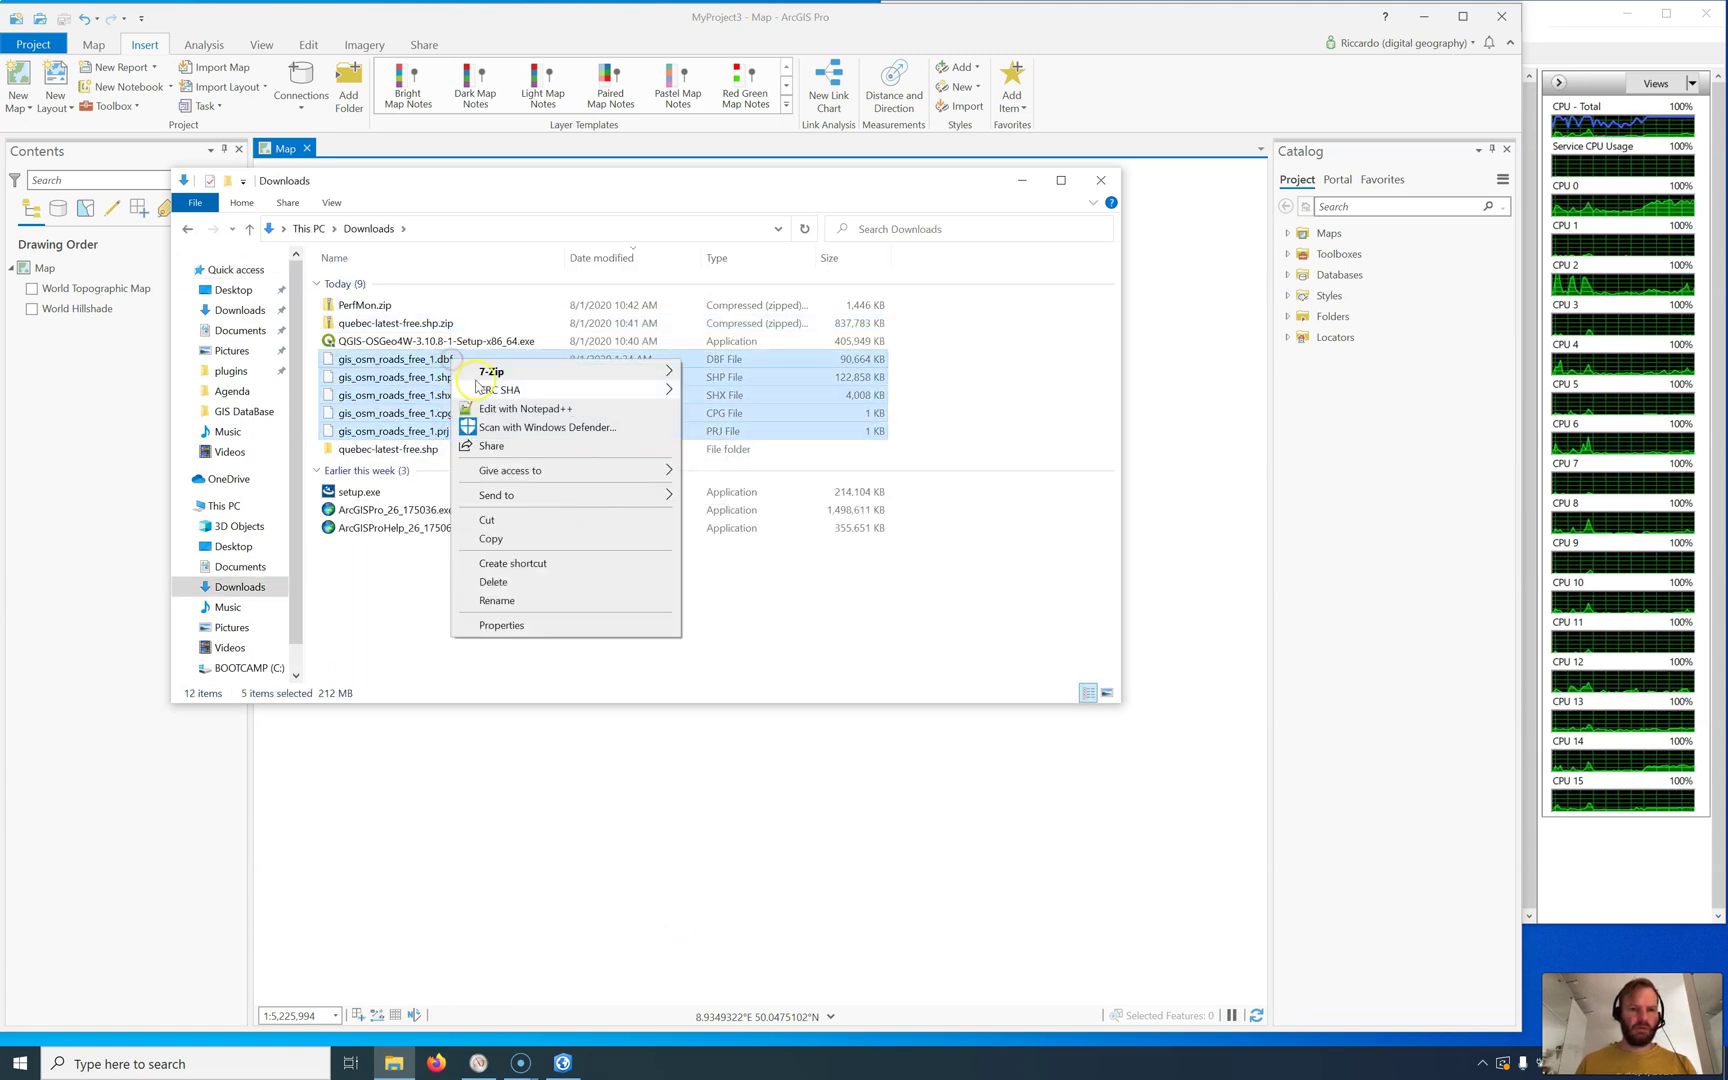
{"action": "left_click", "coordinate": [497, 540]}
{"action": "right_click", "coordinate": [1026, 412]}
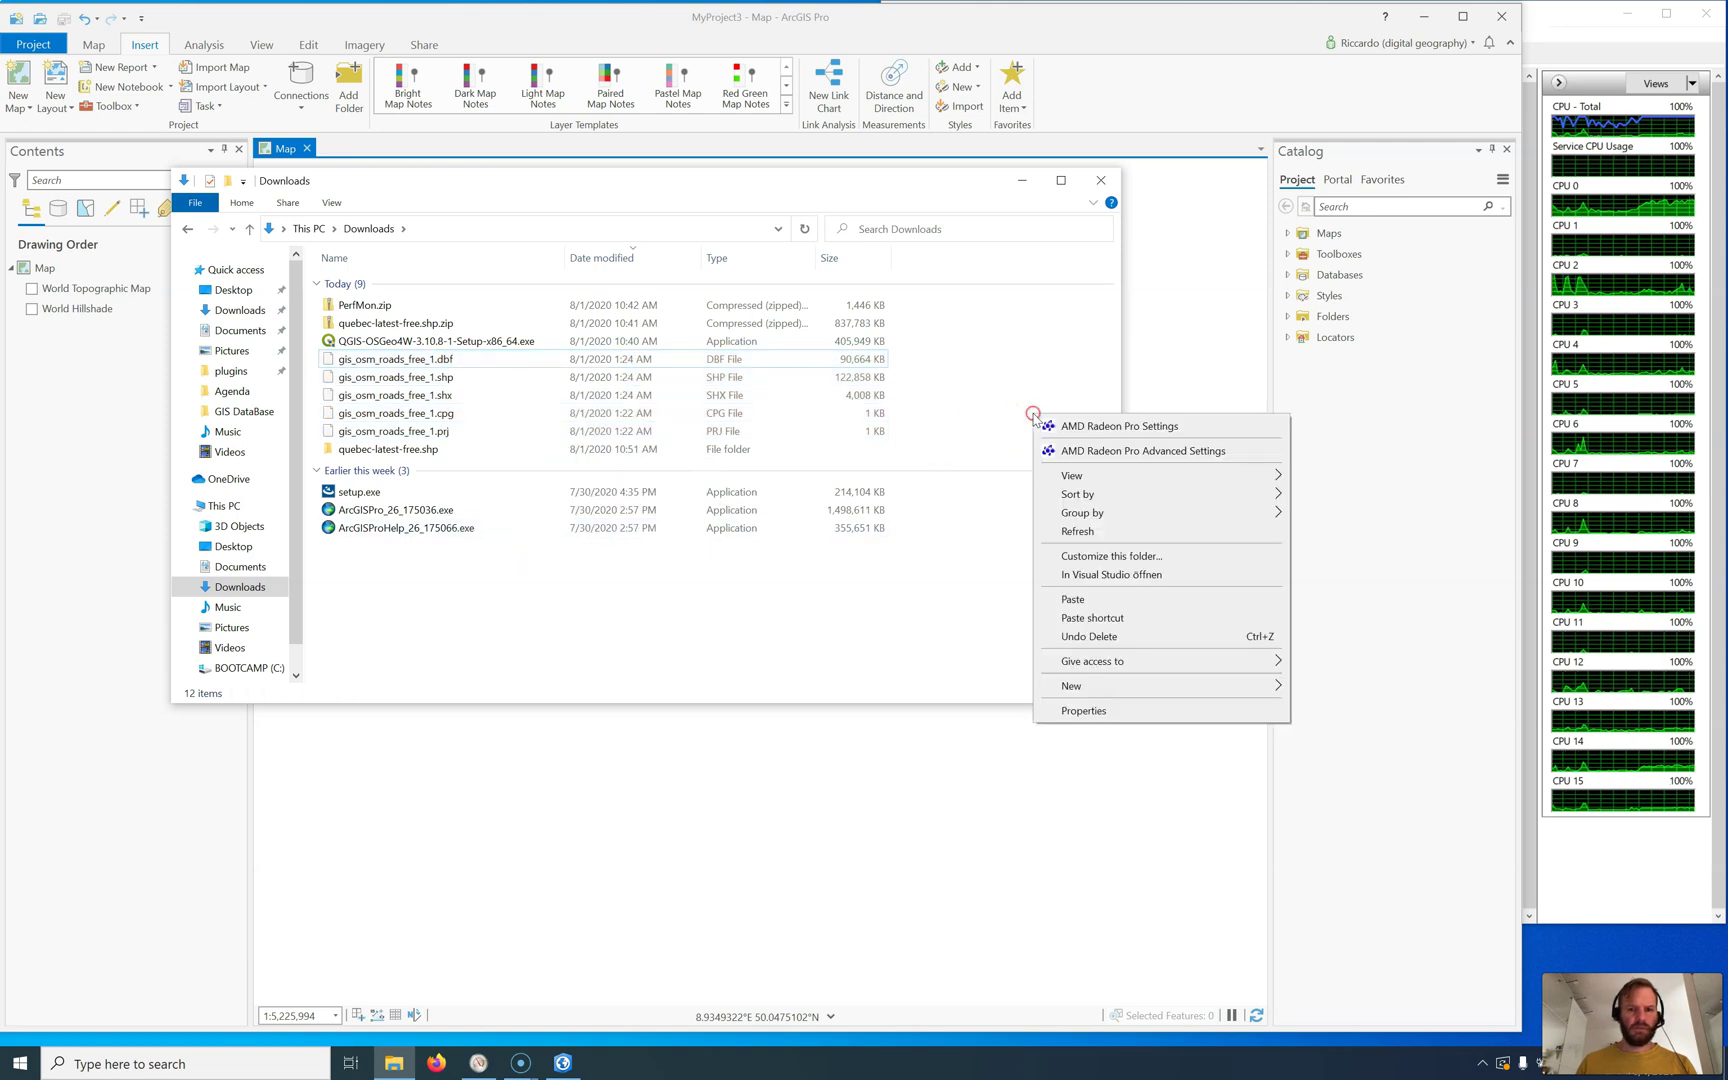
{"action": "left_click", "coordinate": [1073, 602]}
{"action": "left_click", "coordinate": [463, 521]}
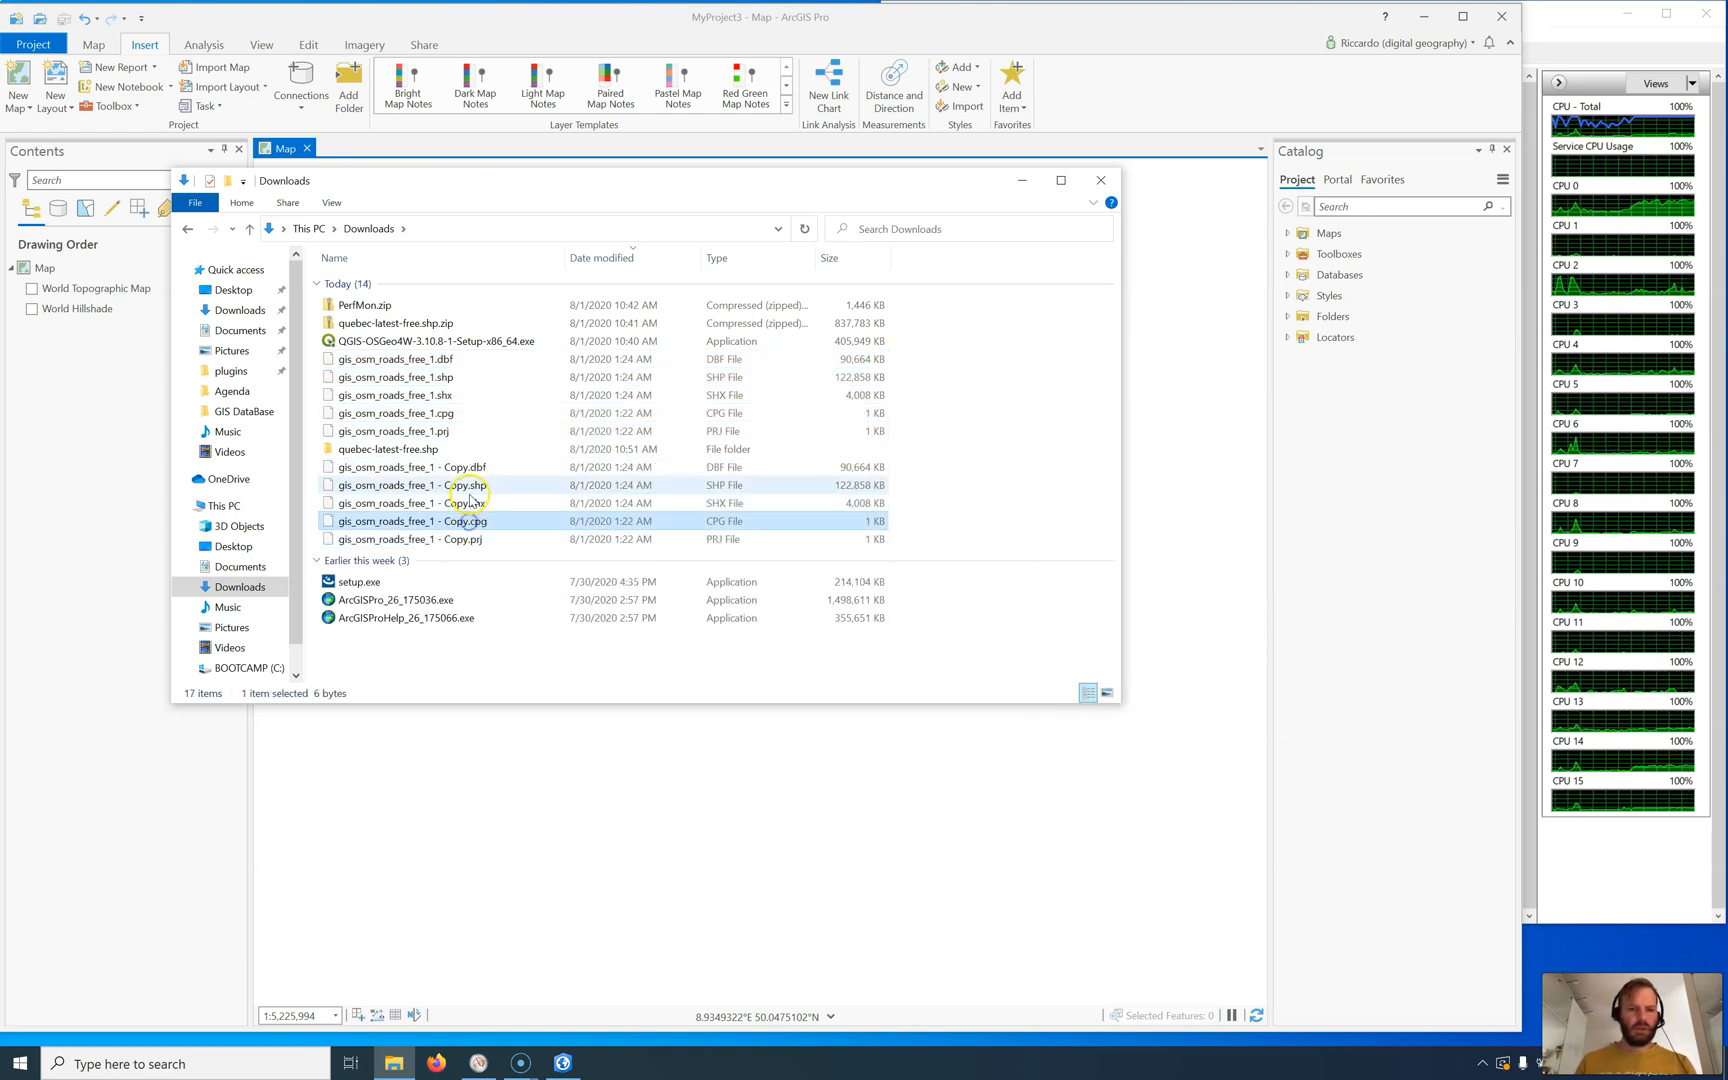
{"action": "left_click", "coordinate": [465, 486]}
Step: Drag gis_osm_roads_free_1 - Copy.shp onto the ArcGIS Pro map and bring up its attribute table
{"action": "left_click_drag", "start_coordinate": [436, 486], "coordinate": [1029, 810]}
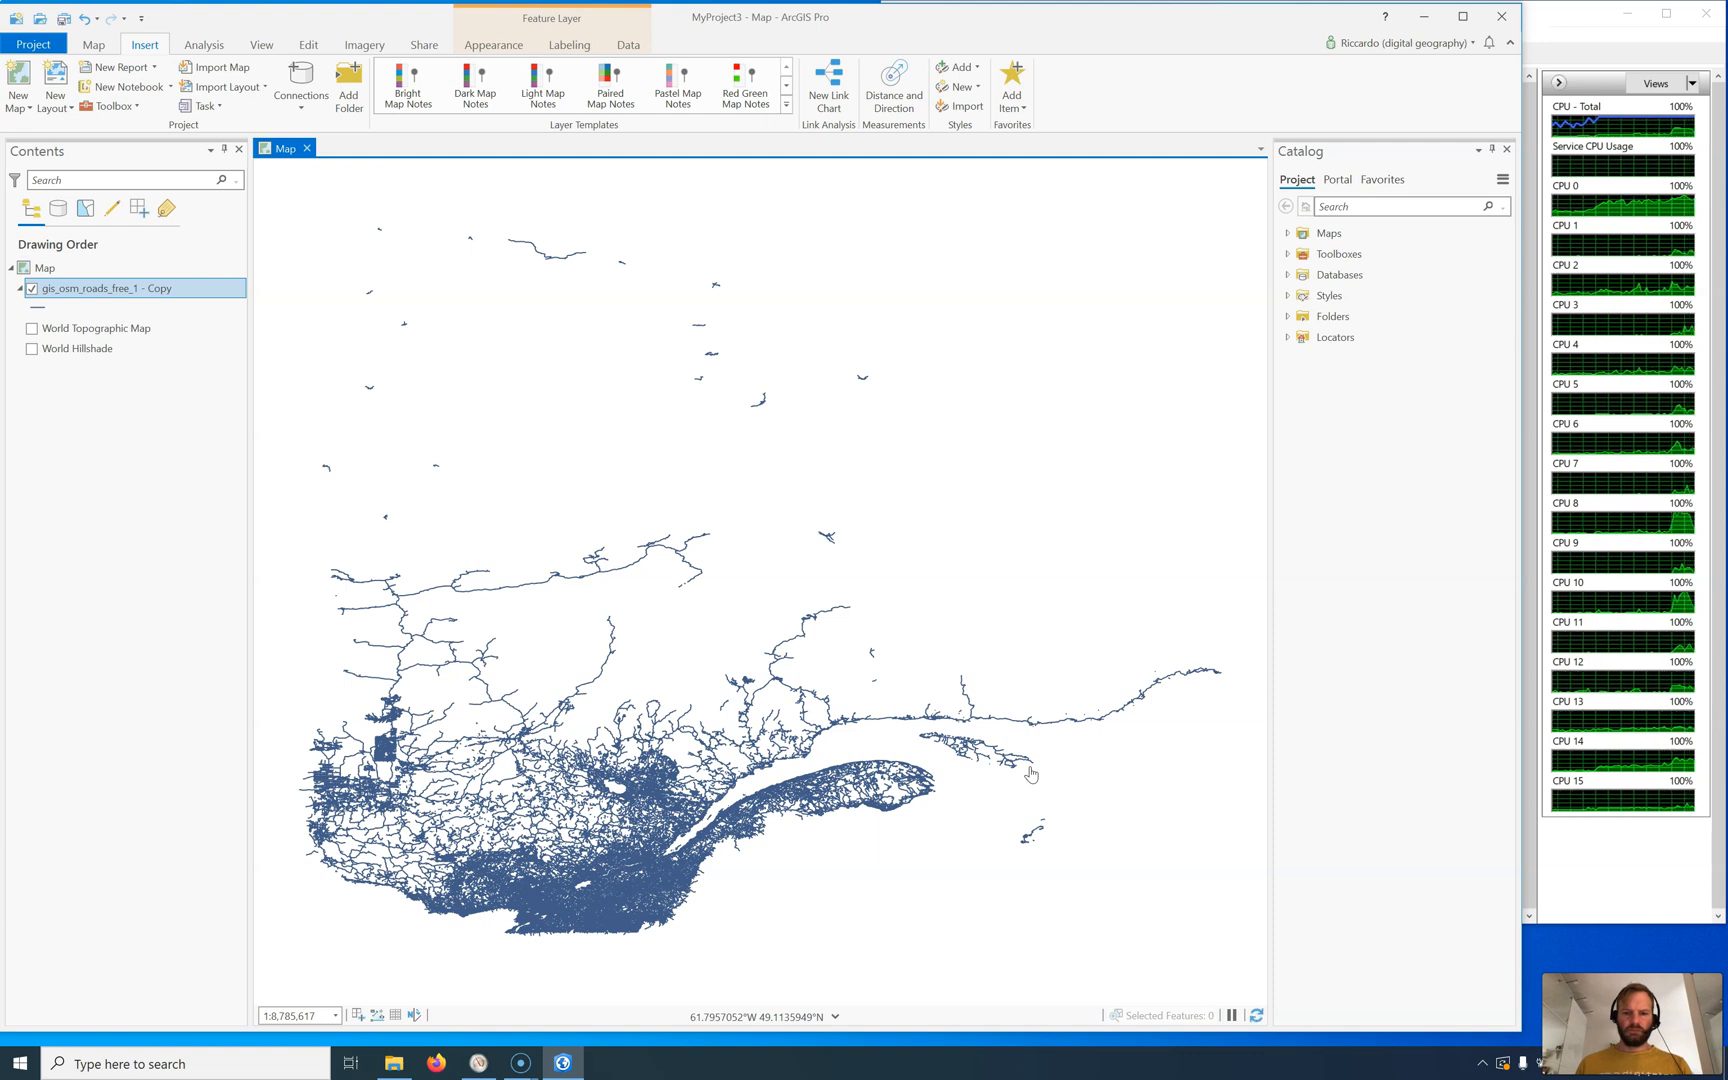
{"action": "left_click", "coordinate": [61, 292]}
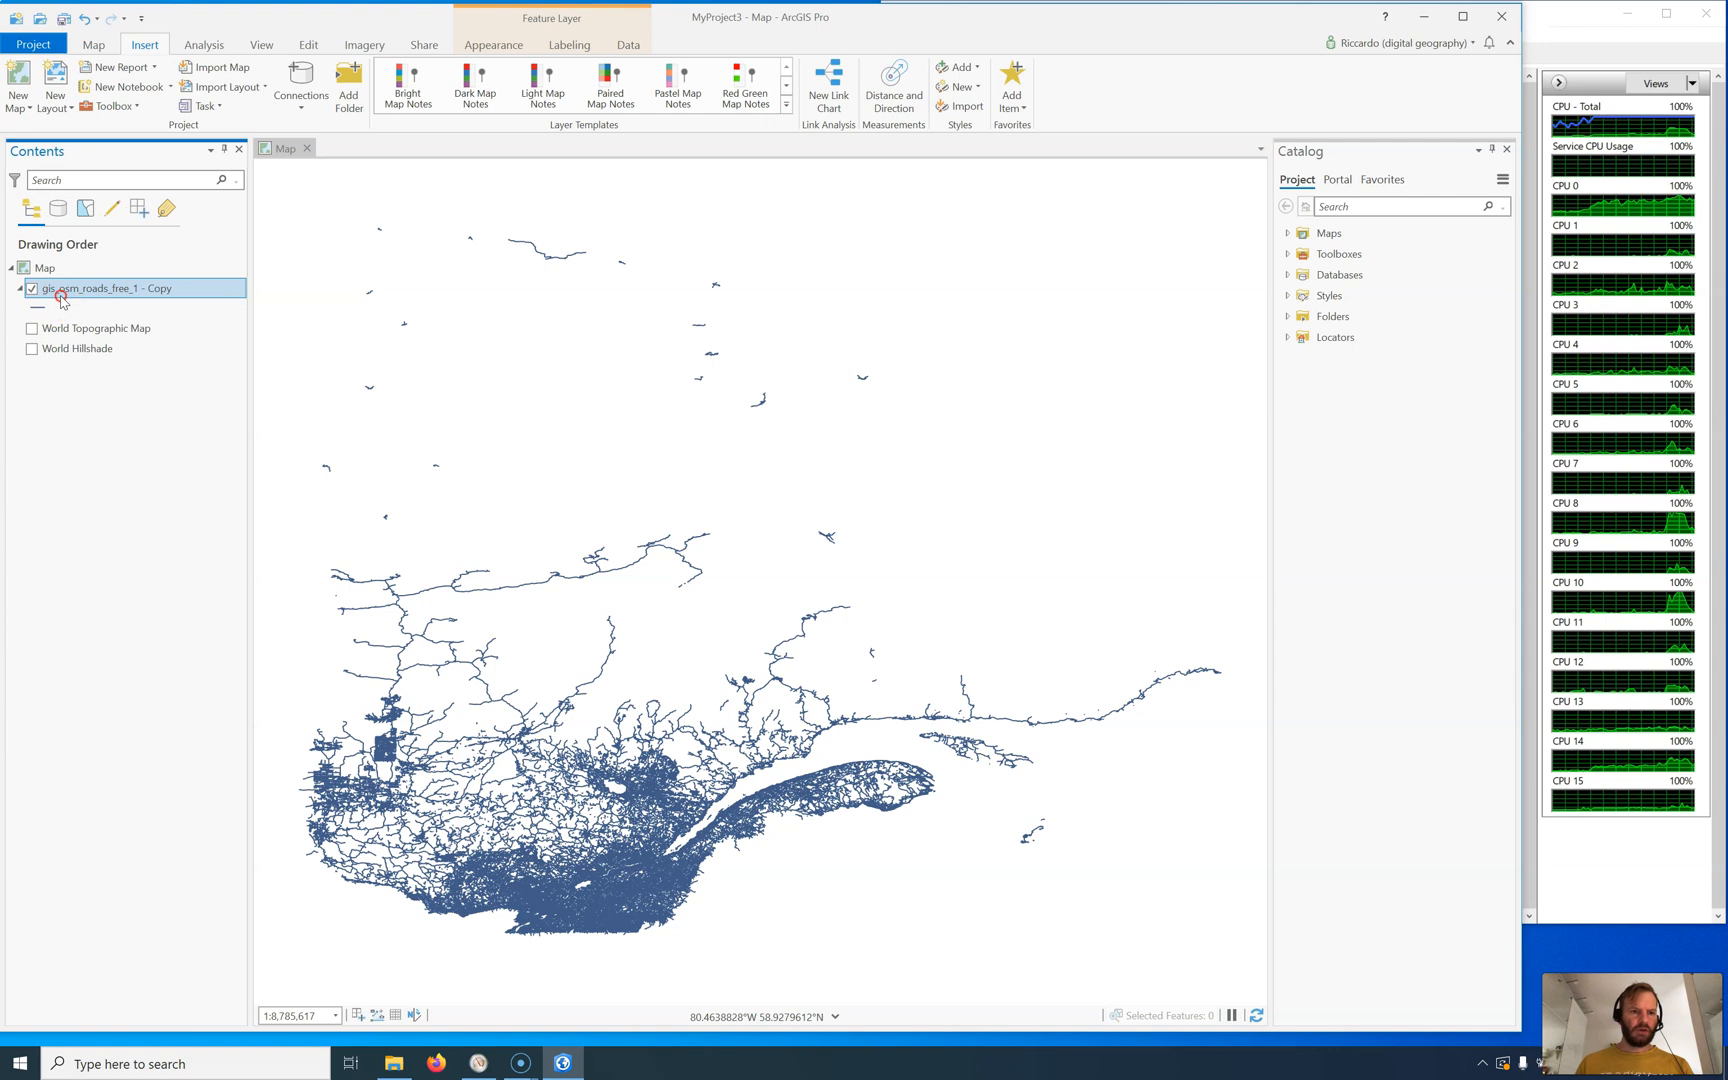
{"action": "right_click", "coordinate": [60, 292]}
{"action": "left_click", "coordinate": [119, 376]}
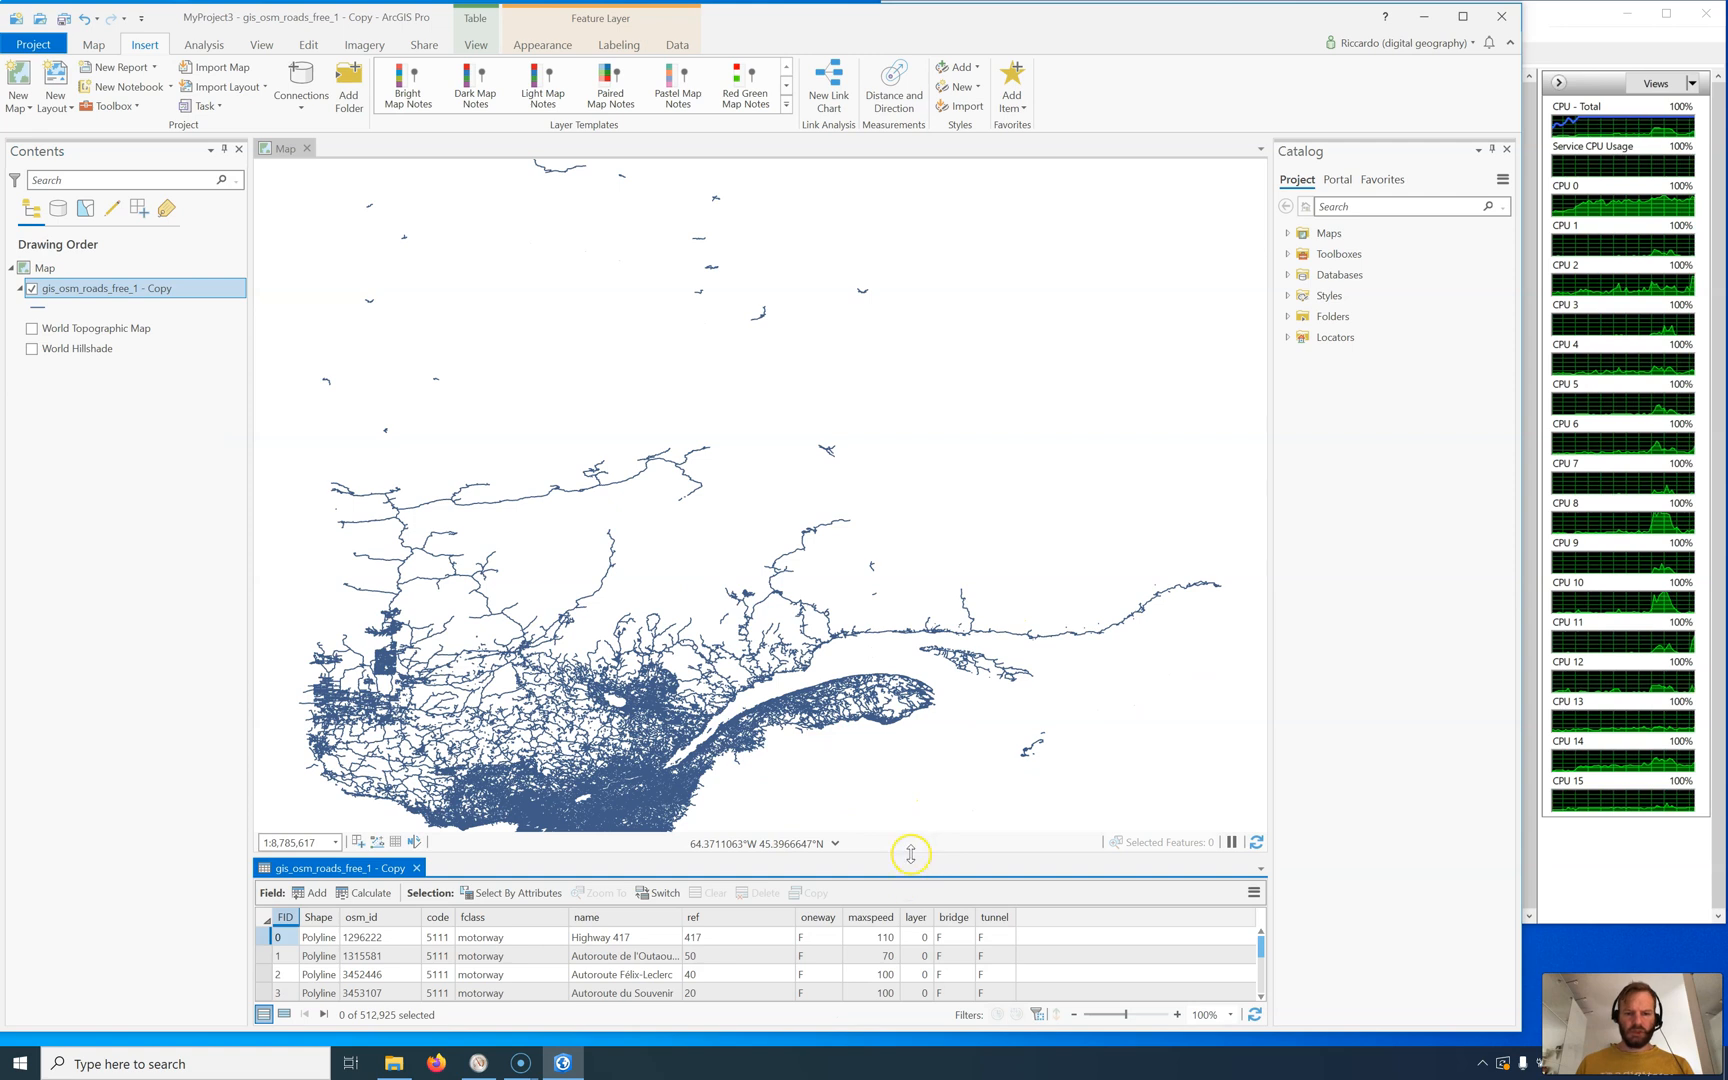
Step: Enlarge the table pane beneath the map so the 512,925-feature table shows more rows
{"action": "left_click_drag", "start_coordinate": [911, 853], "coordinate": [929, 705]}
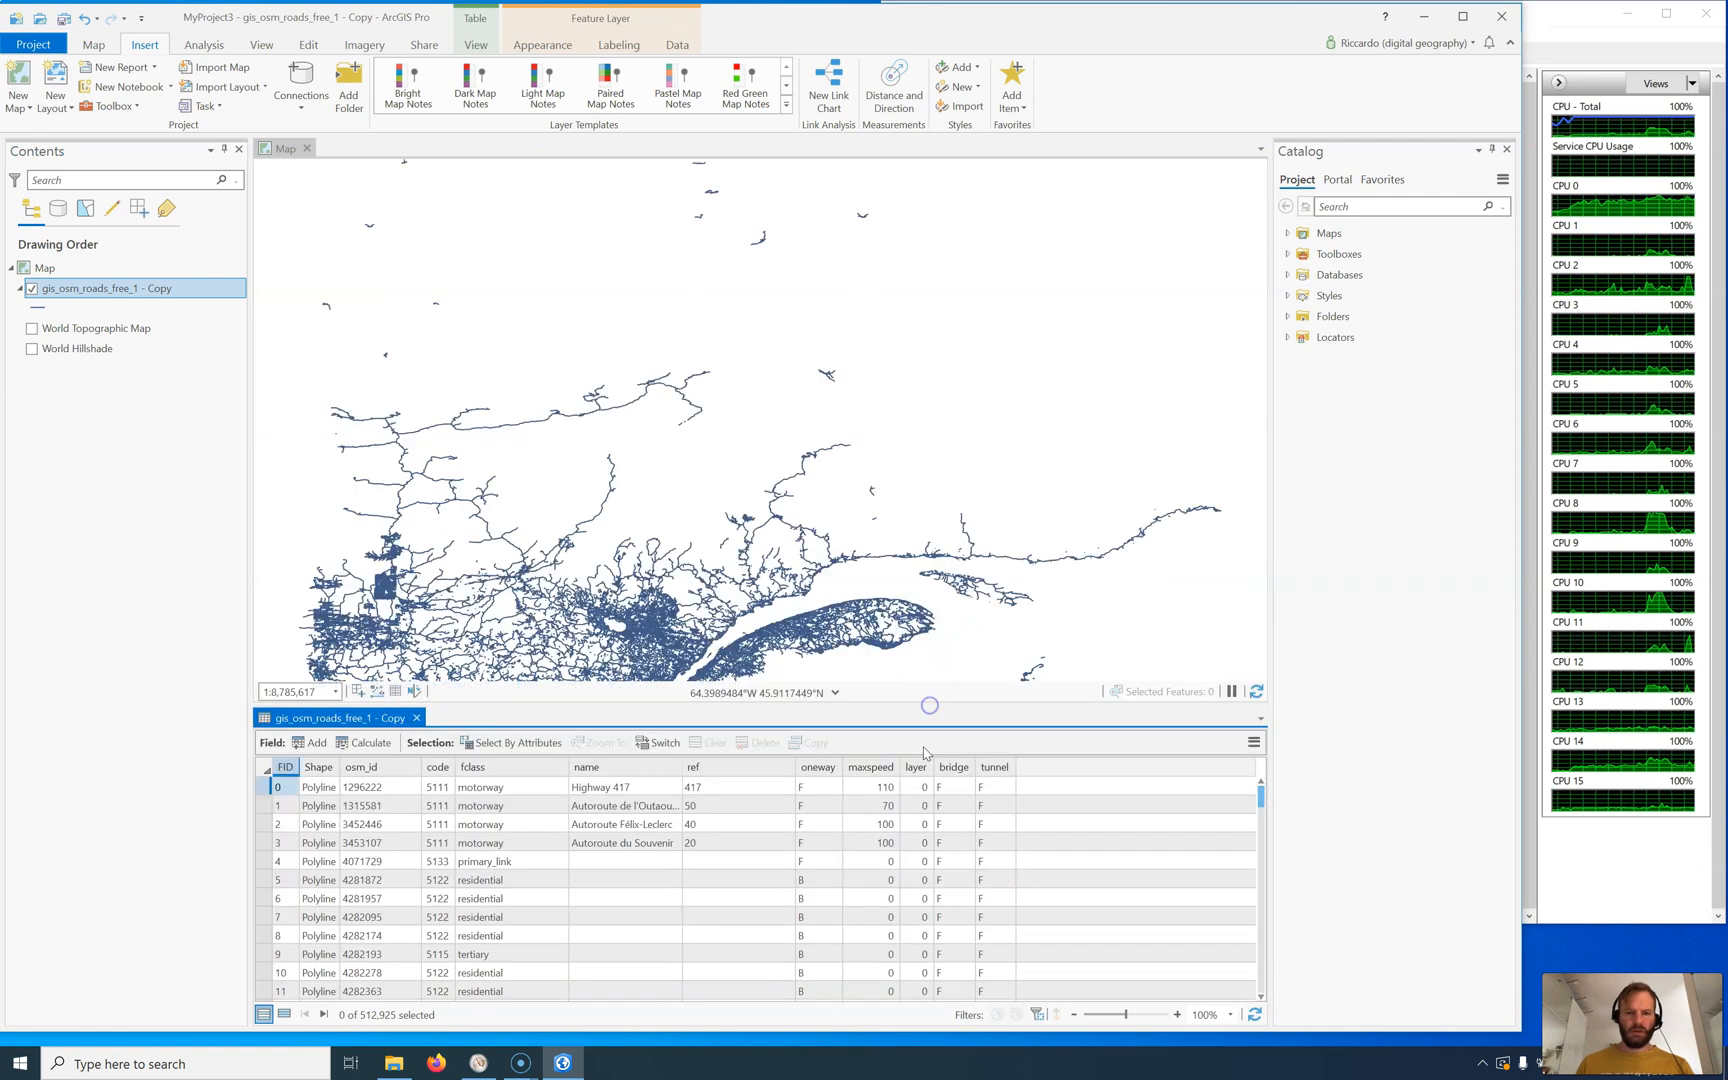
{"action": "left_click_drag", "start_coordinate": [837, 567], "coordinate": [844, 405]}
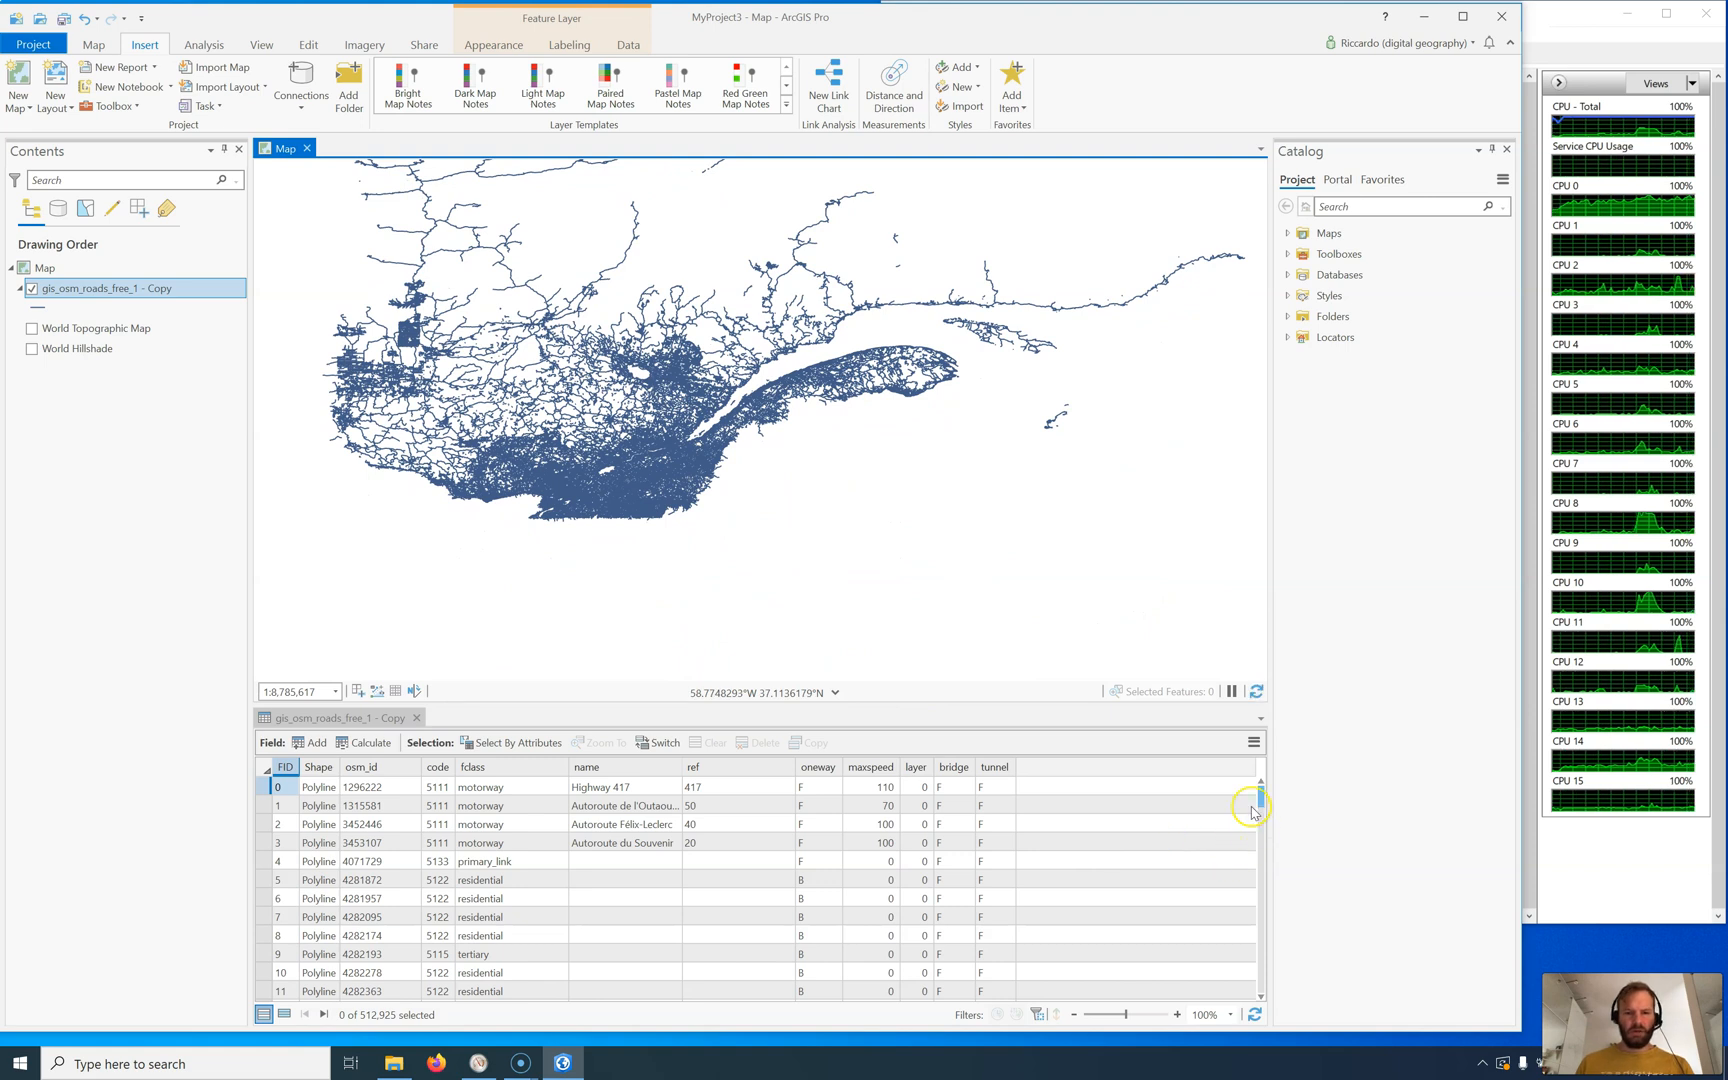
{"action": "mouse_move", "coordinate": [1258, 799]}
{"action": "left_mouse_down"}
{"action": "mouse_move", "coordinate": [1258, 946]}
{"action": "mouse_move", "coordinate": [1260, 790]}
{"action": "left_mouse_up"}
{"action": "left_click", "coordinate": [611, 787]}
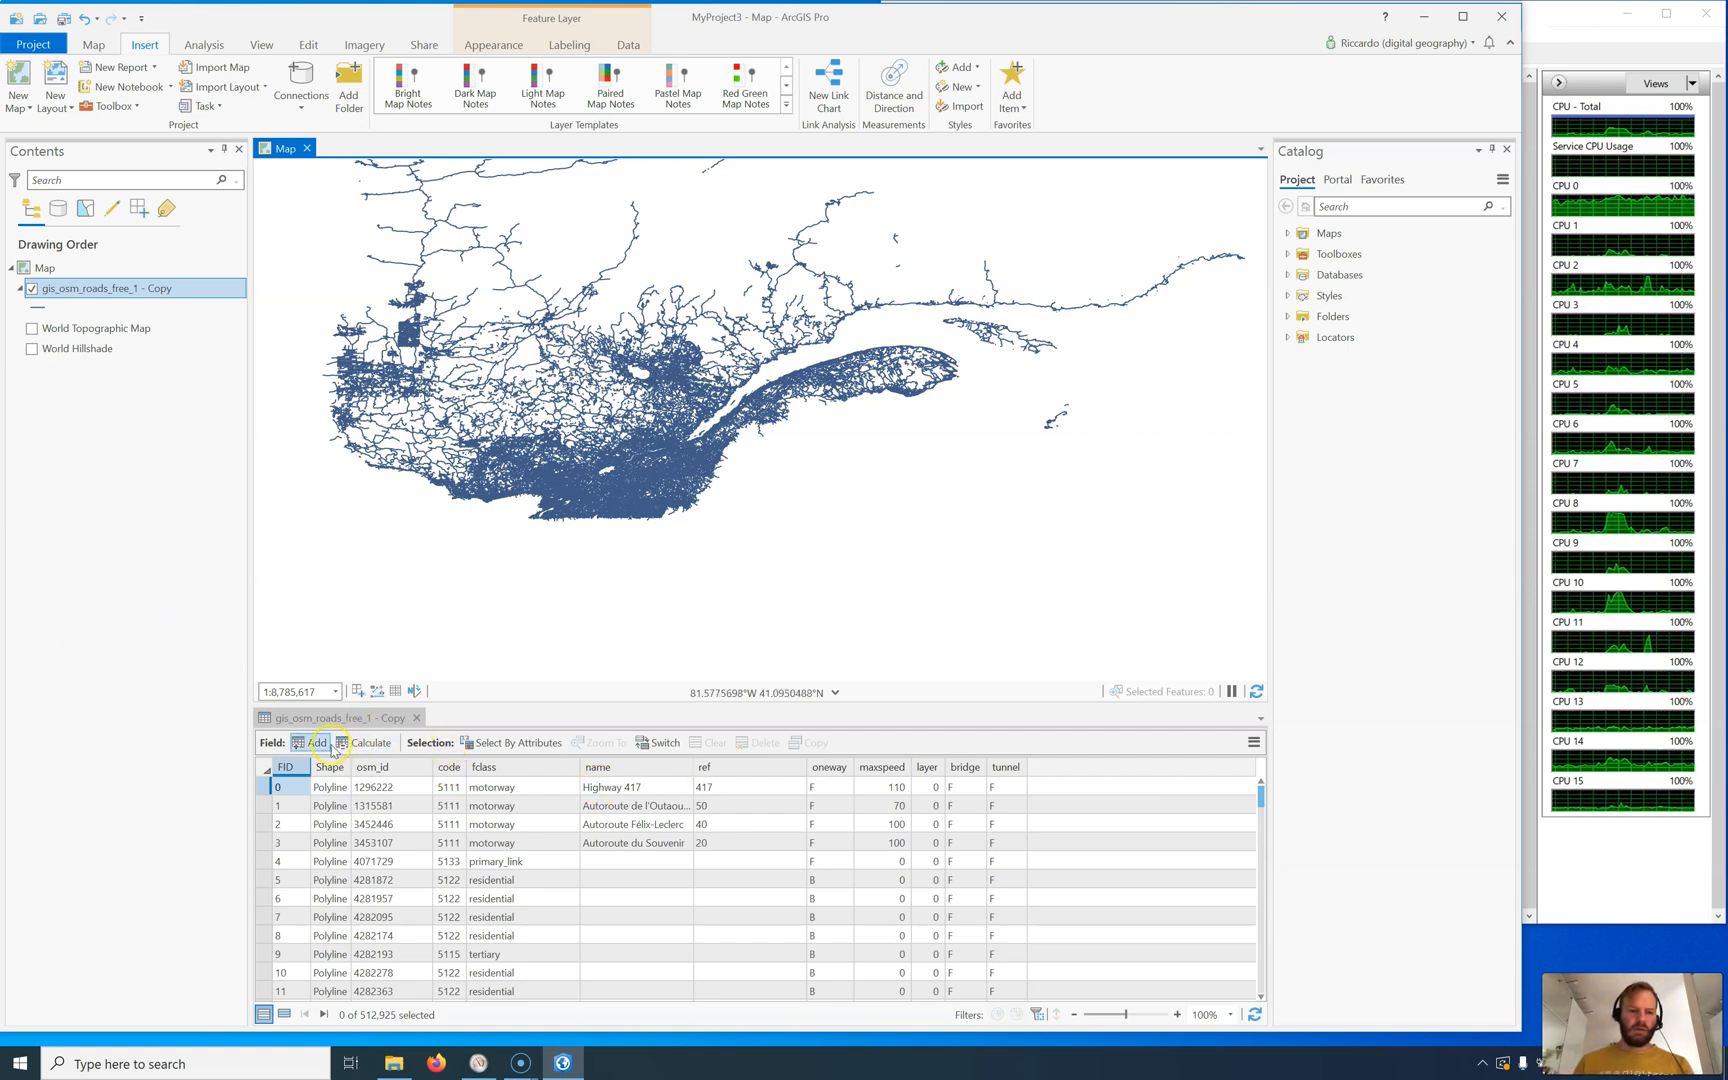
Step: Begin a new Select By Attributes expression on the roads layer's name field
{"action": "left_click", "coordinate": [510, 744]}
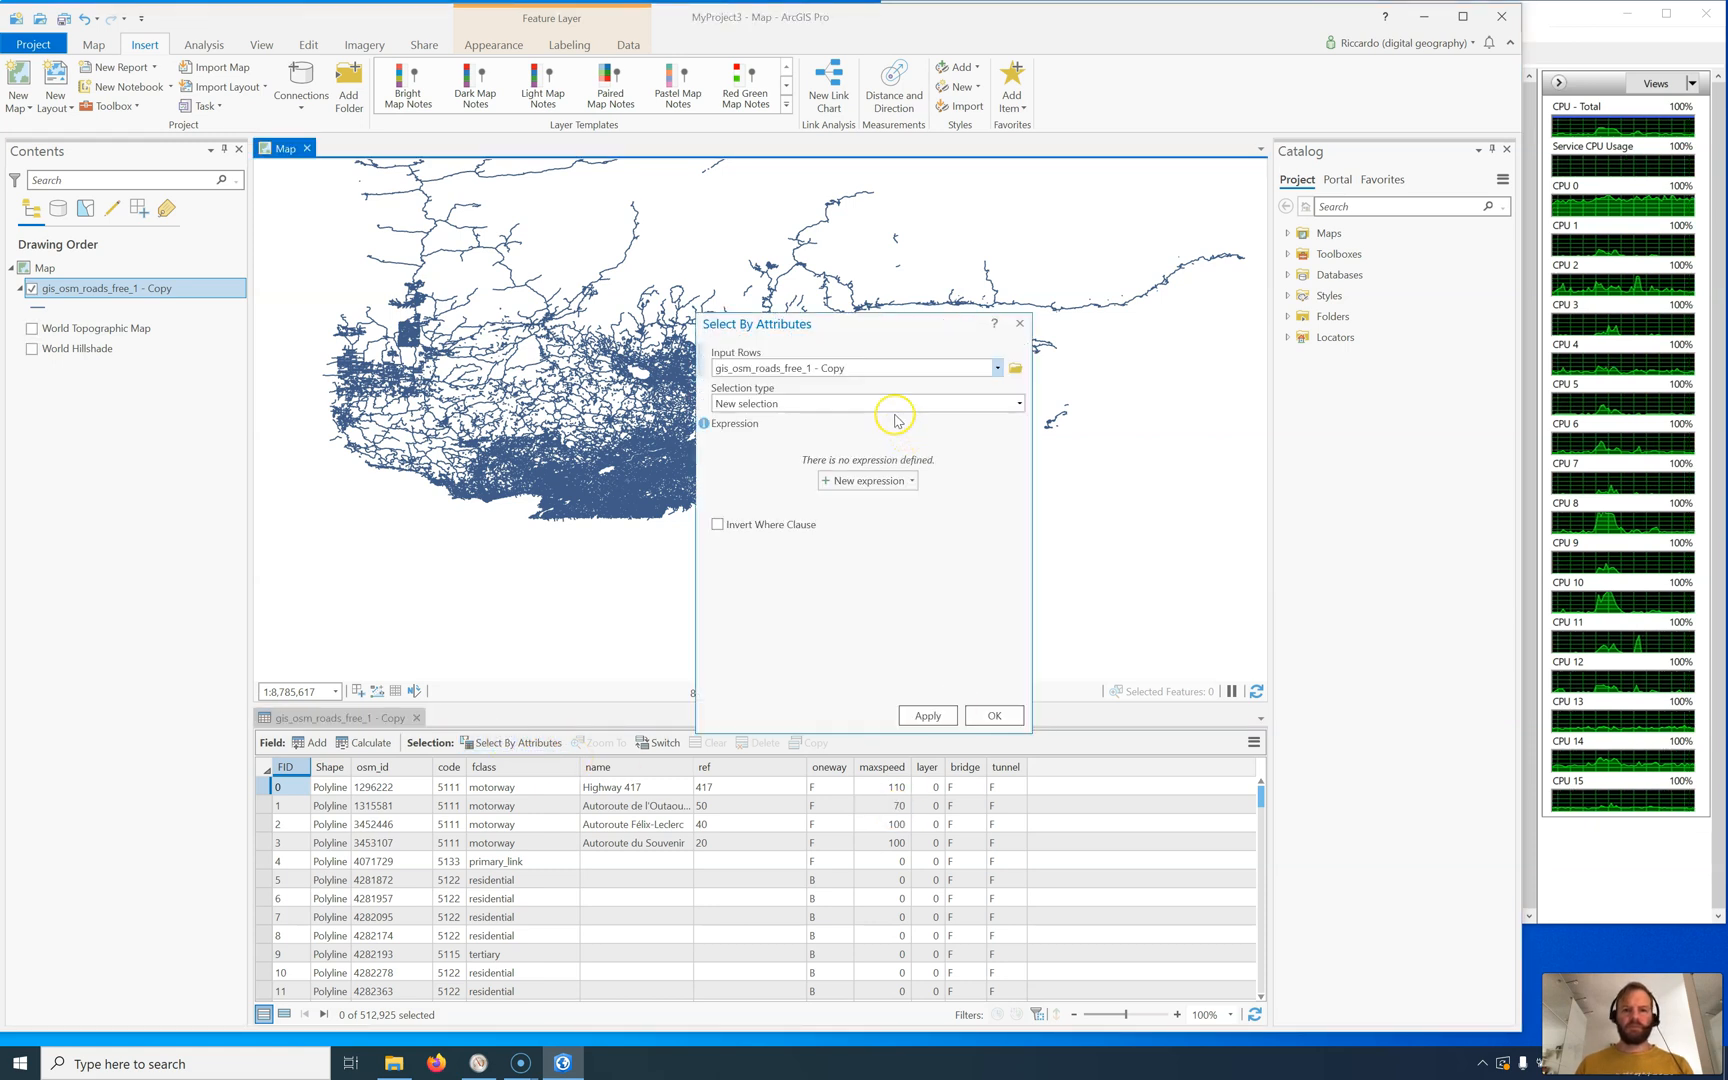
{"action": "left_click", "coordinate": [864, 481]}
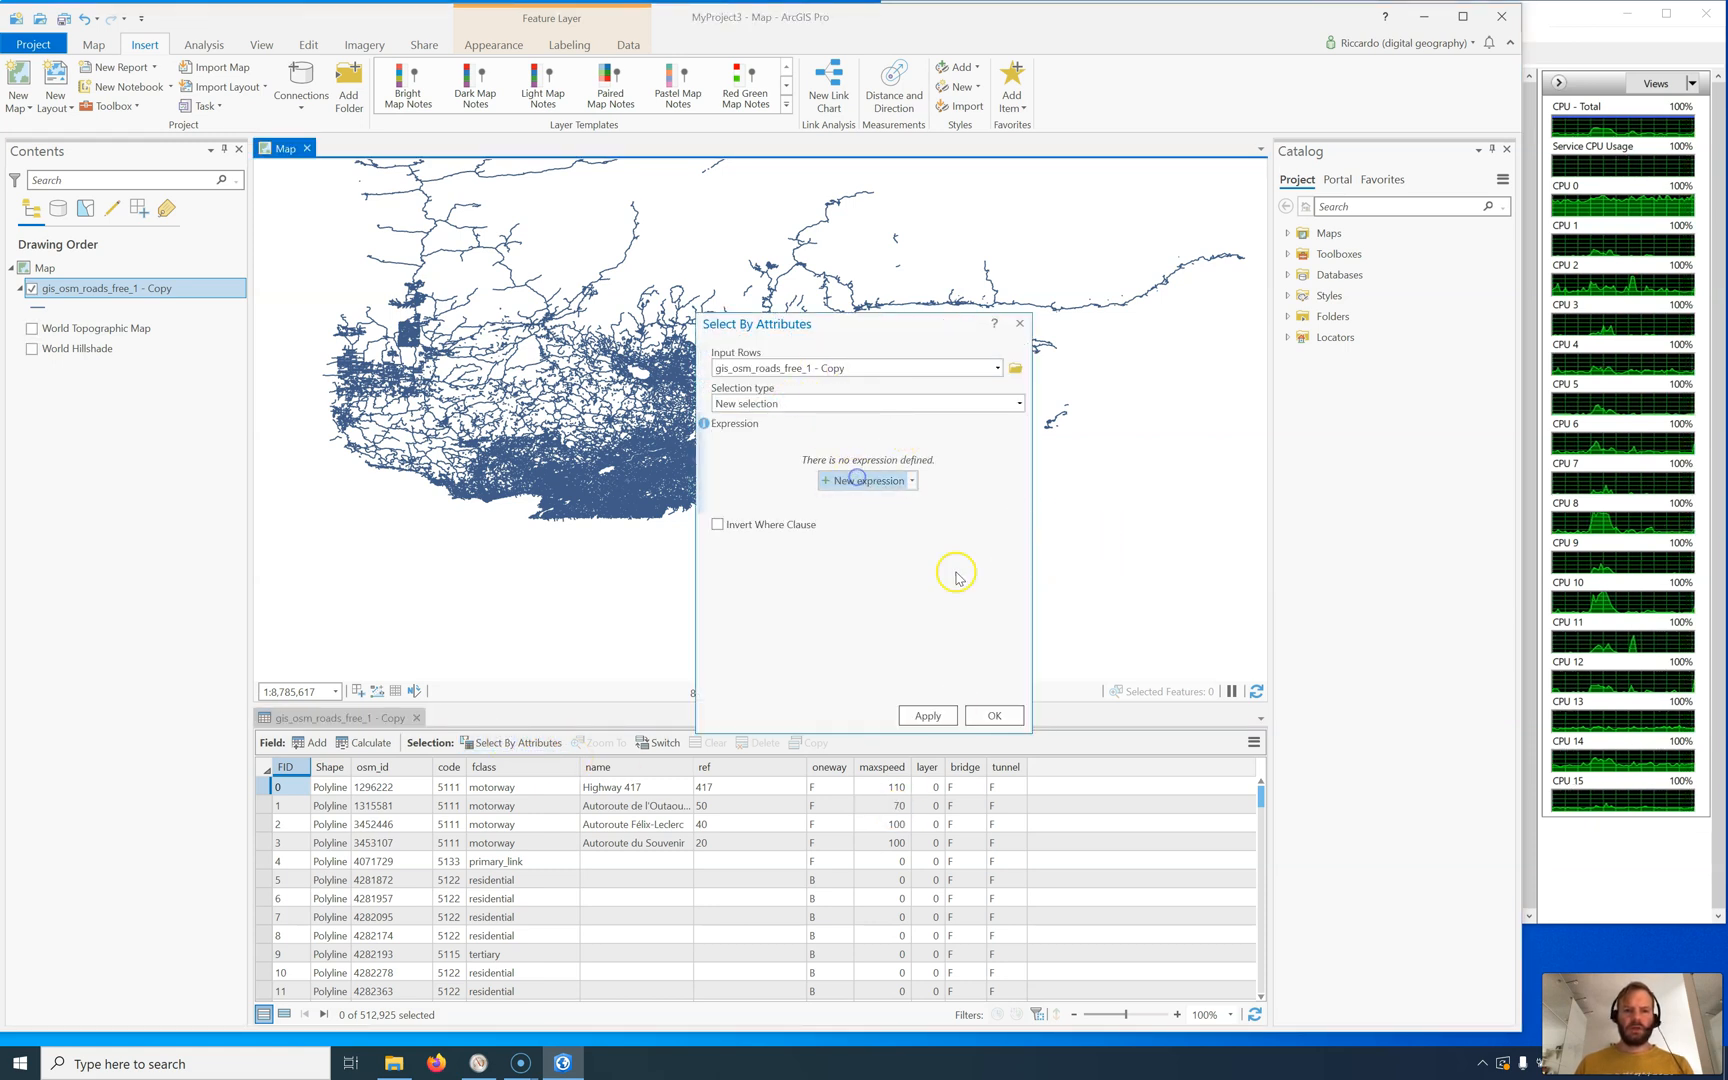
{"action": "left_click", "coordinate": [839, 500]}
{"action": "left_click", "coordinate": [784, 588]}
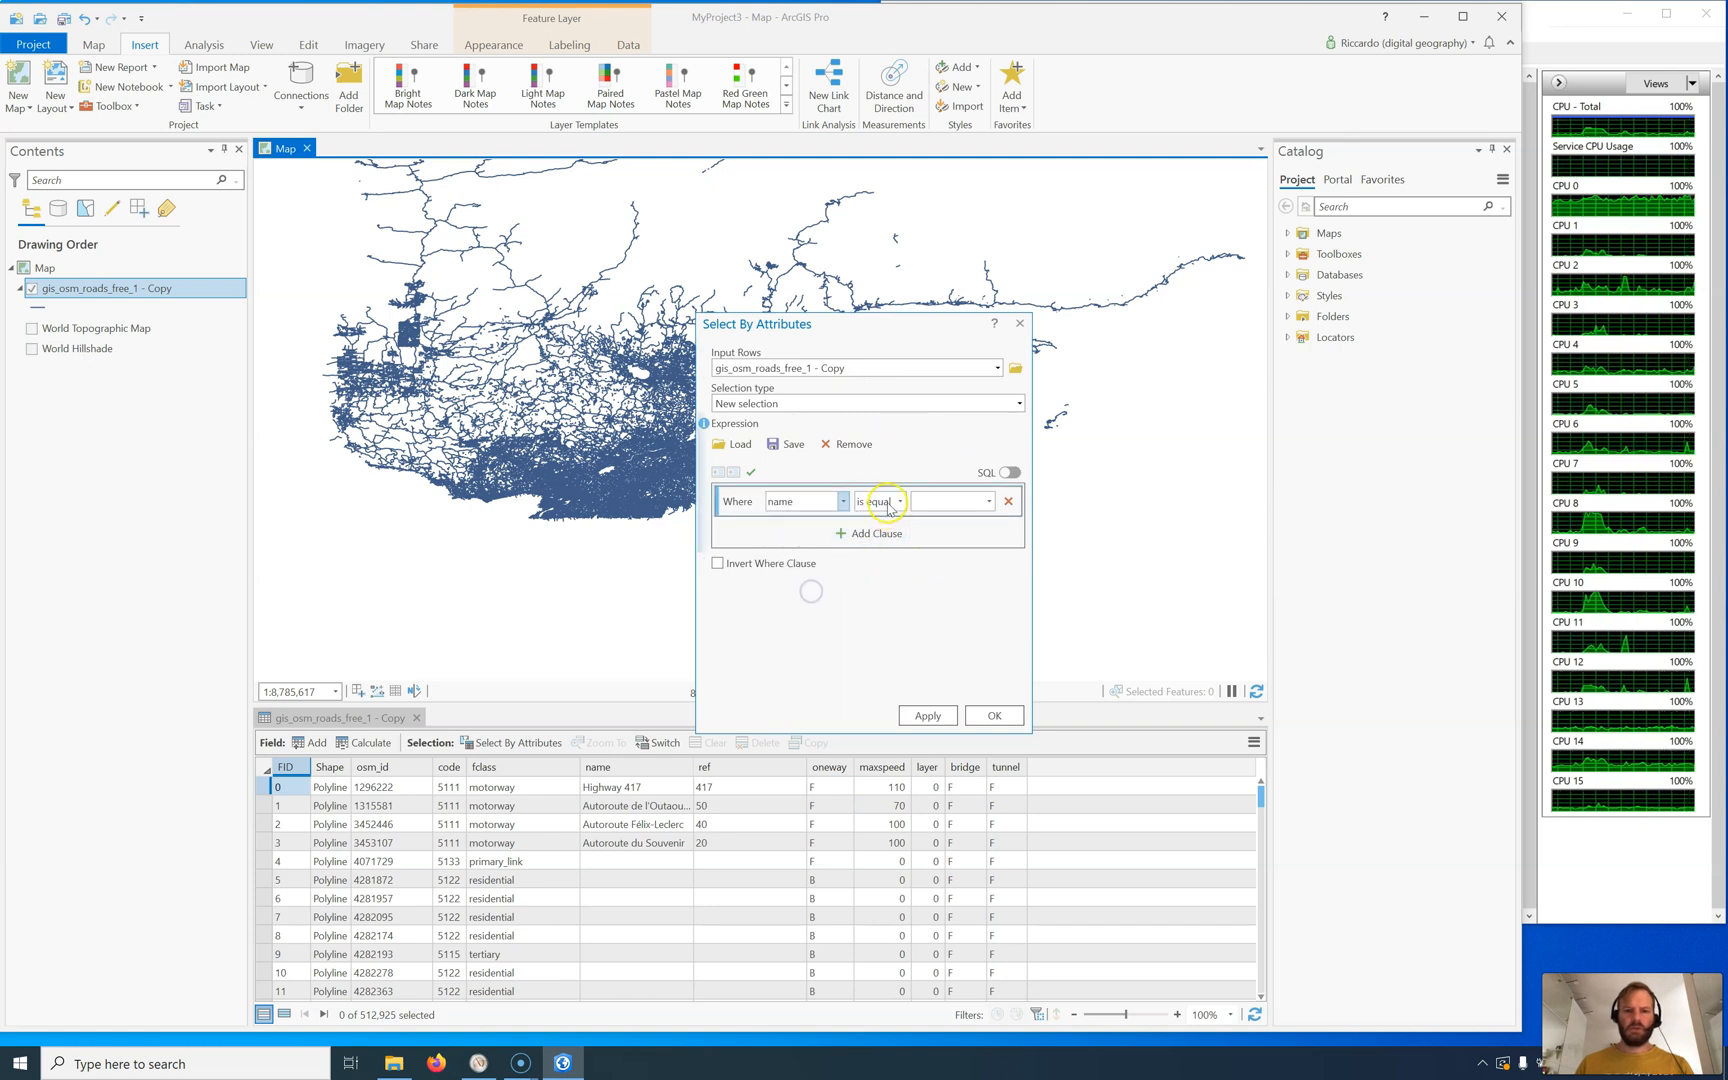
Step: Set the clause to name contains 'Preston' and run it, selecting 13 of 512,925 roads
{"action": "left_click", "coordinate": [898, 501]}
{"action": "left_click", "coordinate": [894, 656]}
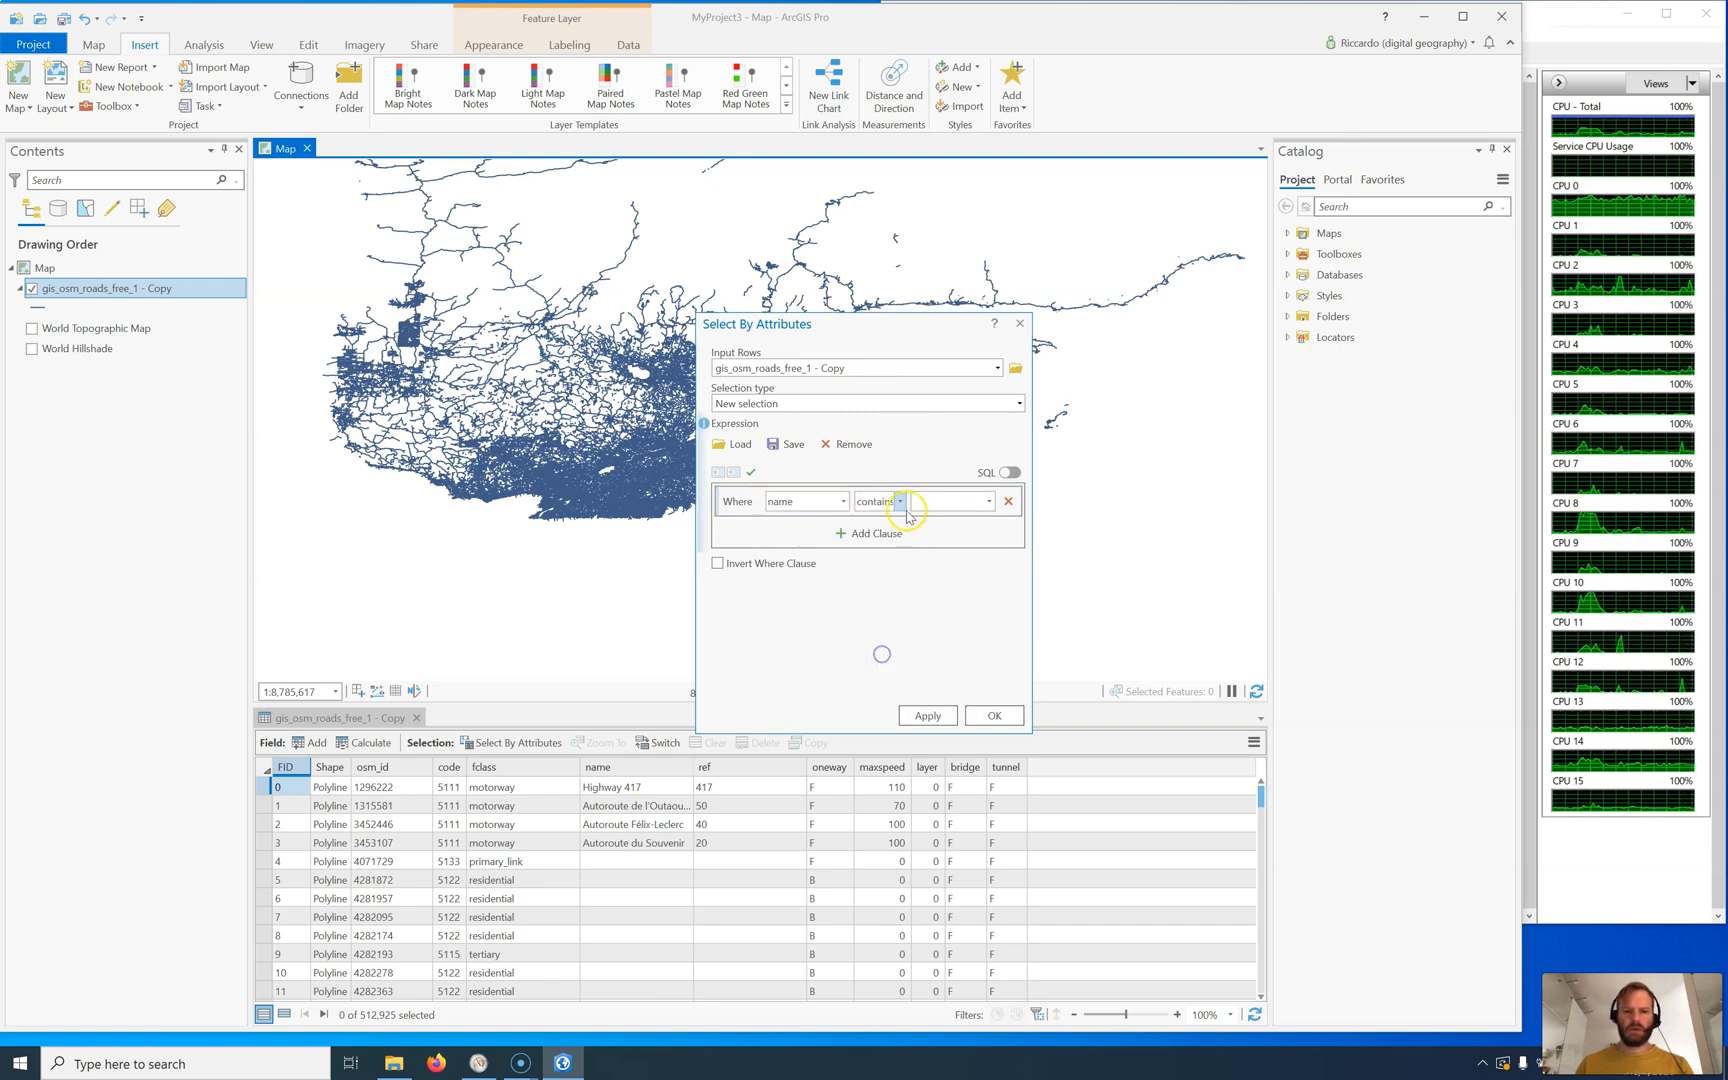
{"action": "left_click", "coordinate": [939, 501]}
{"action": "type", "text": "R"}
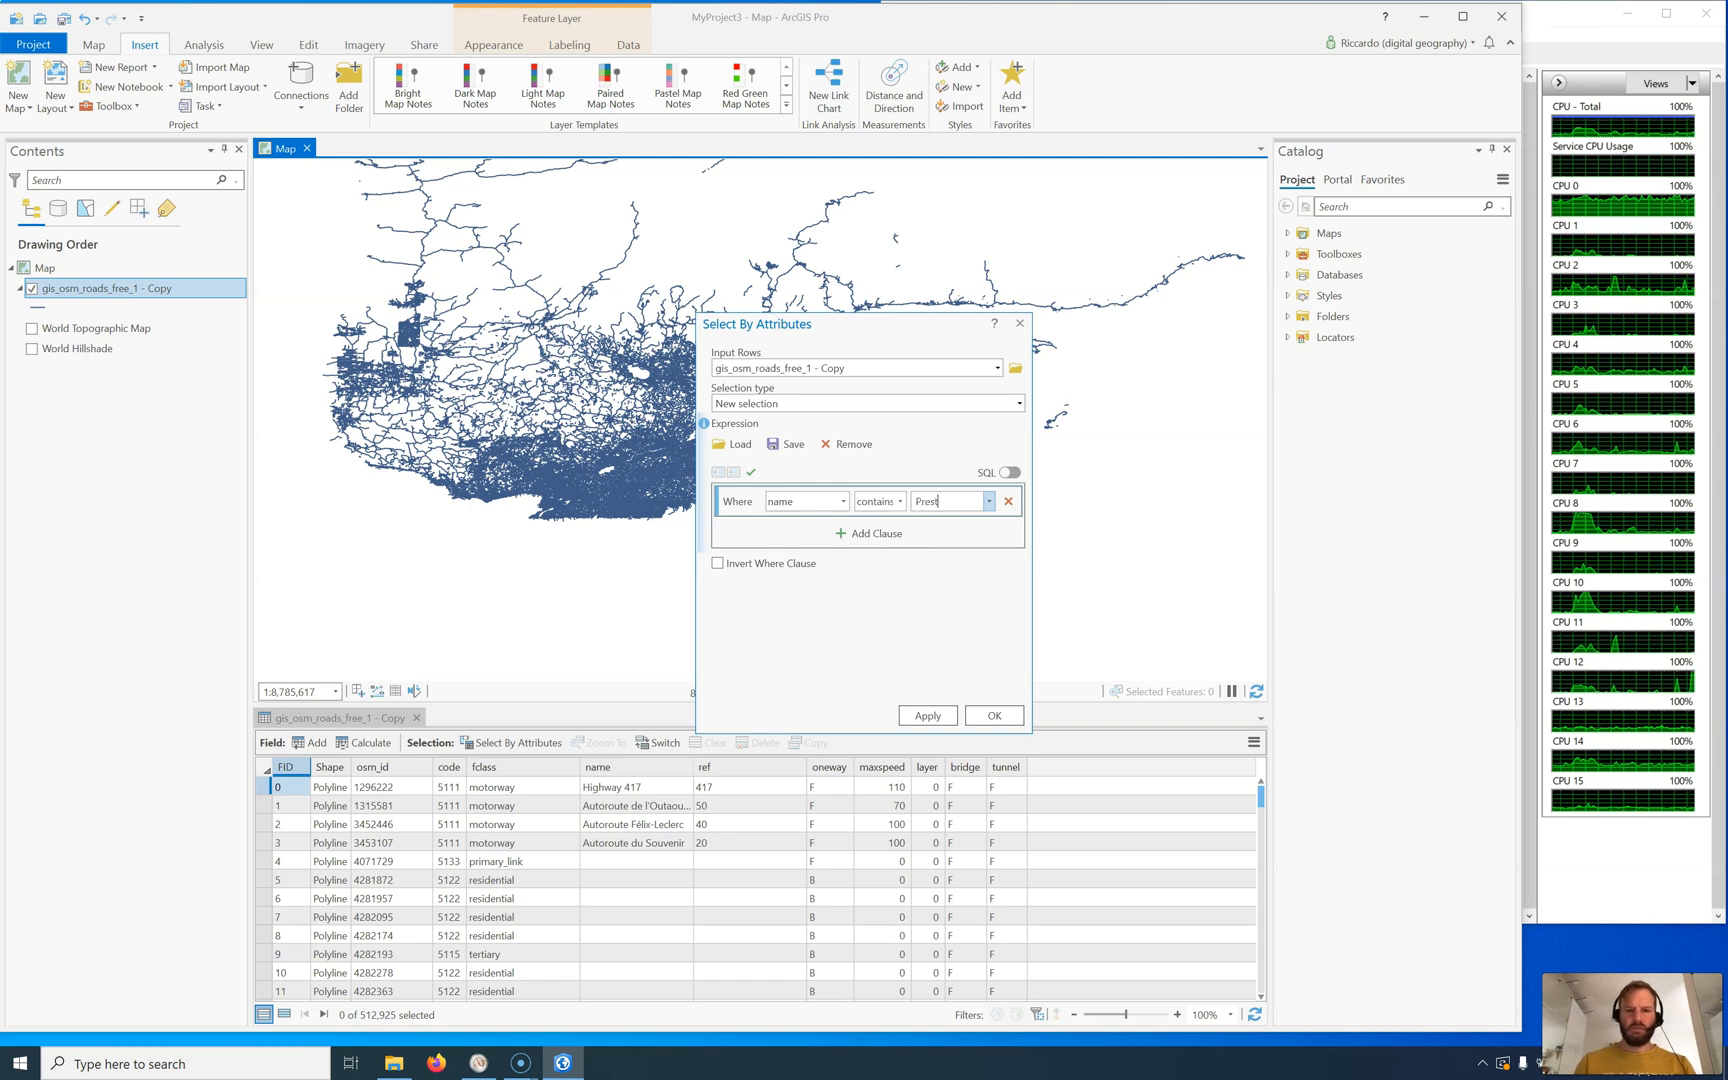
{"action": "type", "text": "on"}
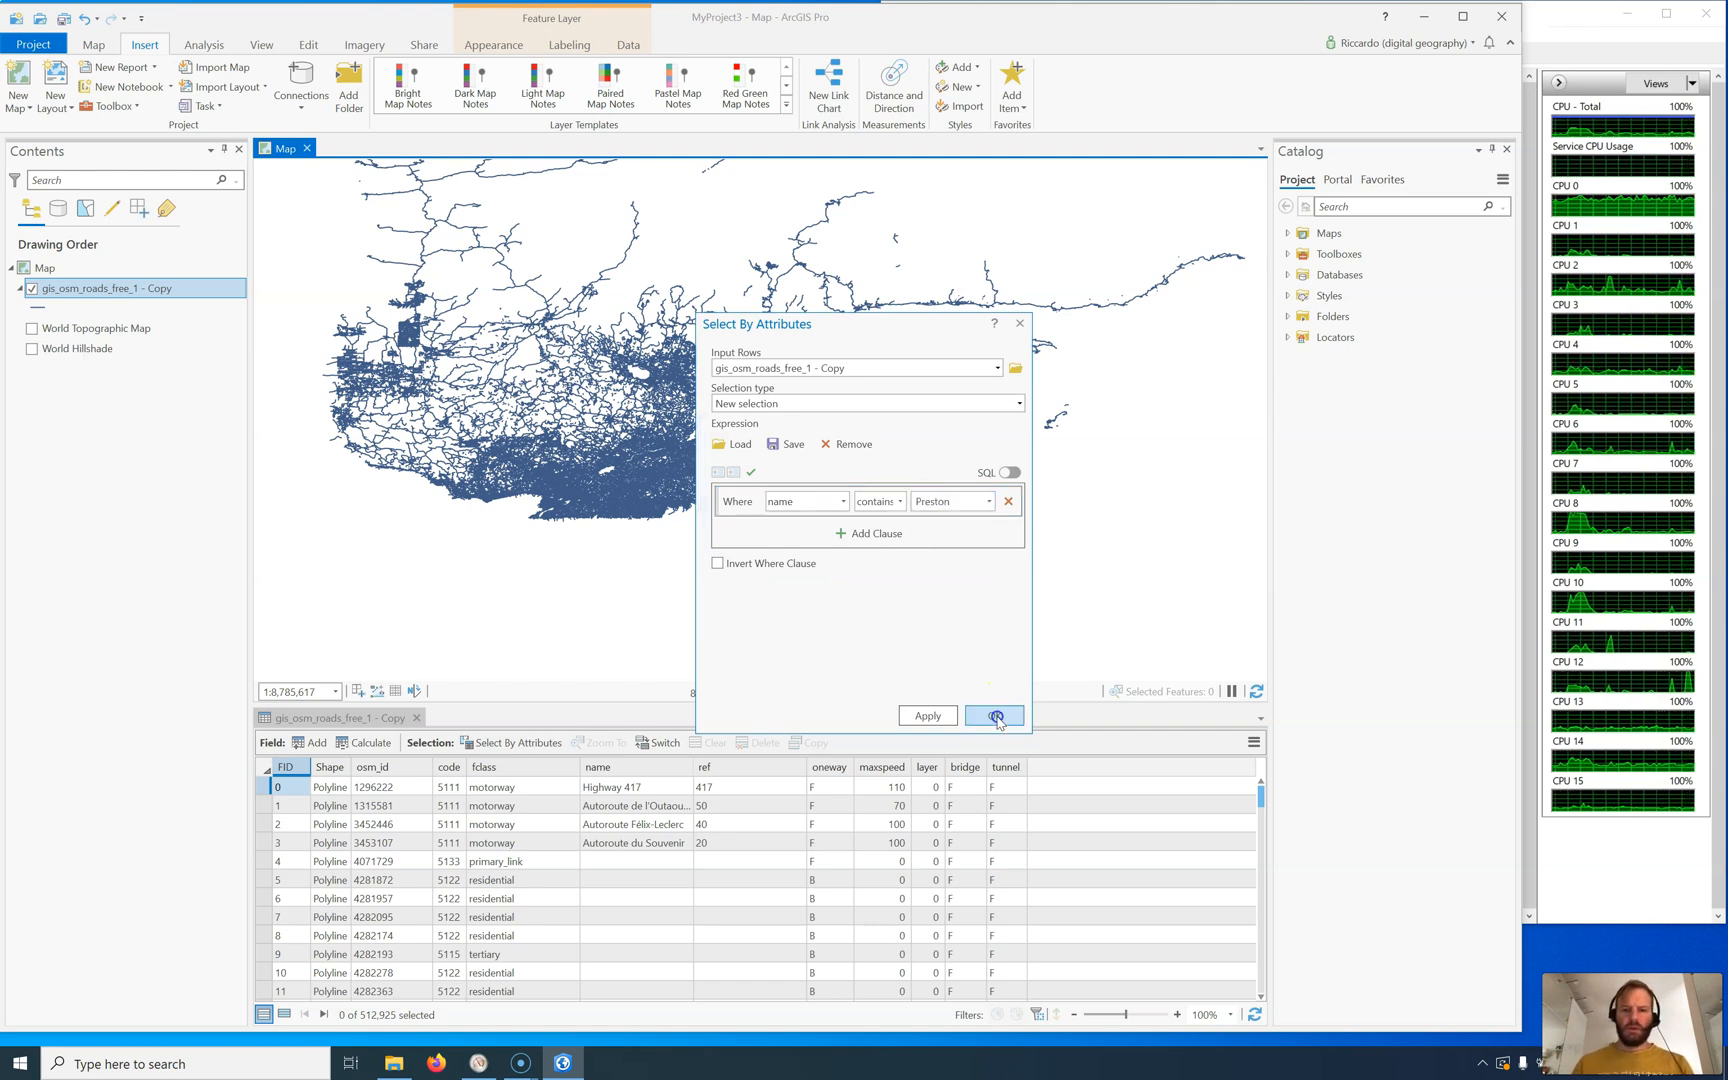
{"action": "left_click", "coordinate": [994, 715]}
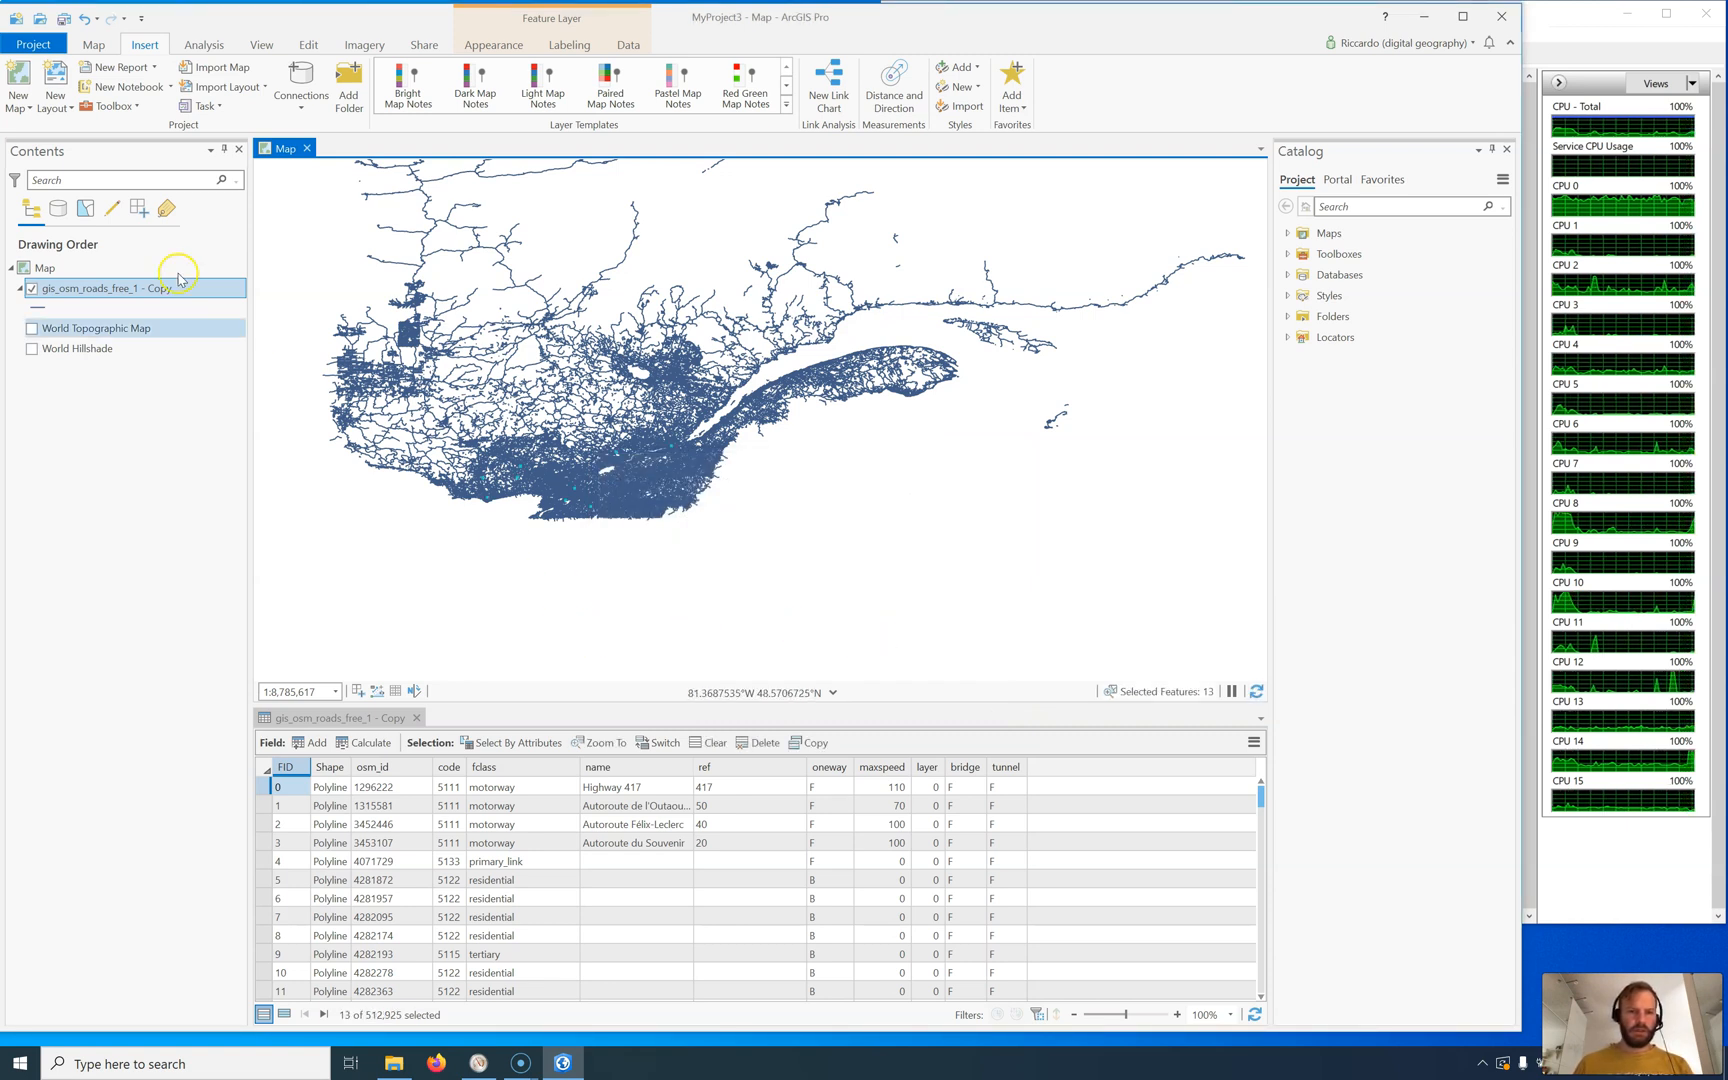
Step: Zoom the map to the 13 selected Preston roads from the attribute table
{"action": "left_click", "coordinate": [601, 743]}
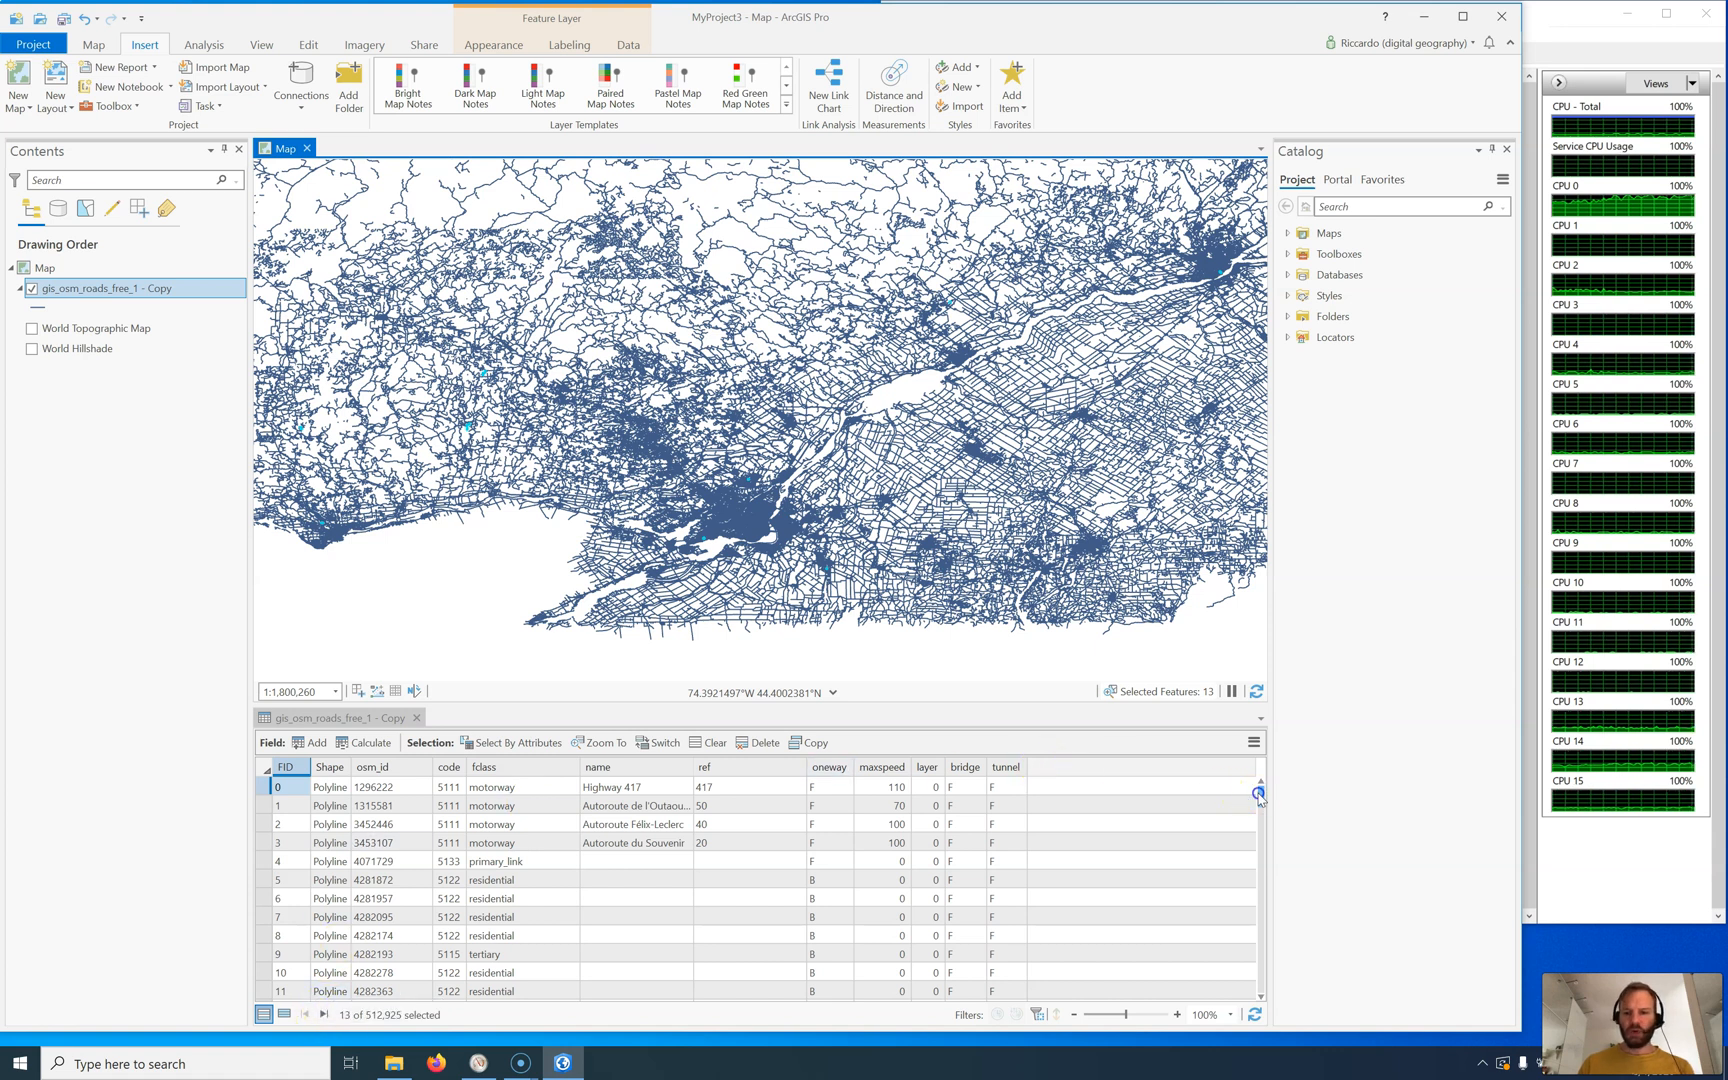
{"action": "left_click_drag", "start_coordinate": [1257, 794], "coordinate": [1261, 859]}
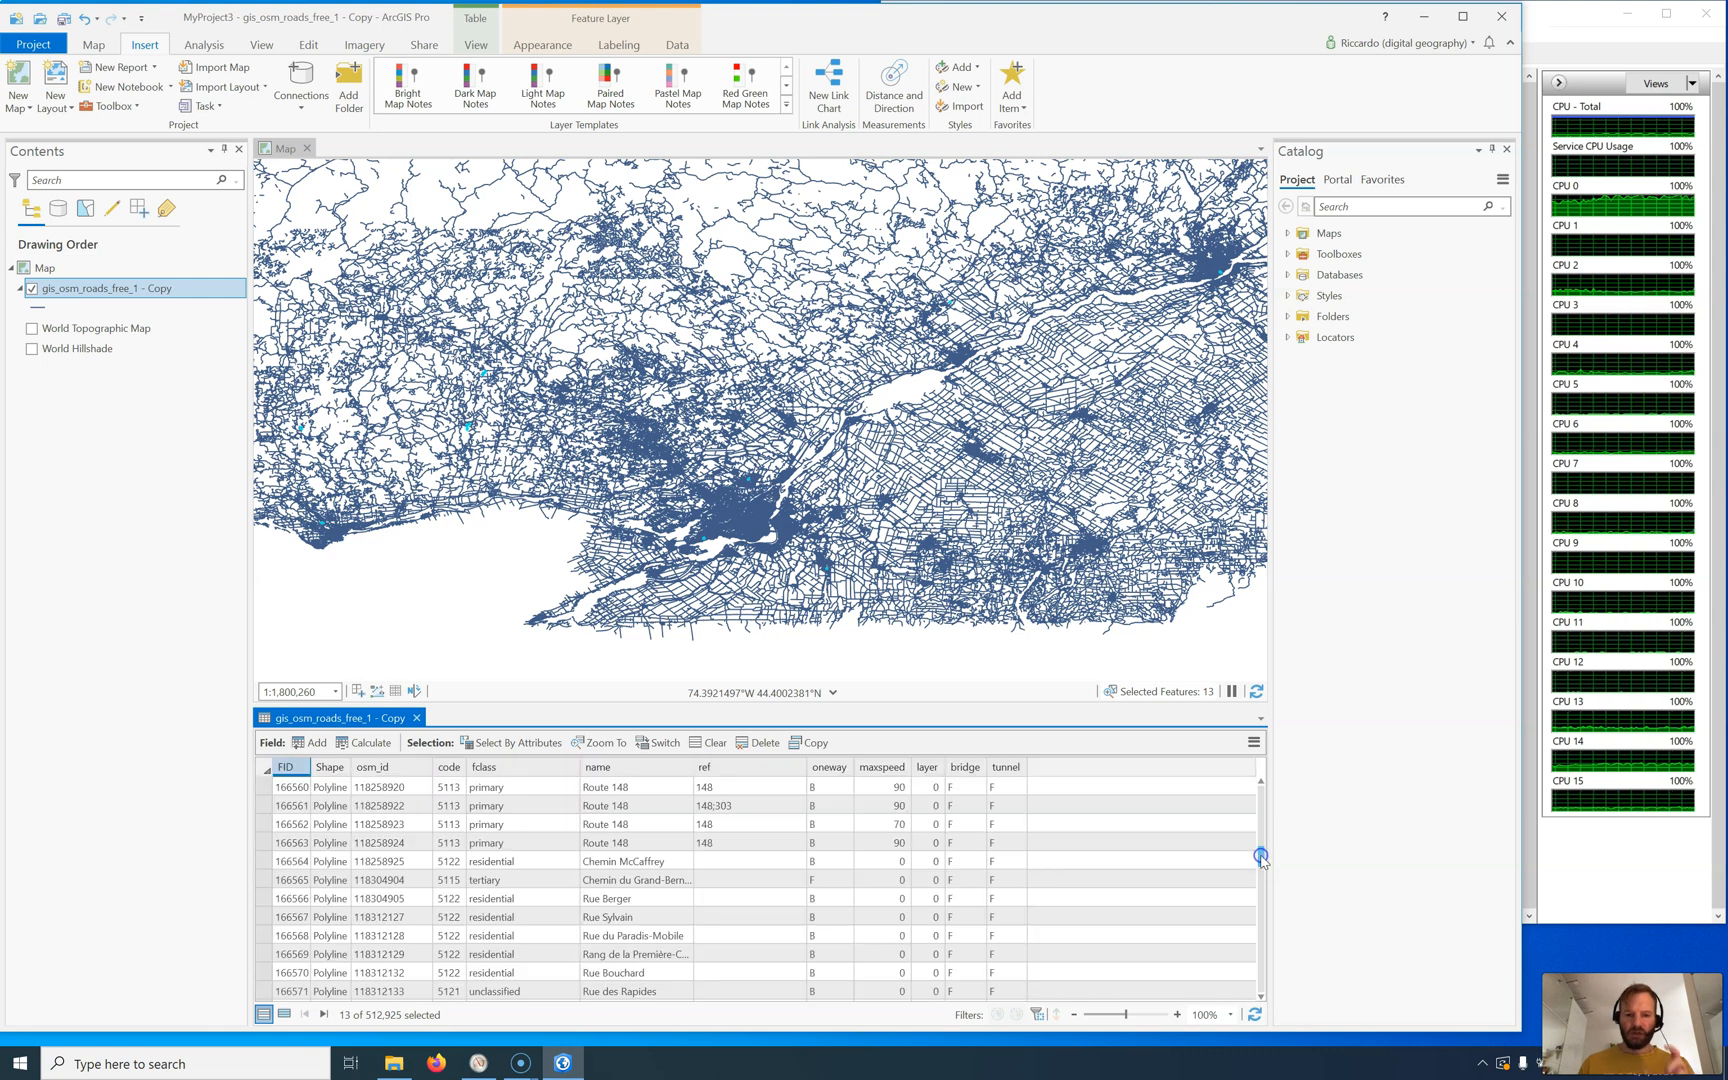
{"action": "left_click_drag", "start_coordinate": [1261, 859], "coordinate": [1262, 886]}
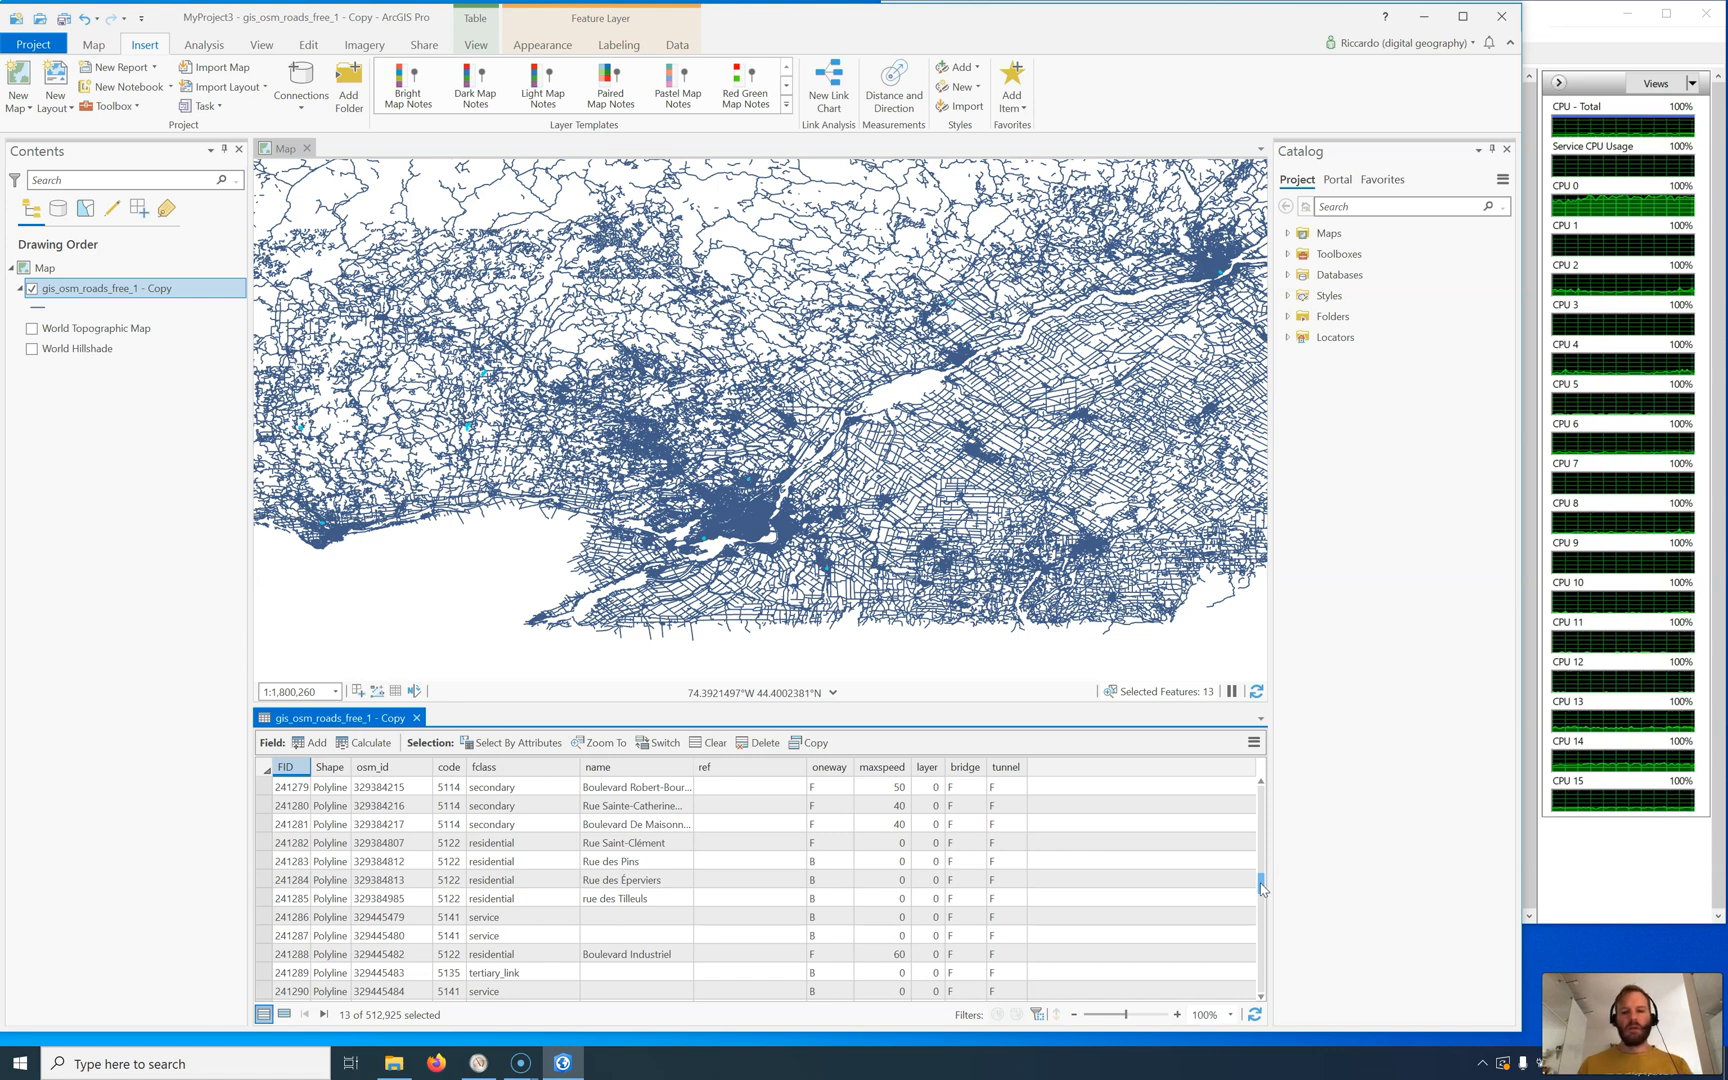
{"action": "left_click_drag", "start_coordinate": [1259, 886], "coordinate": [1261, 907]}
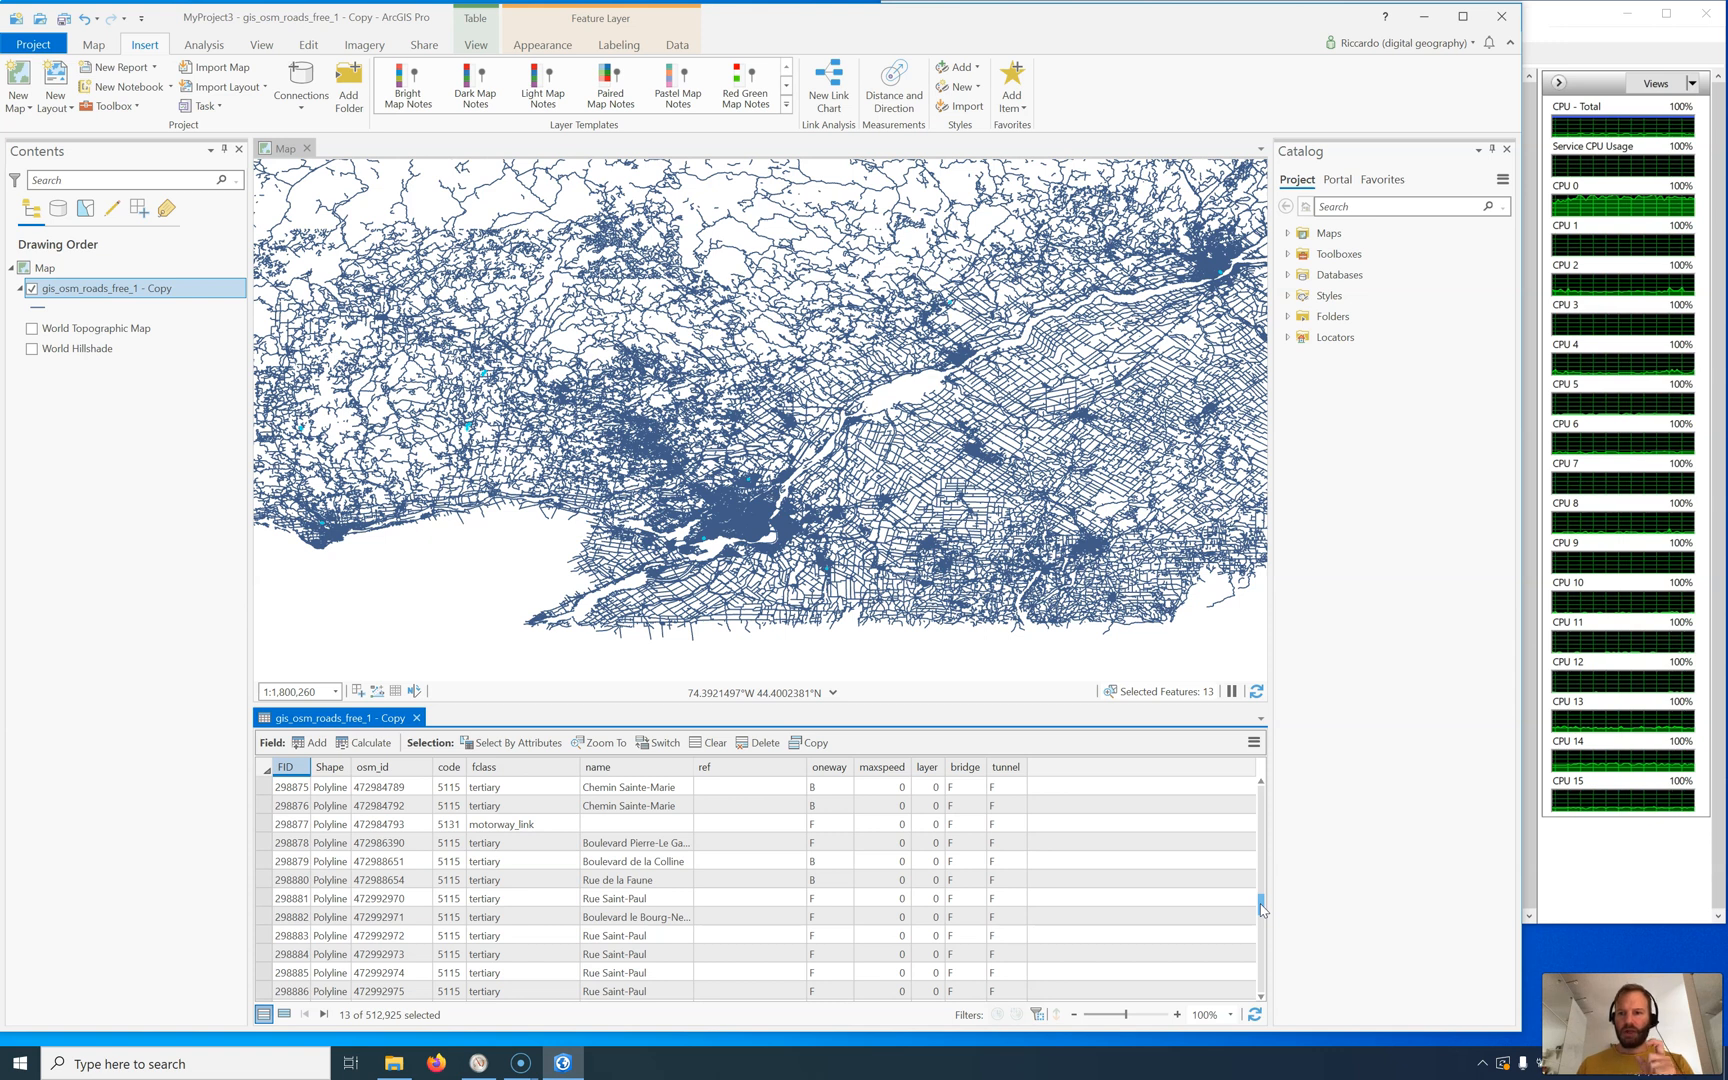
{"action": "left_click_drag", "start_coordinate": [1262, 907], "coordinate": [1264, 916]}
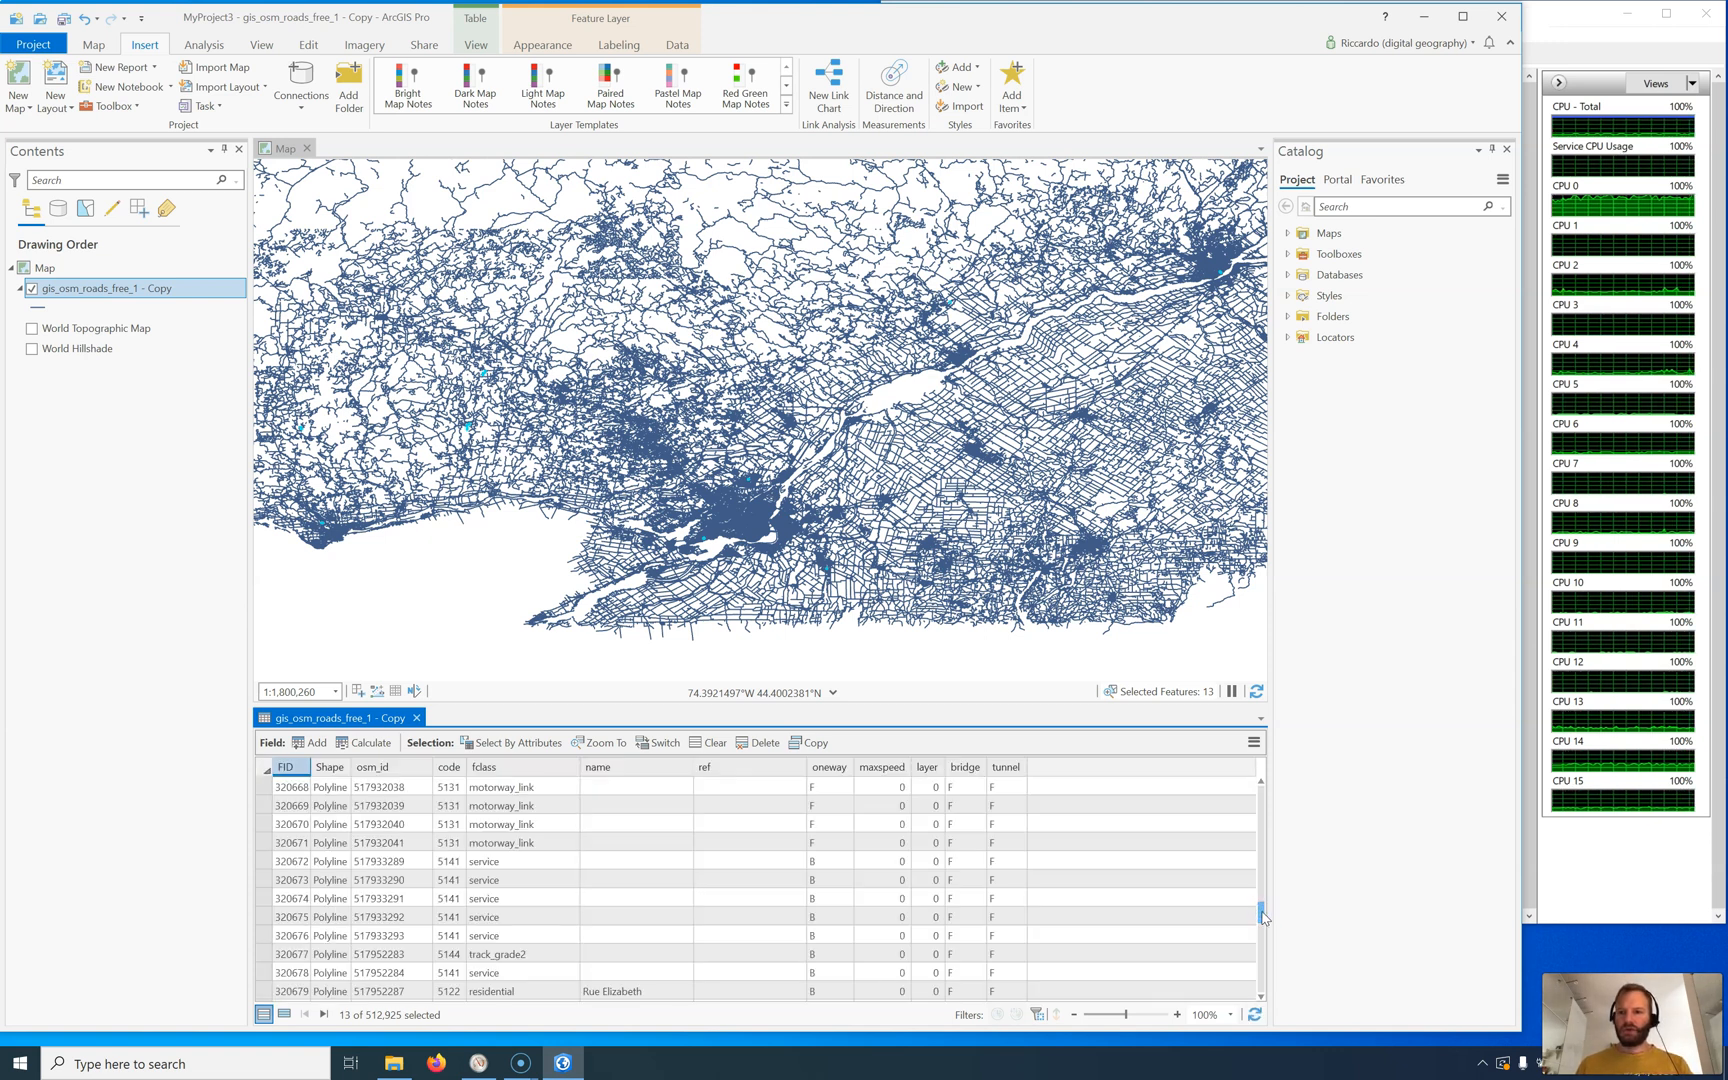